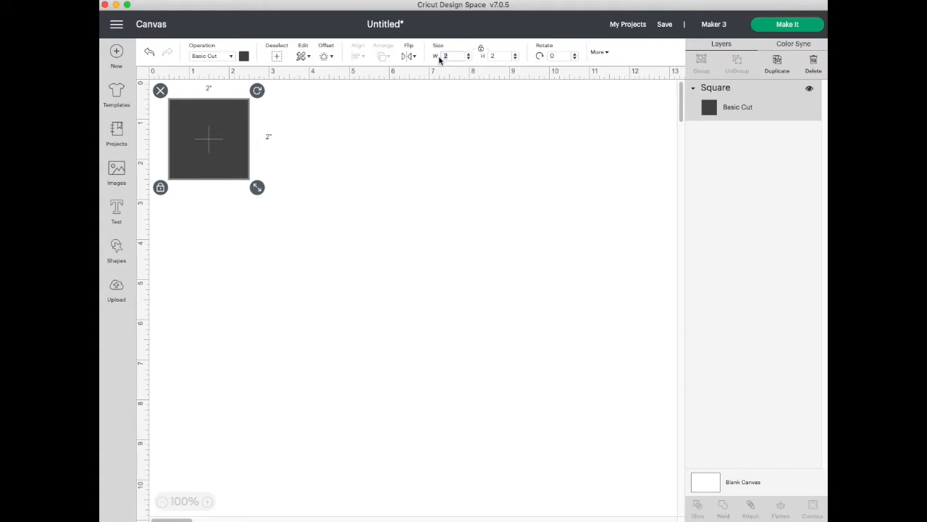
- Resize the square to 3.5 inches wide and high, and duplicate it four times
text(3.5)
key(Tab)
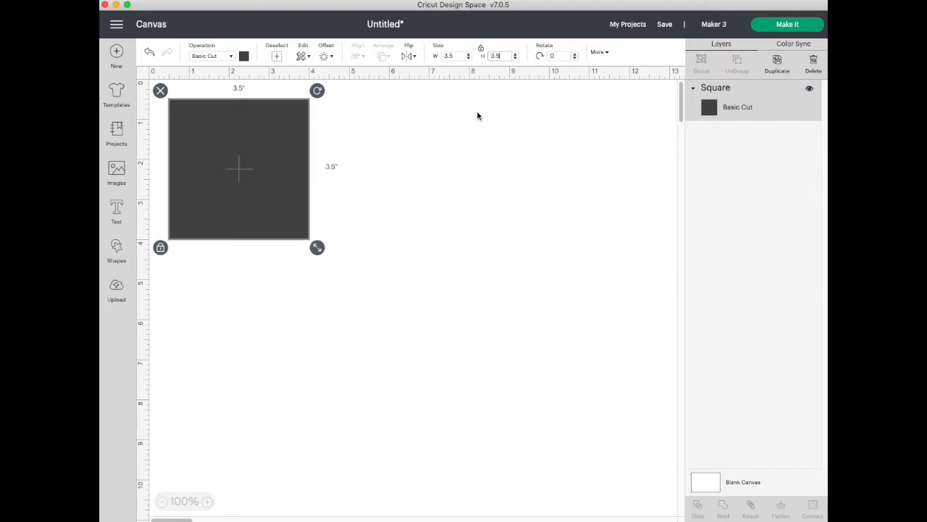
click(777, 63)
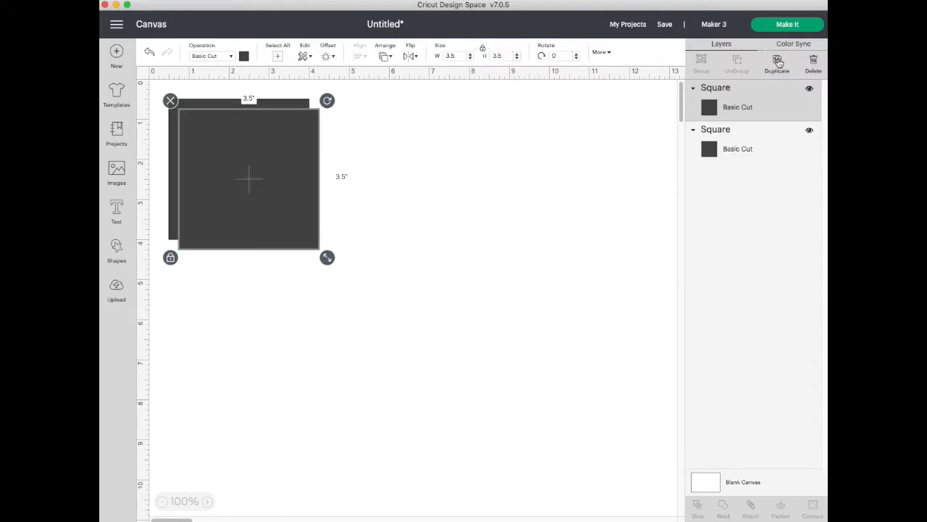
click(777, 63)
click(777, 63)
click(777, 62)
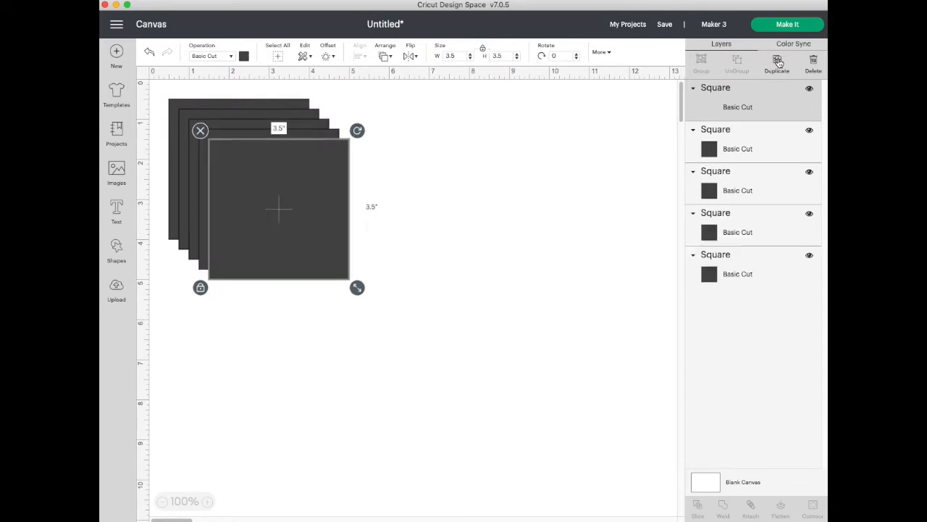
- Spread the five stacked squares into a grid with three in the upper row and two in the lower row
drag(254, 194, 402, 363)
drag(251, 227, 394, 201)
drag(284, 216, 606, 195)
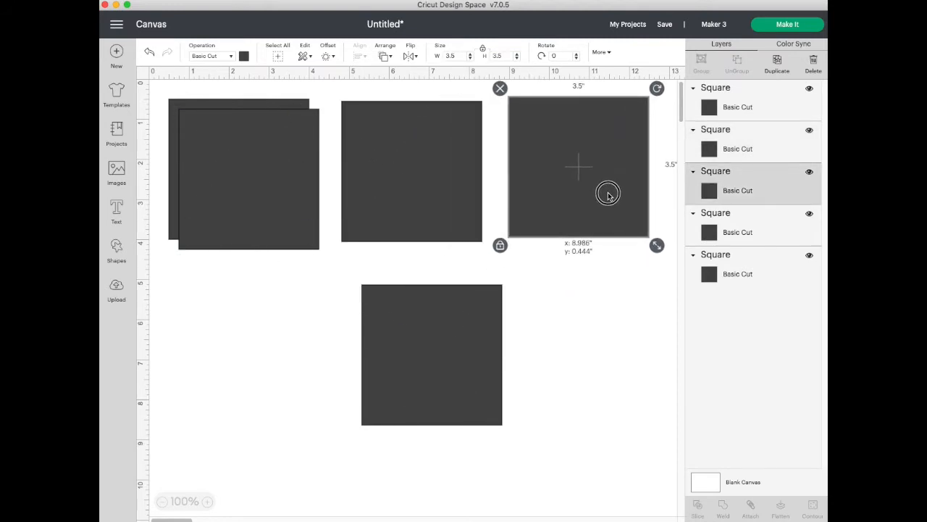
drag(307, 203, 258, 362)
drag(406, 350, 384, 334)
drag(288, 236, 571, 391)
drag(406, 374, 230, 207)
drag(460, 287, 377, 307)
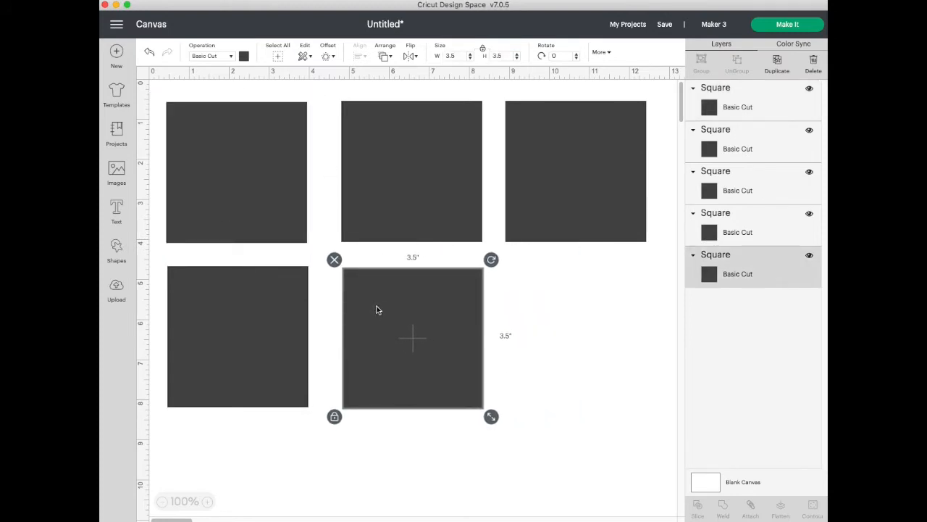
click(621, 338)
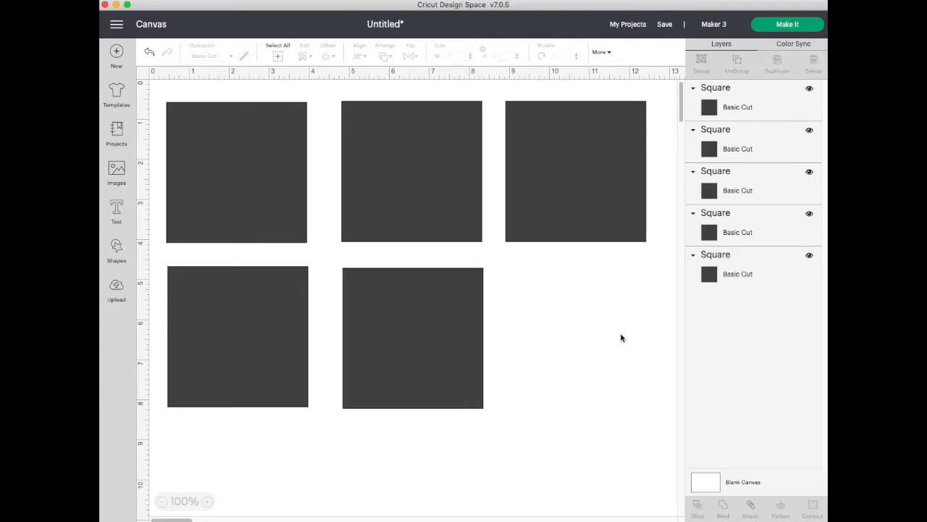
- Color the first square of the upper row light gray and the middle square medium gray
click(275, 151)
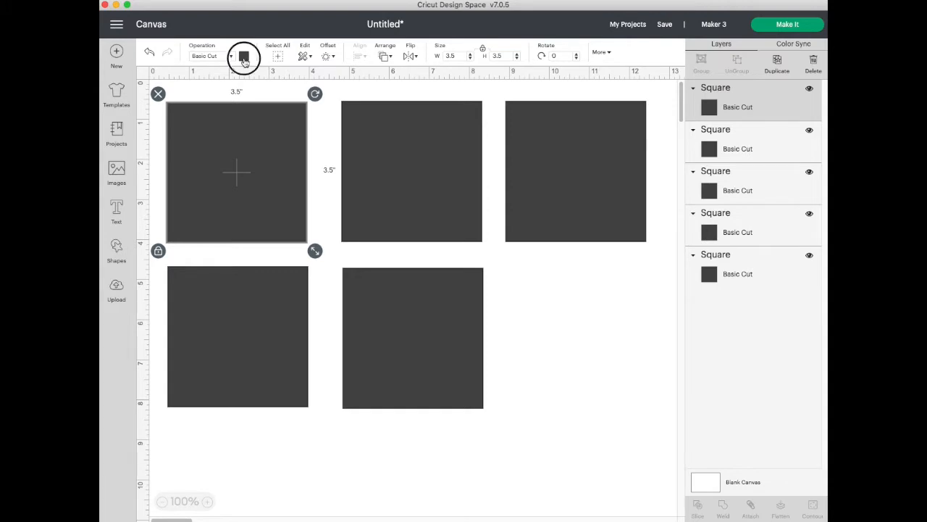
click(244, 57)
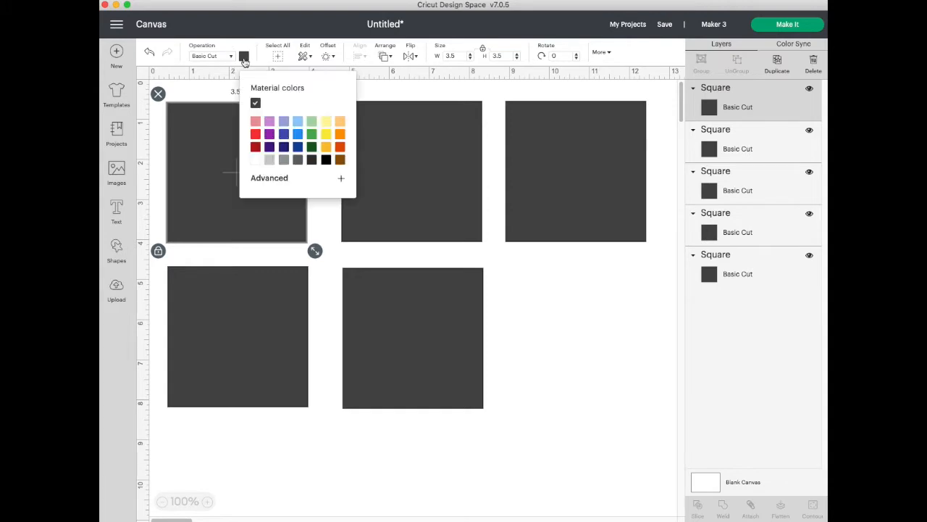
click(269, 160)
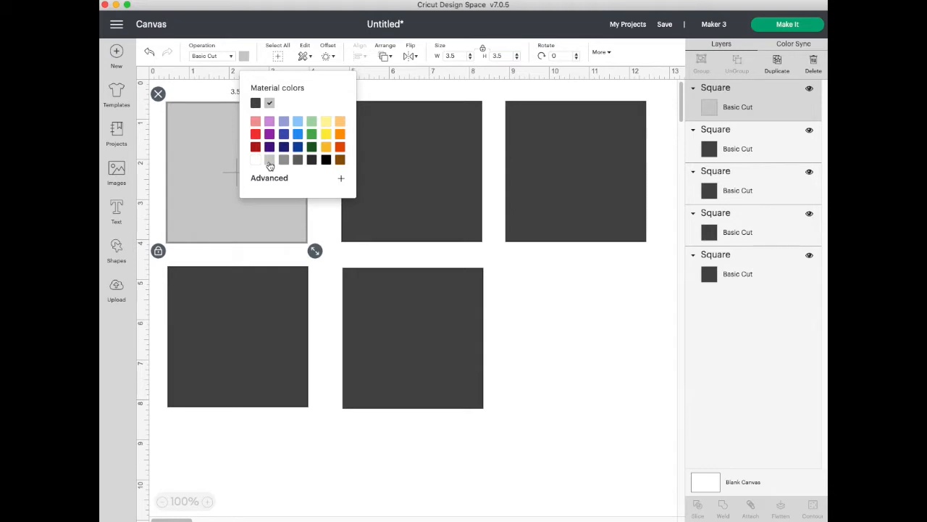
click(322, 209)
click(370, 188)
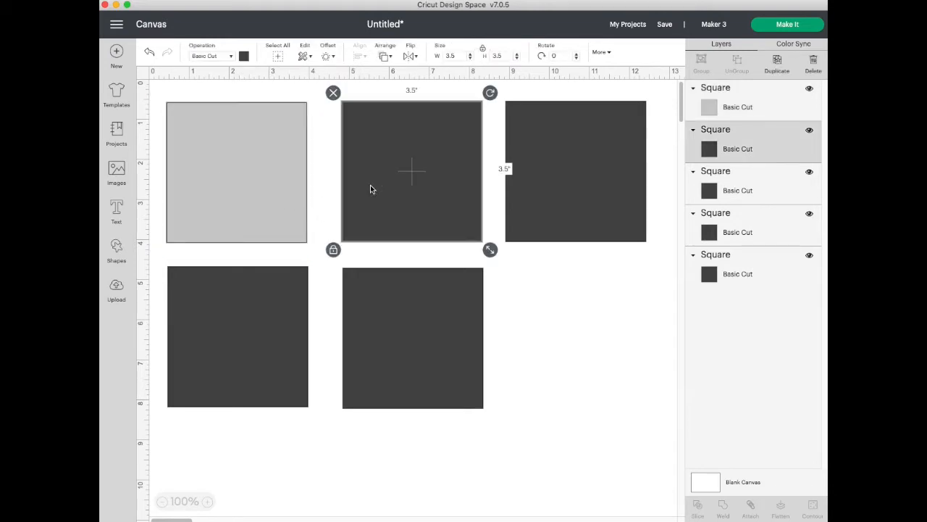
click(245, 56)
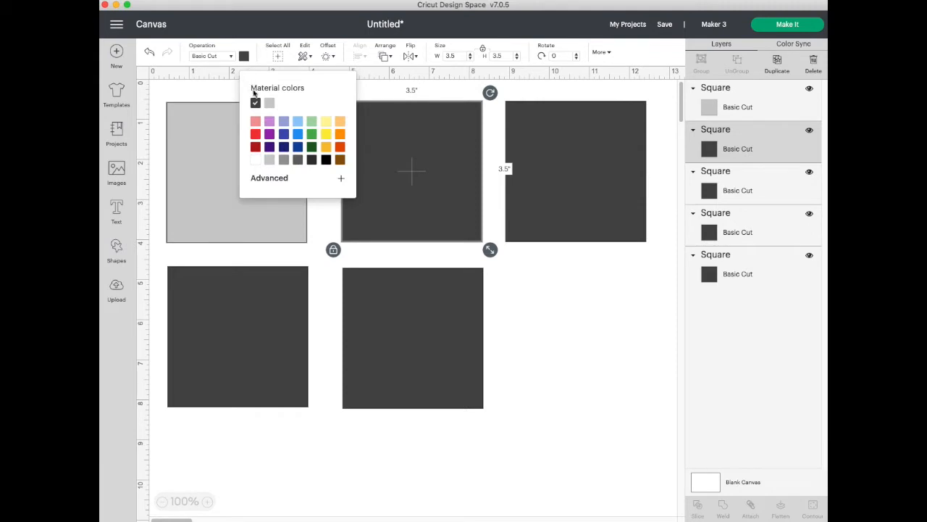
click(284, 160)
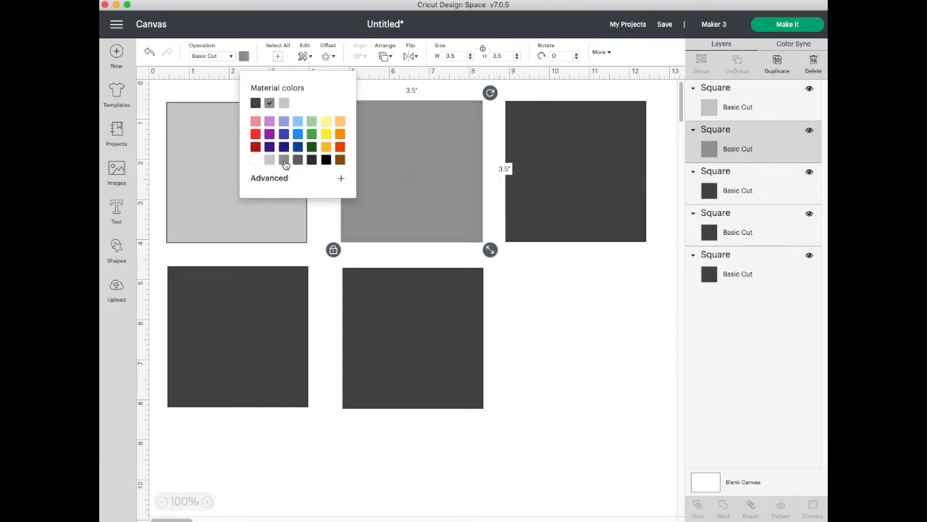
- Color the third square of the upper row a darker gray and the second square of the lower row black
click(572, 234)
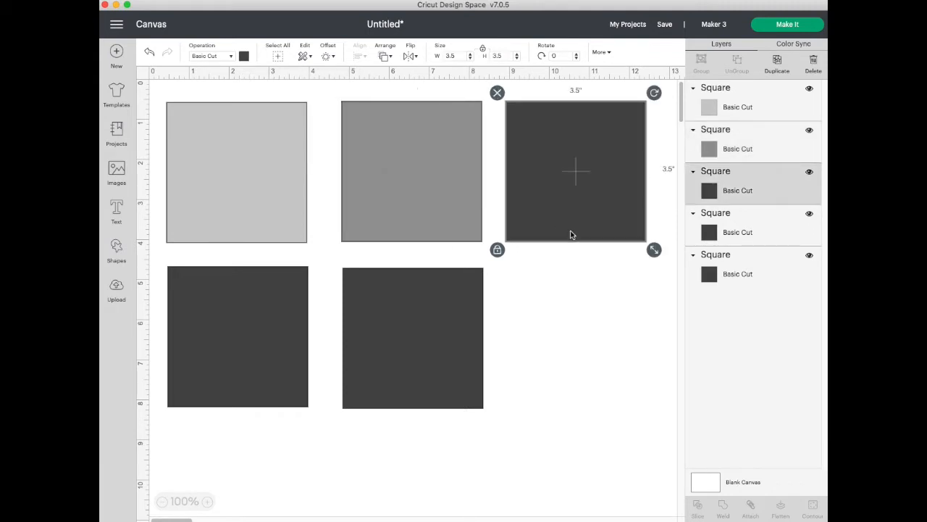
click(244, 56)
click(298, 161)
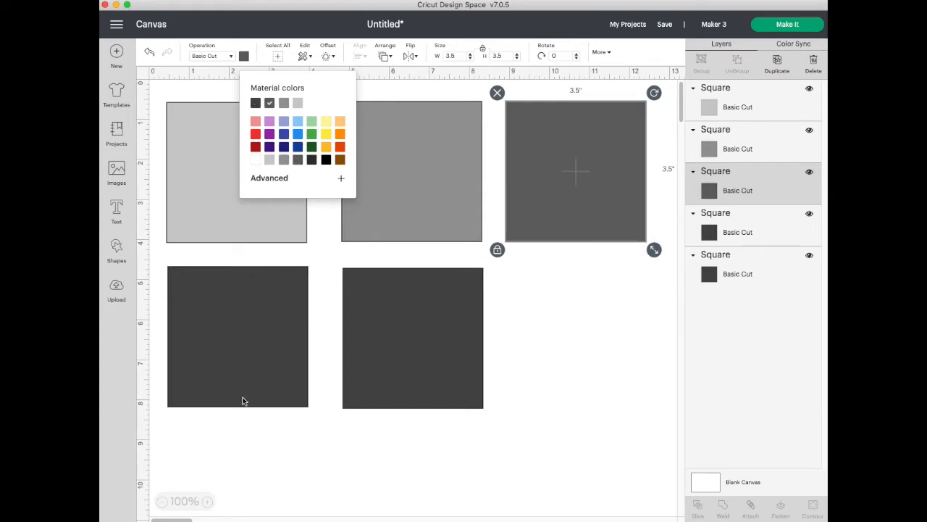
click(240, 371)
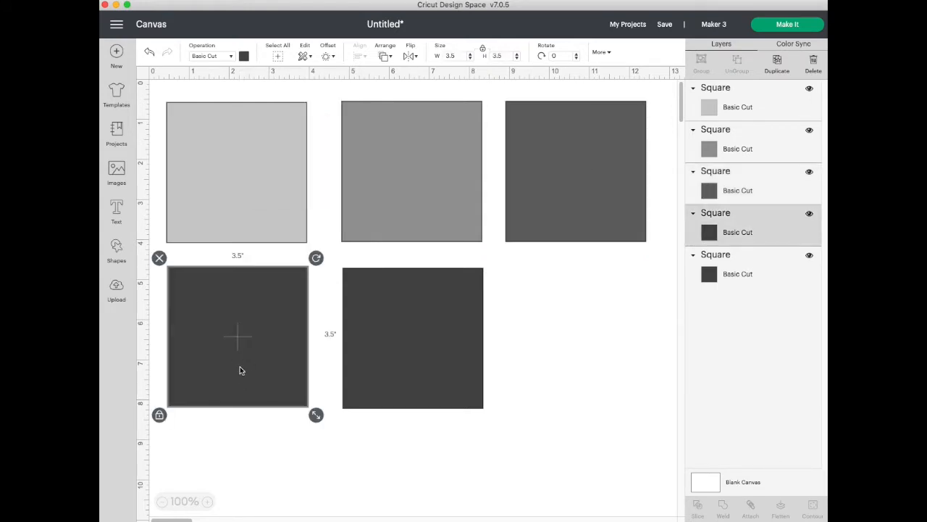
click(380, 370)
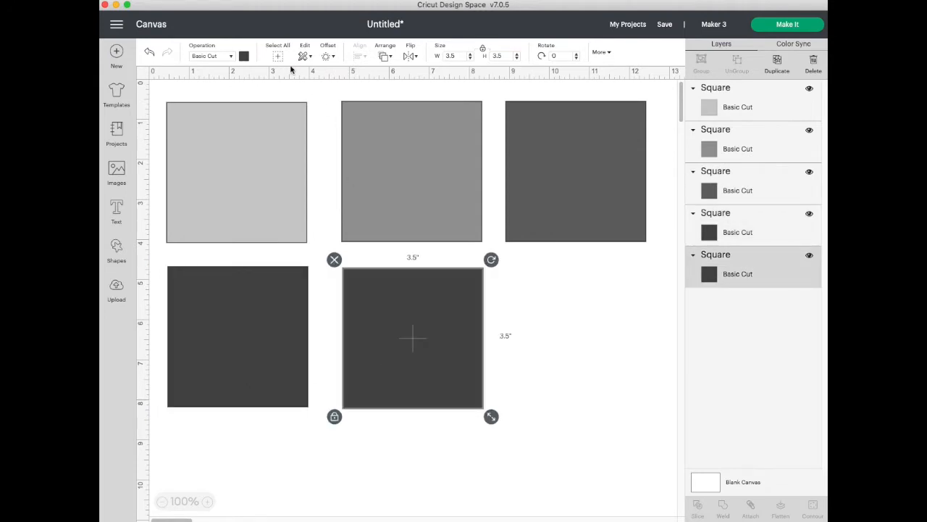
click(246, 57)
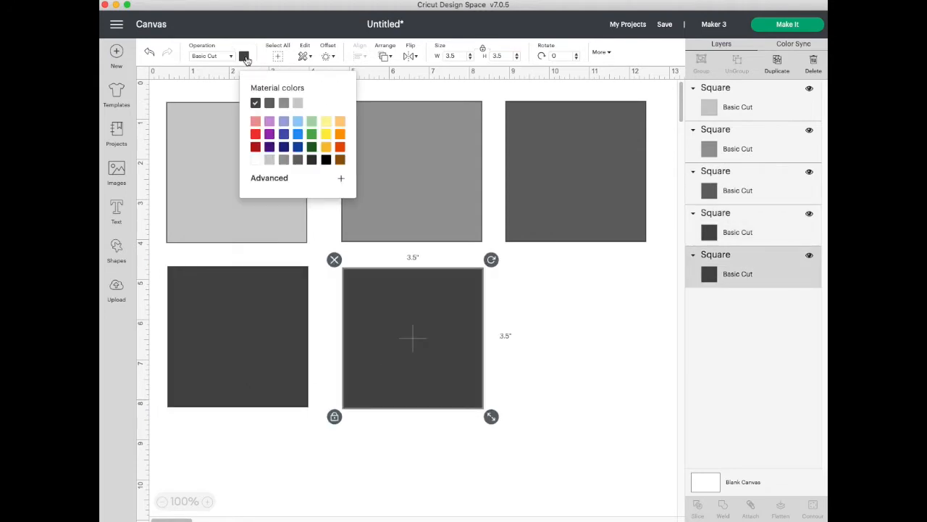
click(326, 160)
click(546, 322)
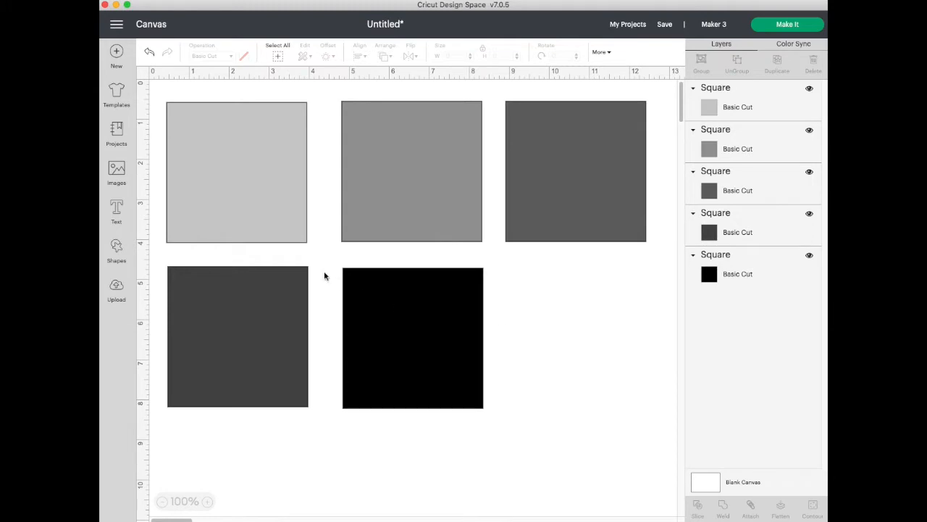
- Insert the free heart shape and position it near the middle of the light gray square
click(118, 247)
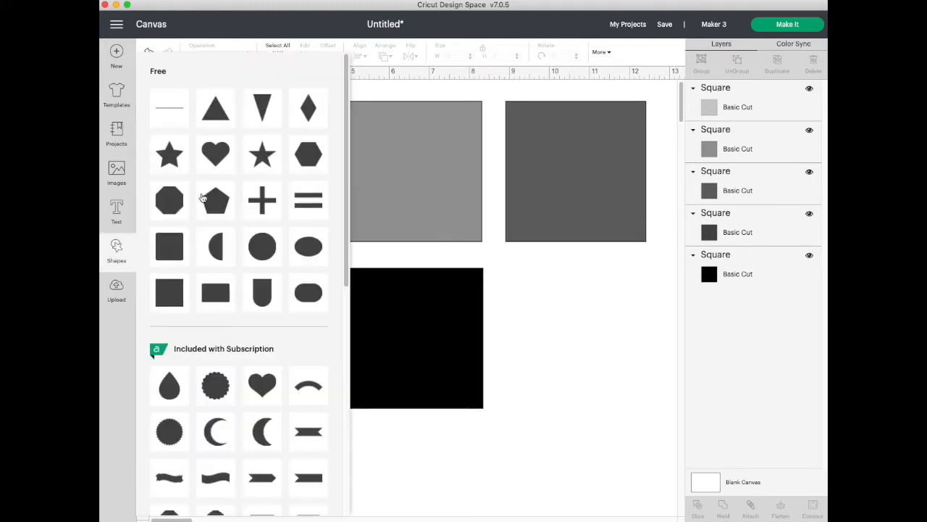
click(214, 160)
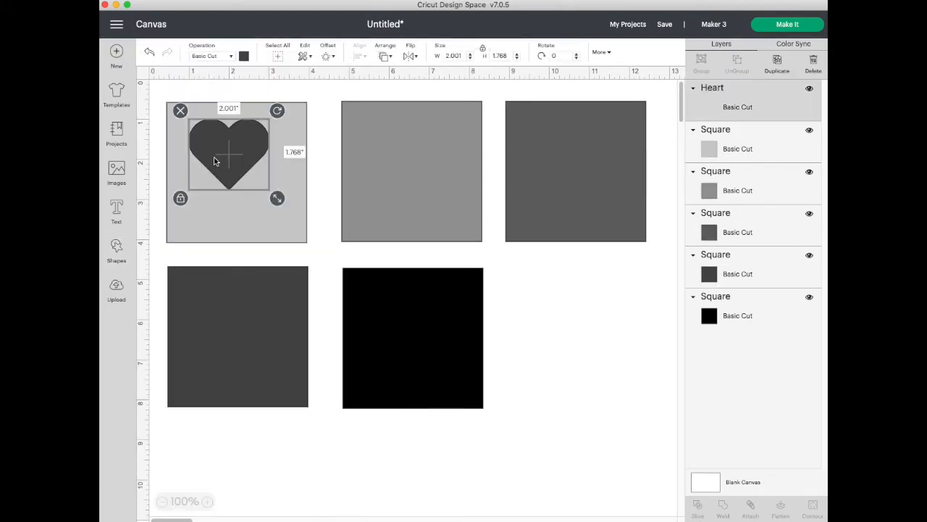
drag(216, 164, 224, 180)
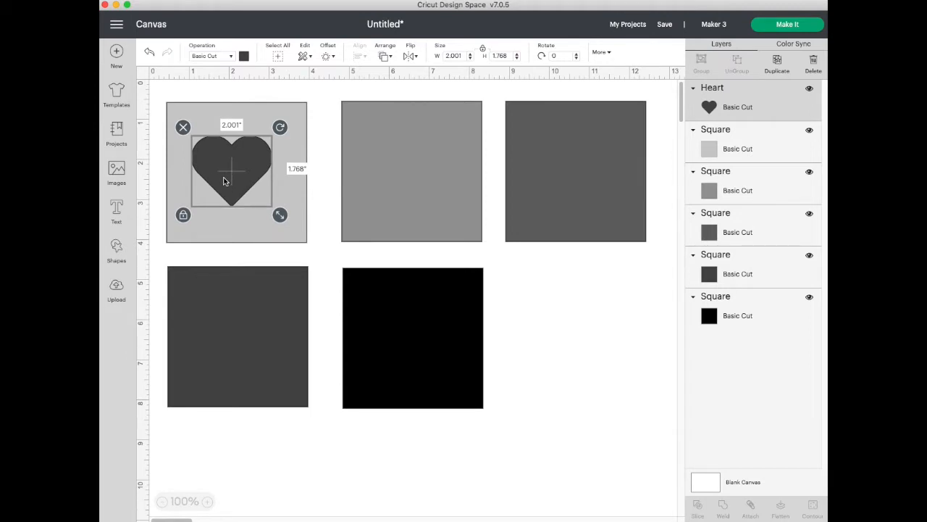
drag(220, 180, 222, 178)
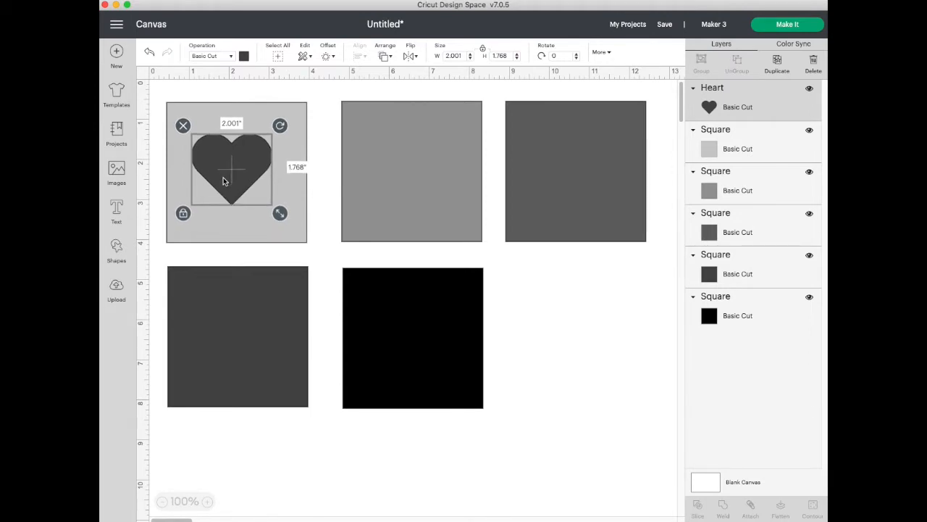
- Set the heart's width to 3.25 inches and move it back inside the light gray square
double_click(458, 55)
drag(462, 56, 434, 58)
text(3.25)
key(Tab)
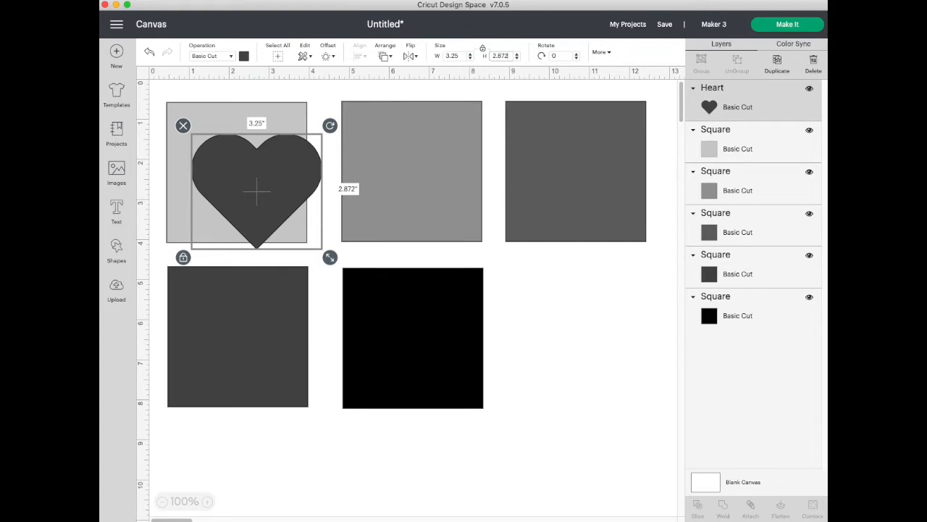
drag(274, 176, 256, 158)
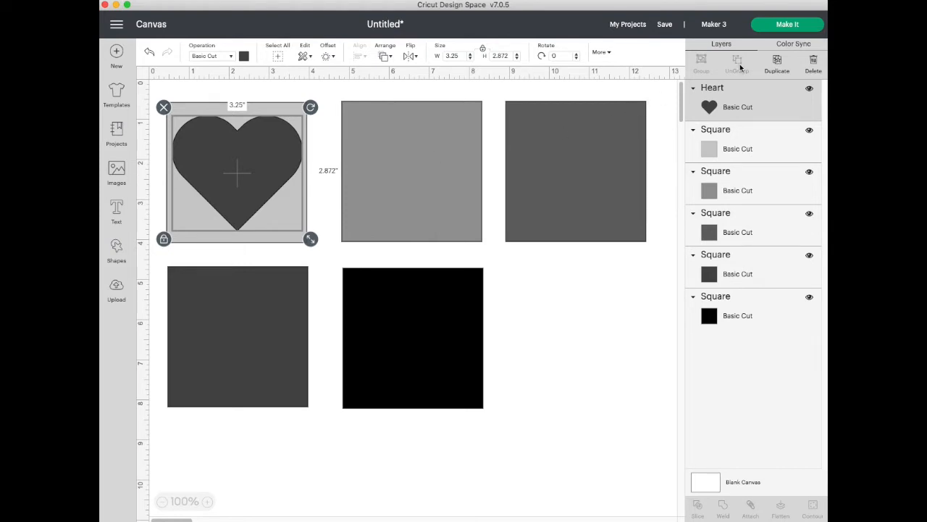
- Duplicate the heart four times and place one copy over each of the other four squares
click(776, 64)
click(776, 64)
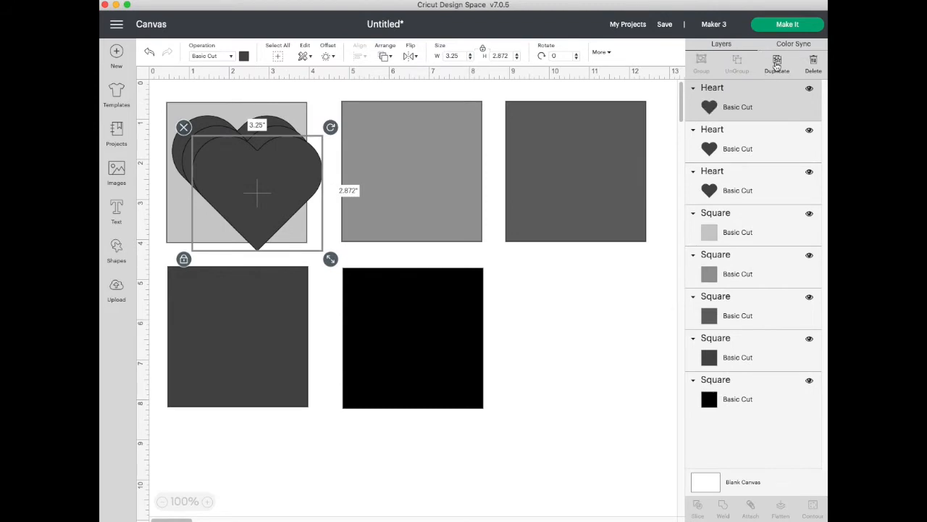
click(777, 63)
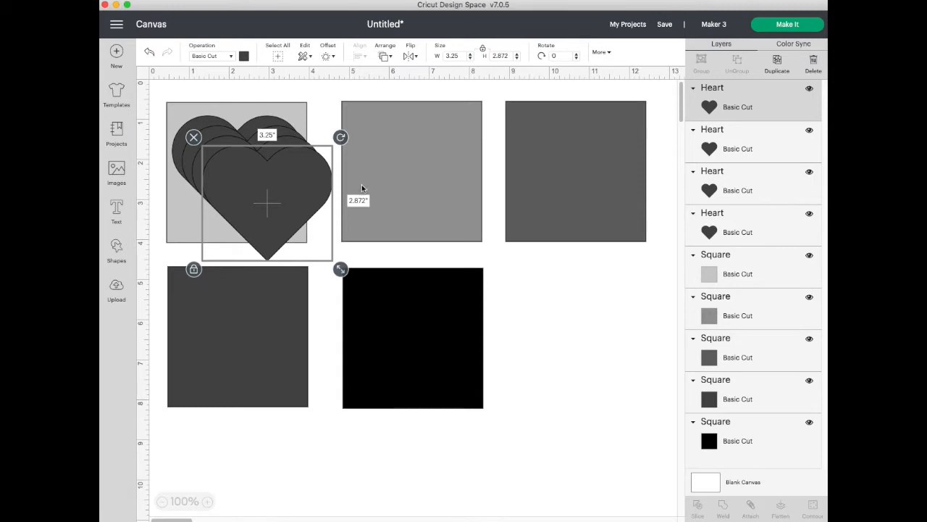
click(777, 64)
drag(294, 224, 430, 347)
drag(281, 206, 420, 192)
drag(279, 190, 600, 188)
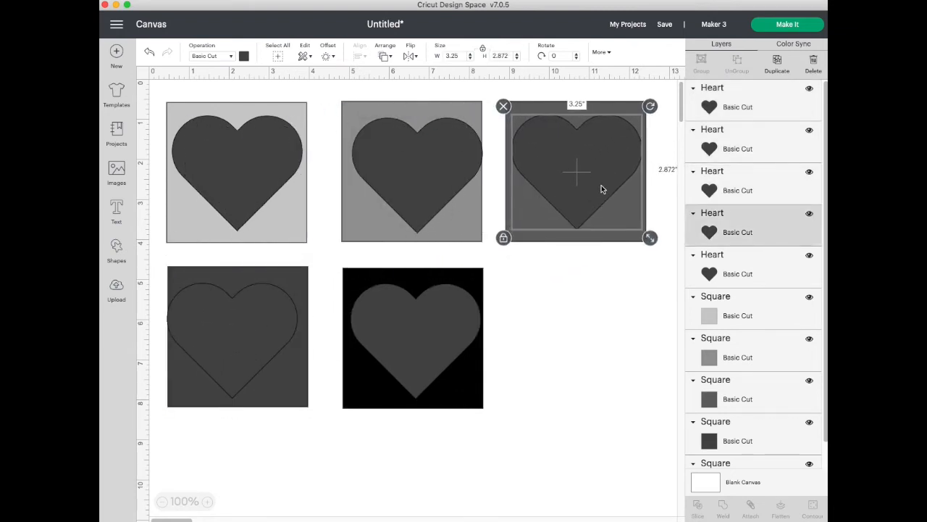
click(554, 310)
- Center the first heart on the light gray square, both horizontally and vertically
drag(251, 191, 253, 192)
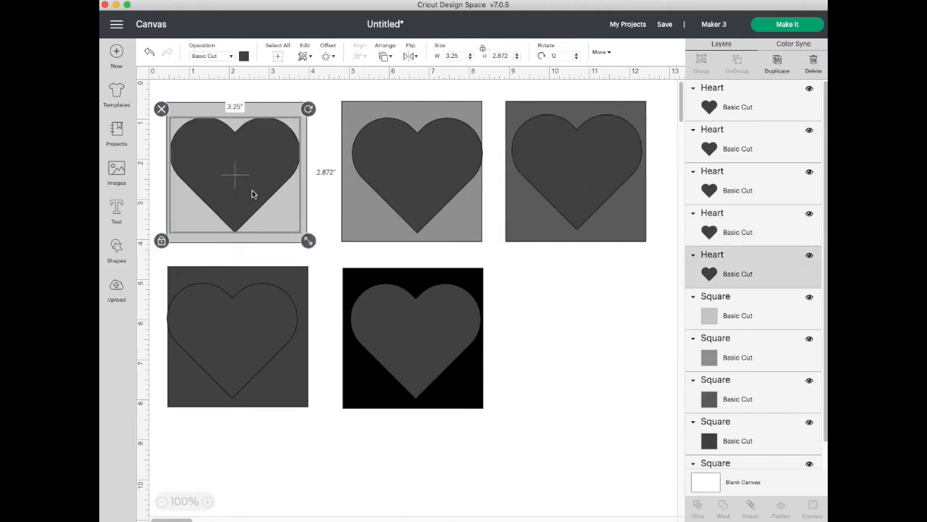
shift+click(201, 110)
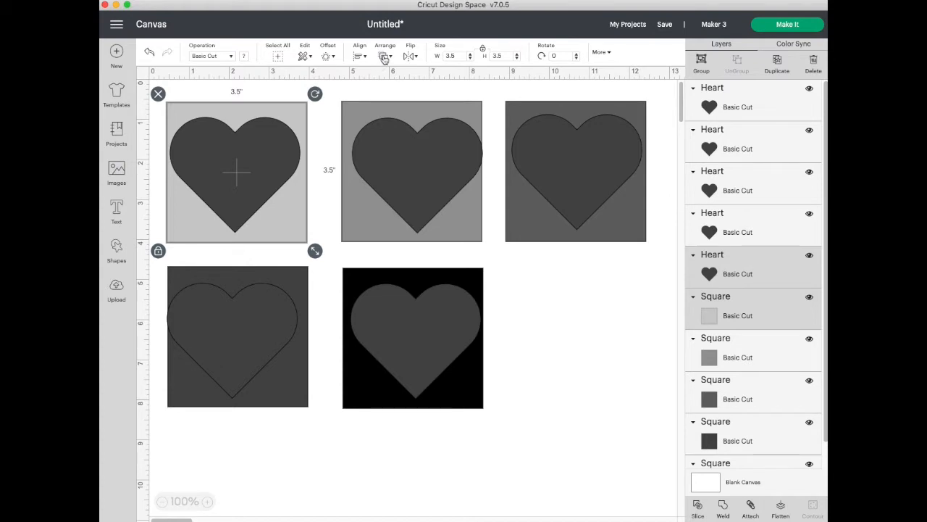
click(362, 57)
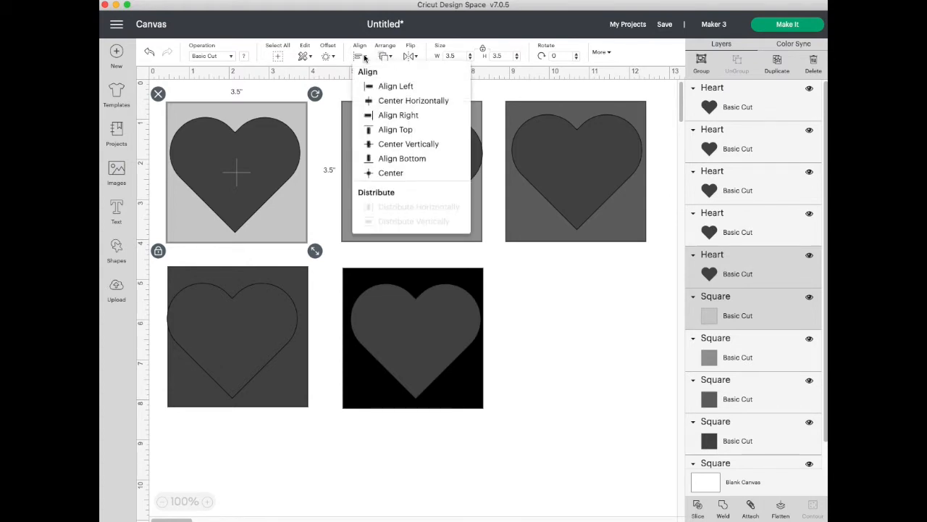
click(390, 173)
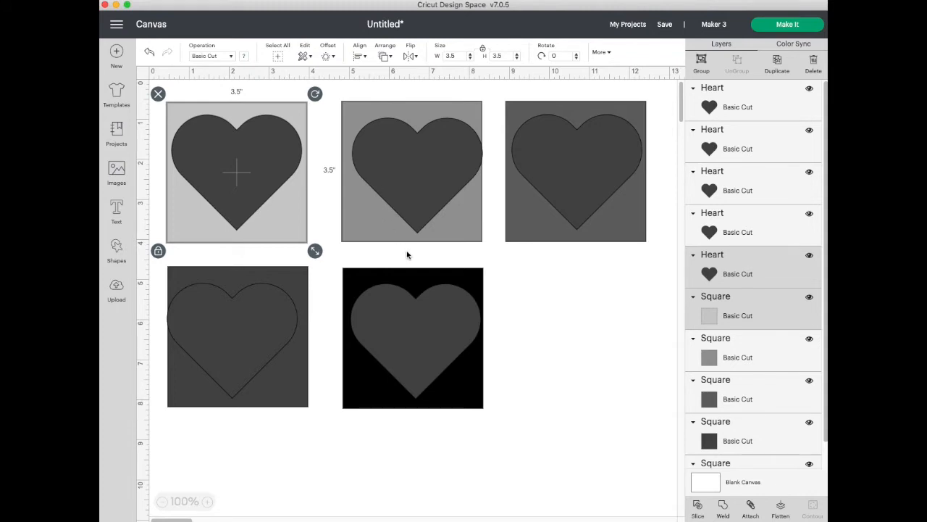
- Slice the heart out of the light gray square and delete both leftover heart pieces
click(697, 505)
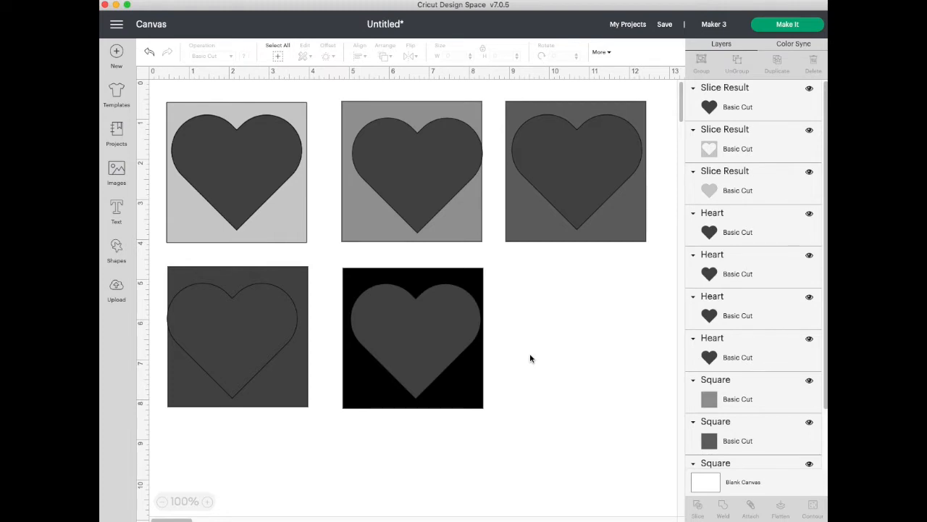
click(723, 104)
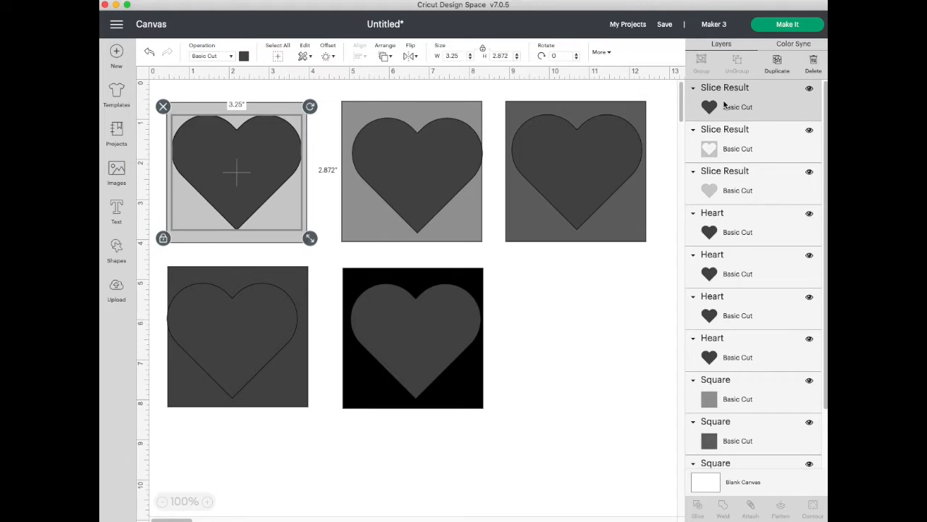
click(813, 64)
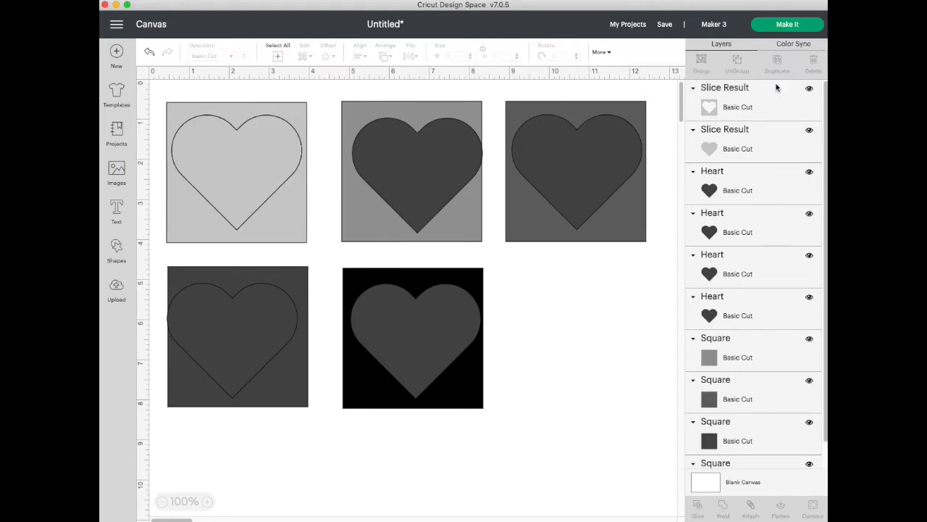
click(723, 151)
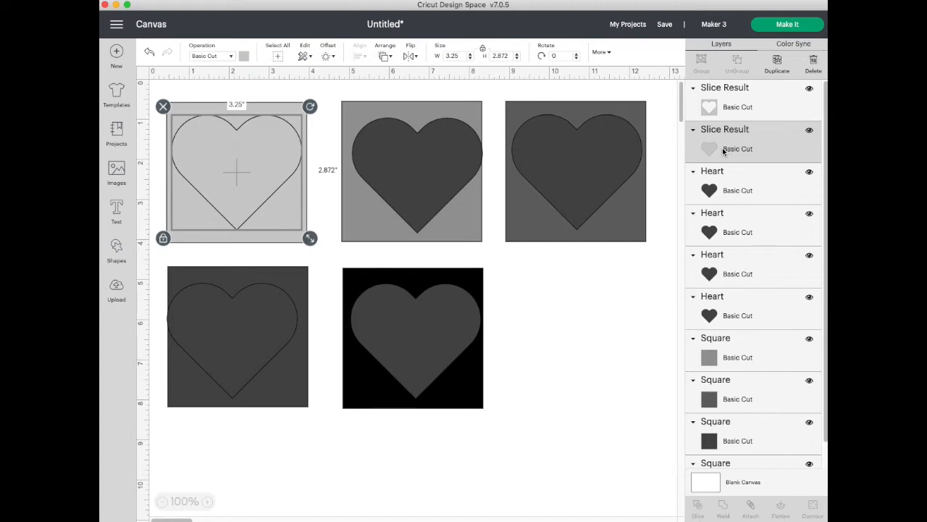
click(814, 61)
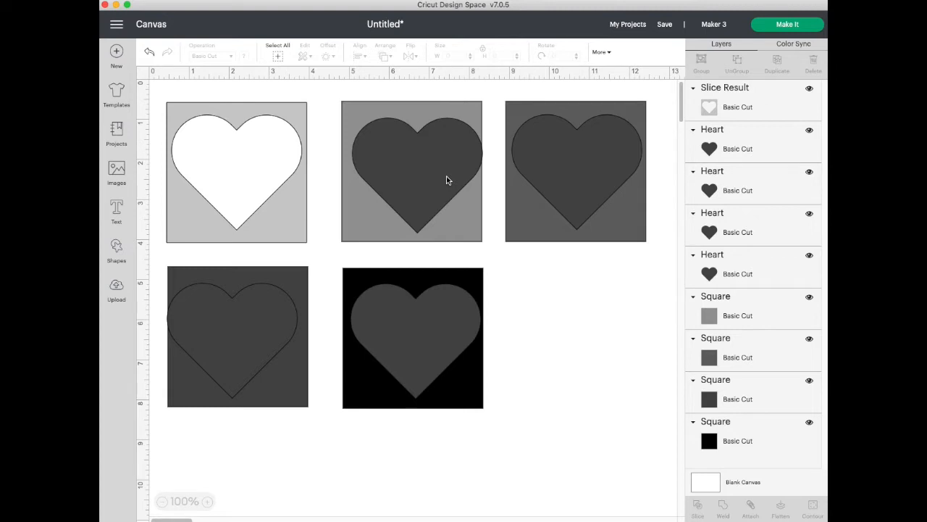
- Set the width of the heart on the second, medium gray square to 3.05 inches and center it on that square
drag(446, 176, 438, 180)
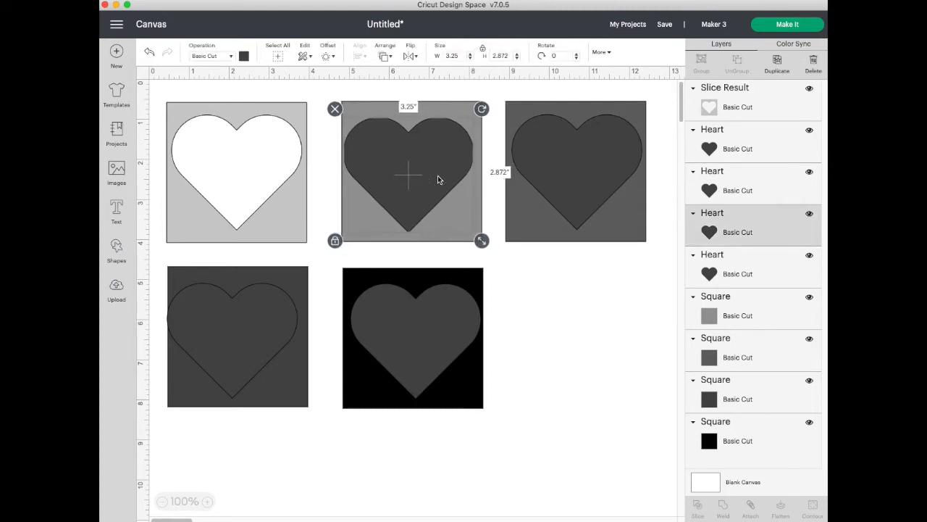
click(452, 56)
text(3.05)
key(Tab)
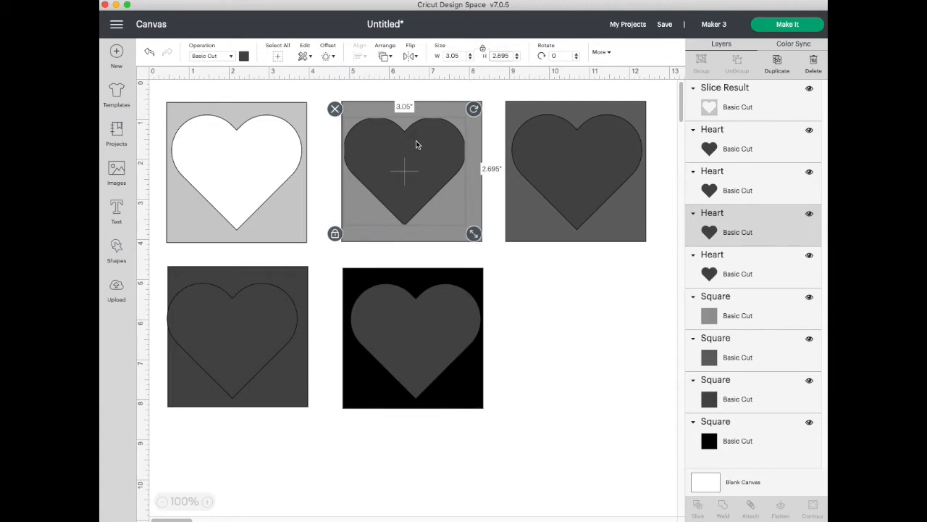
shift+click(366, 110)
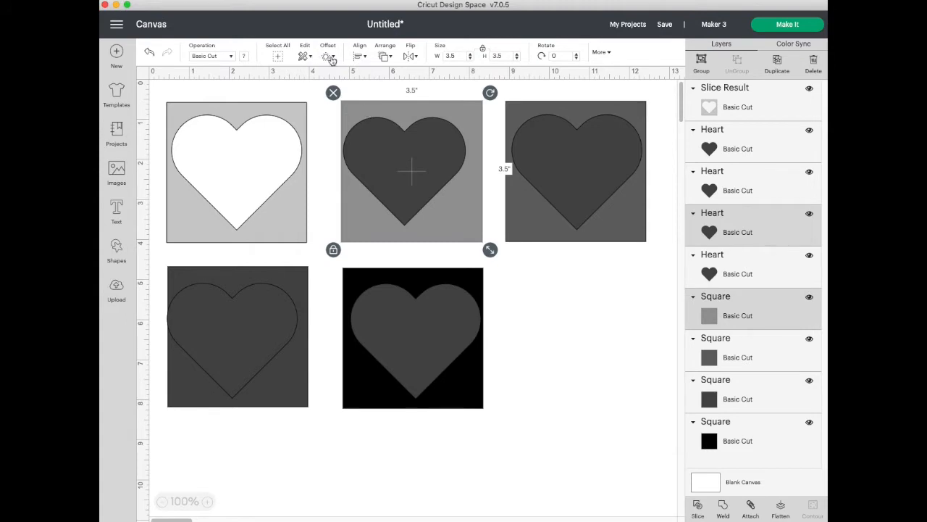
click(362, 59)
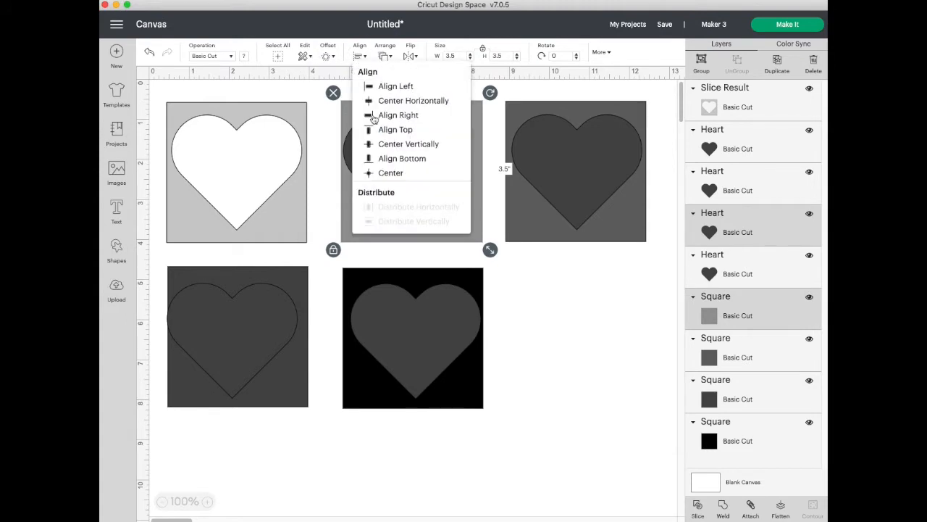
click(384, 173)
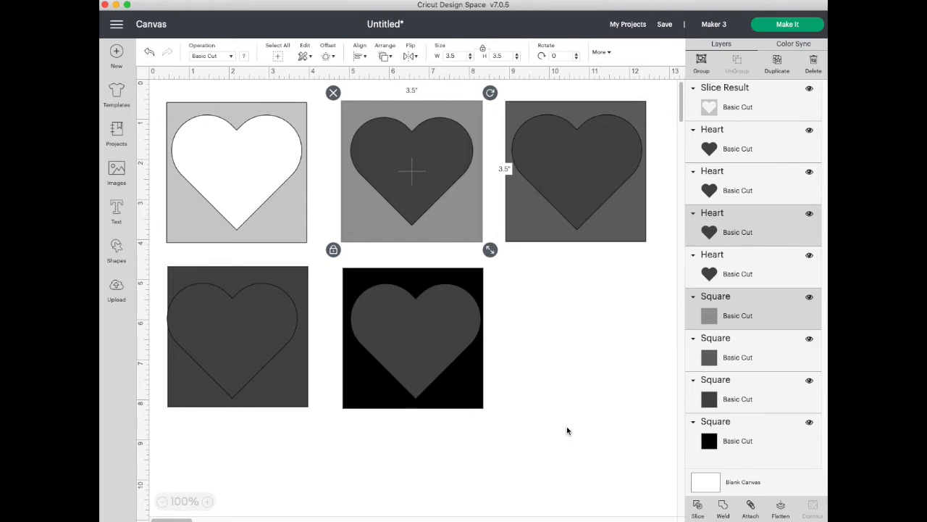
- Slice the 3.05-inch heart out of the second square and delete both leftover heart pieces
click(697, 509)
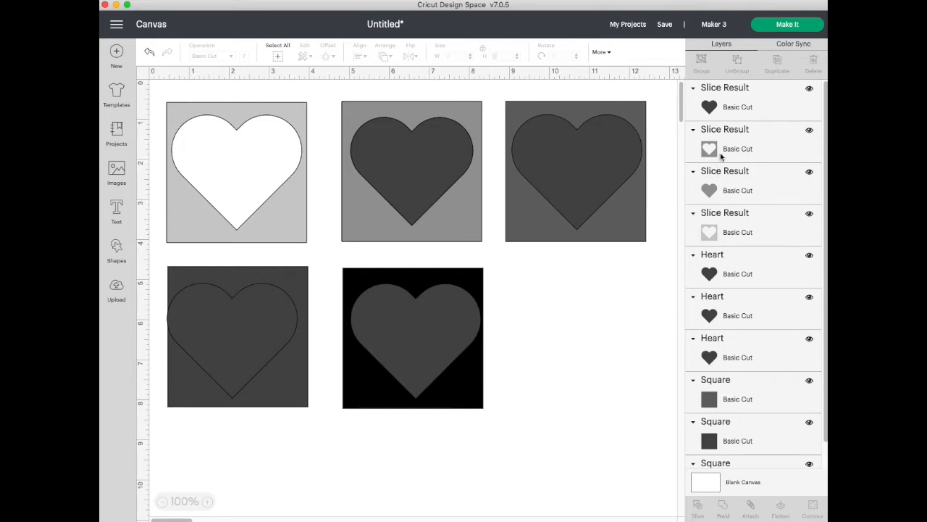
click(747, 103)
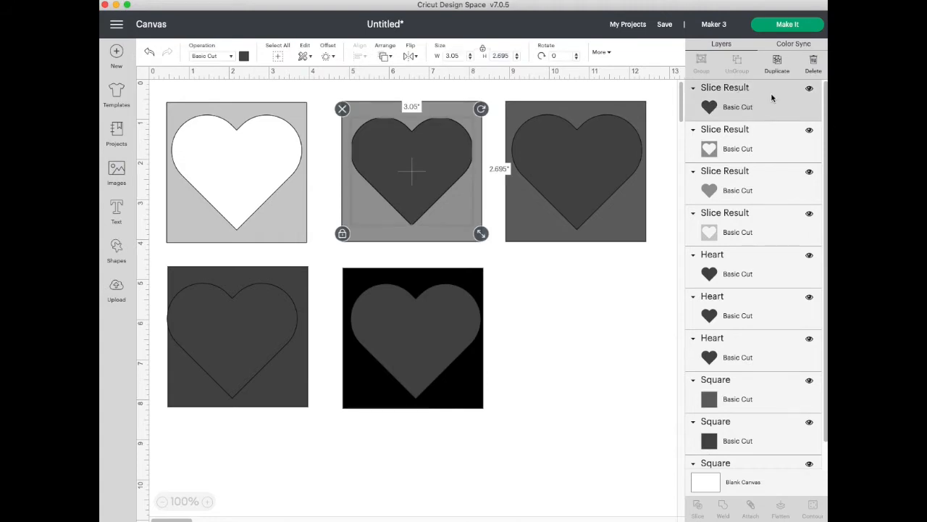
click(814, 62)
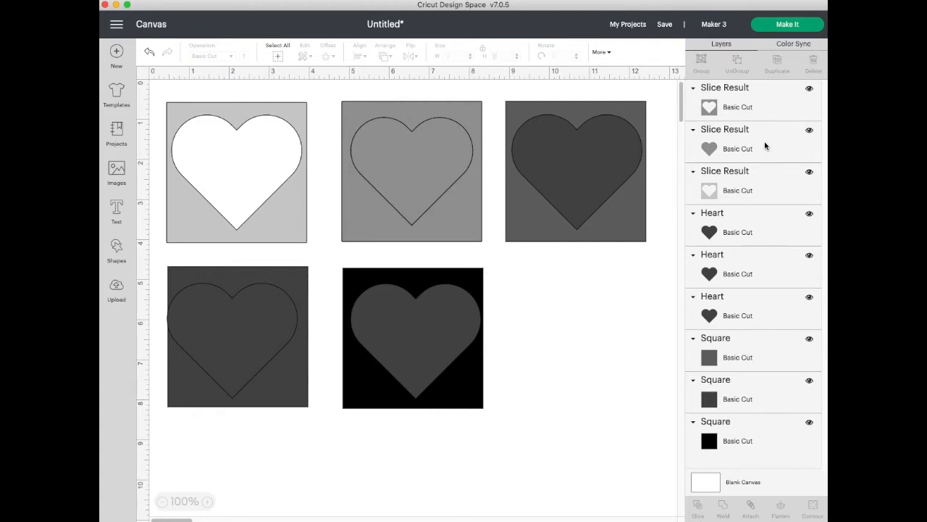
click(764, 141)
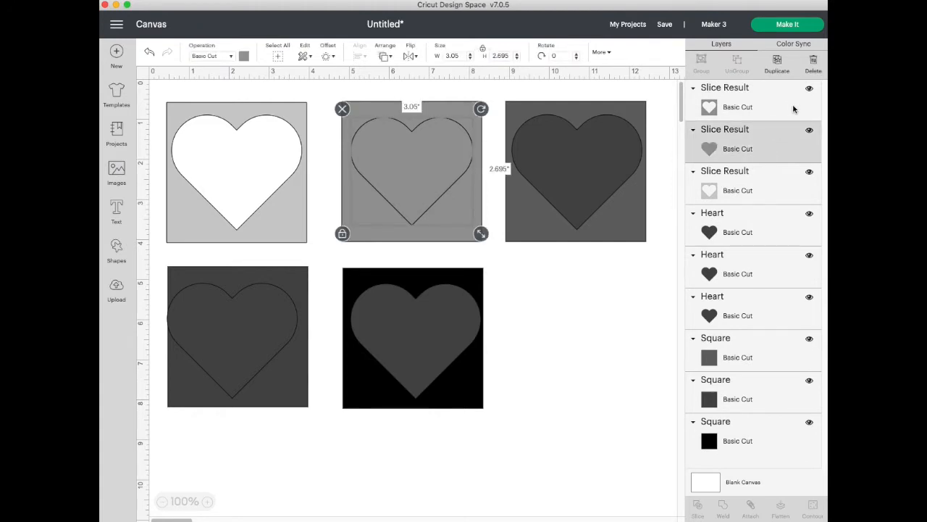
click(815, 70)
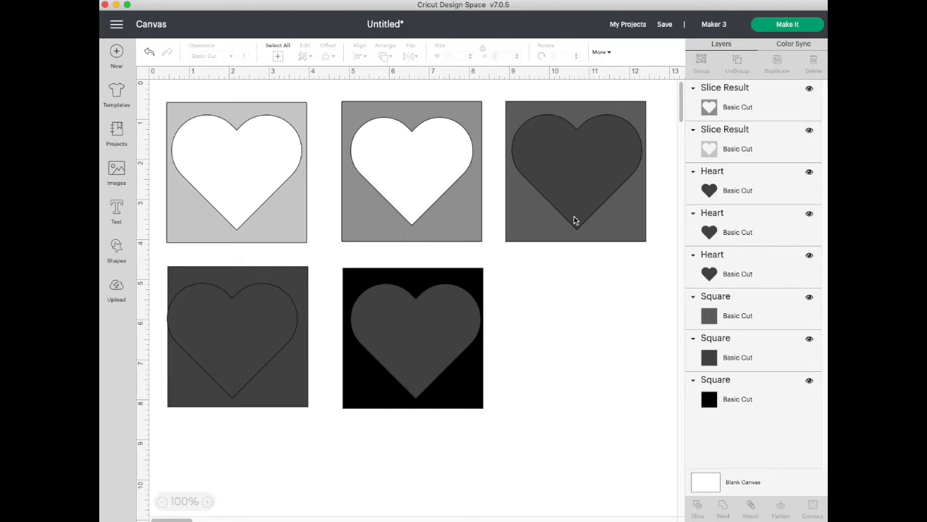
- Set the width of the heart on the third square in the upper row to 2.85 inches and center it on that square
click(578, 192)
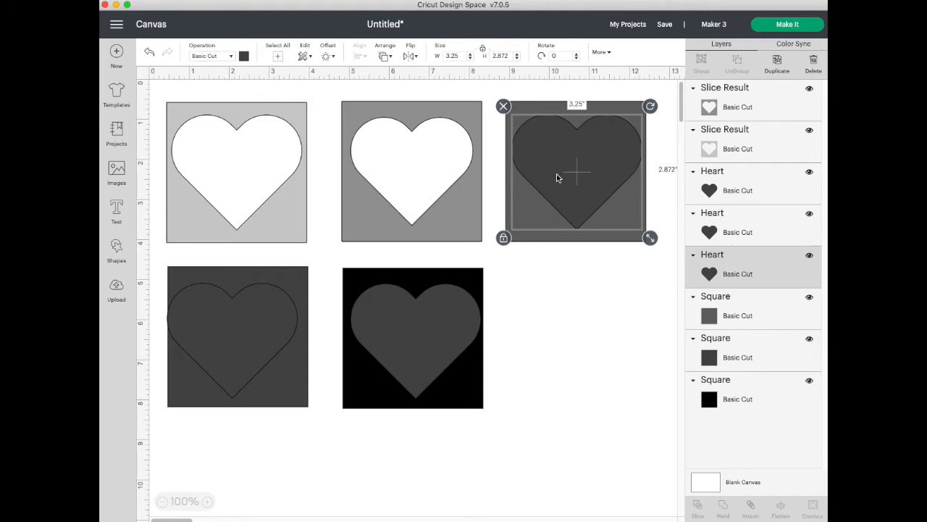
click(441, 56)
text(2.85)
key(Tab)
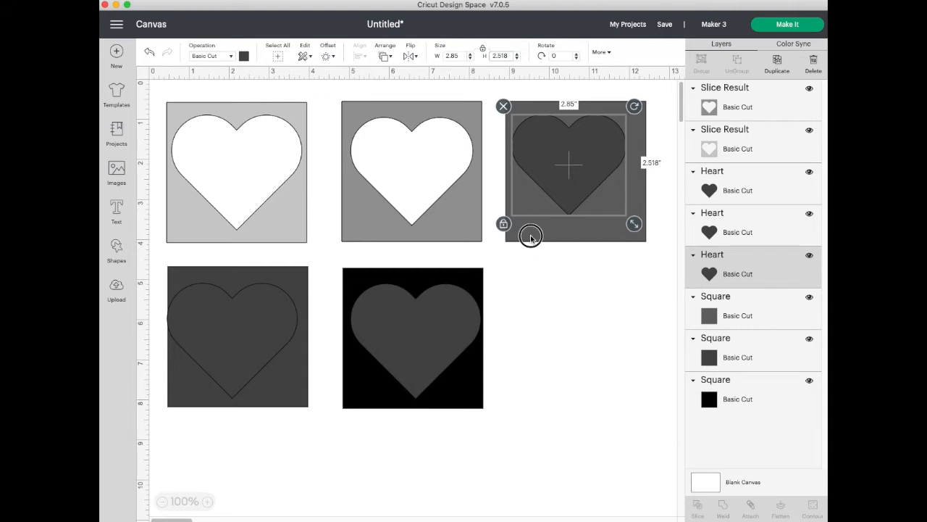
shift+click(530, 235)
click(360, 58)
click(367, 172)
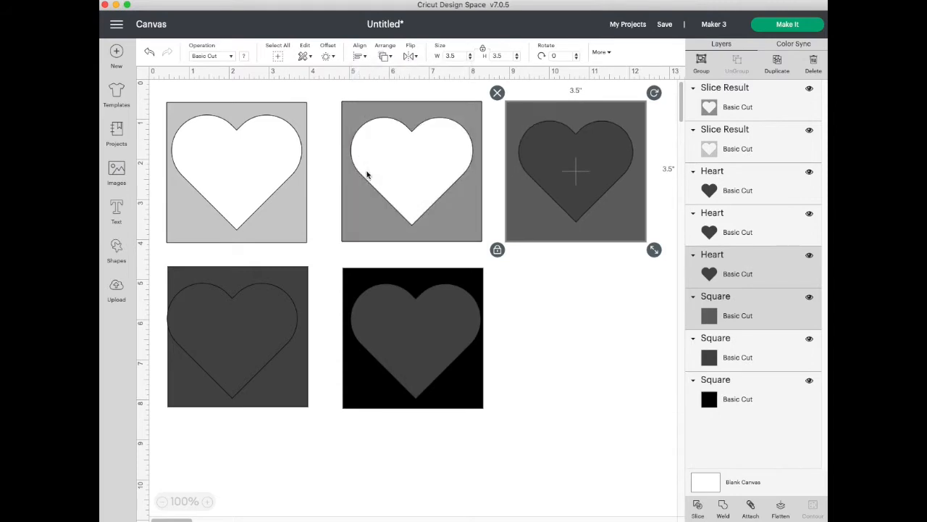
- Slice the 2.85-inch heart out of the third square and delete both leftover heart pieces
click(698, 511)
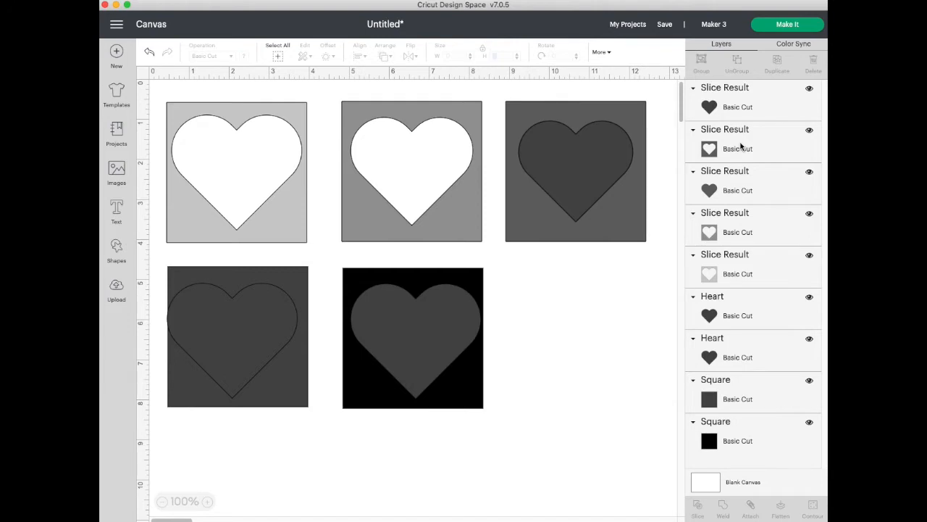
click(739, 113)
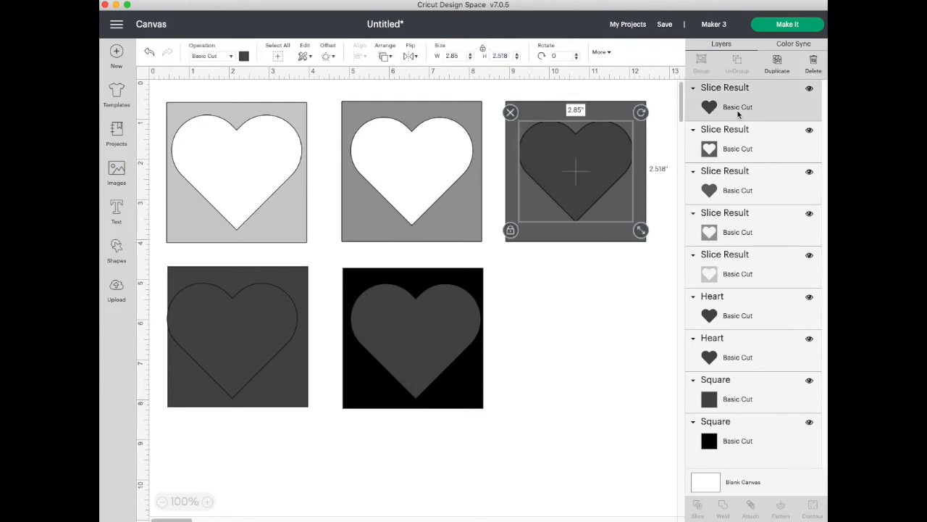
click(813, 63)
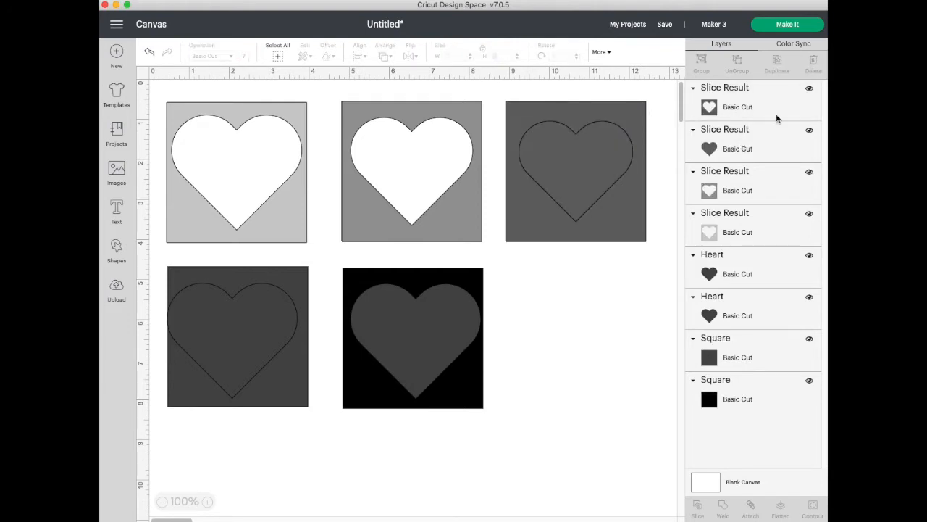
click(740, 151)
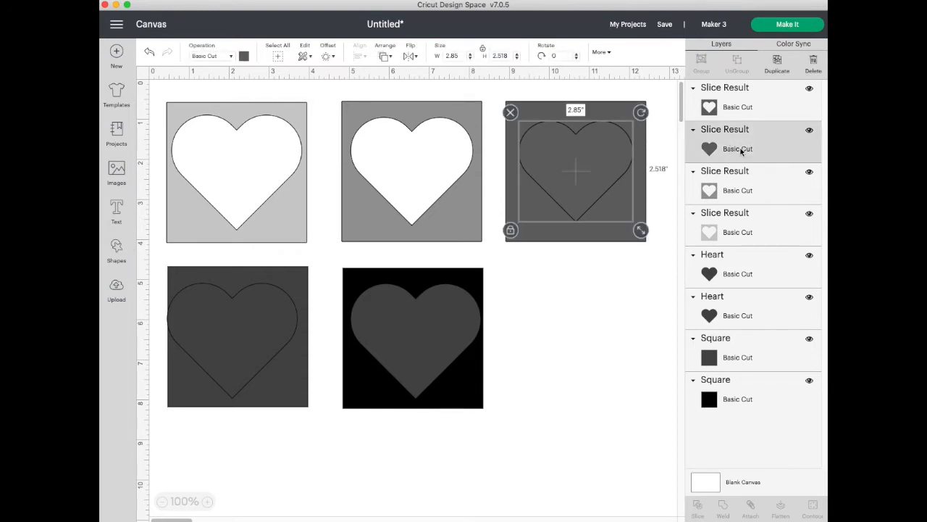
click(814, 63)
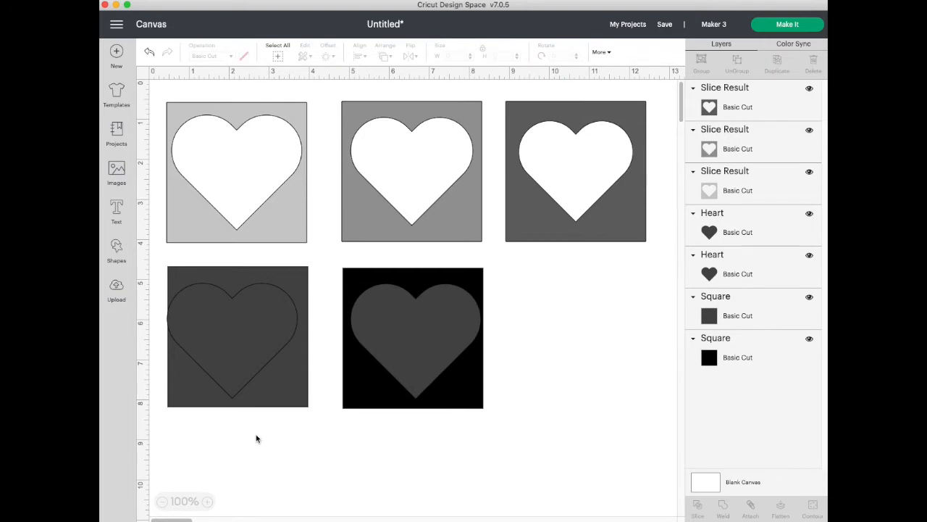
- Set the width of the heart on the dark gray square in the lower row to 2.65 inches and center it there
click(244, 359)
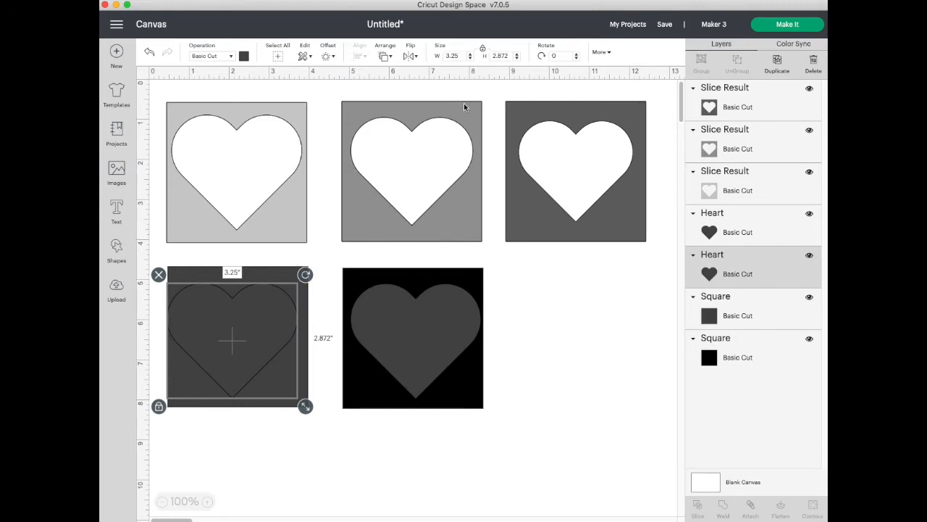
click(441, 56)
text(2.65)
key(Return)
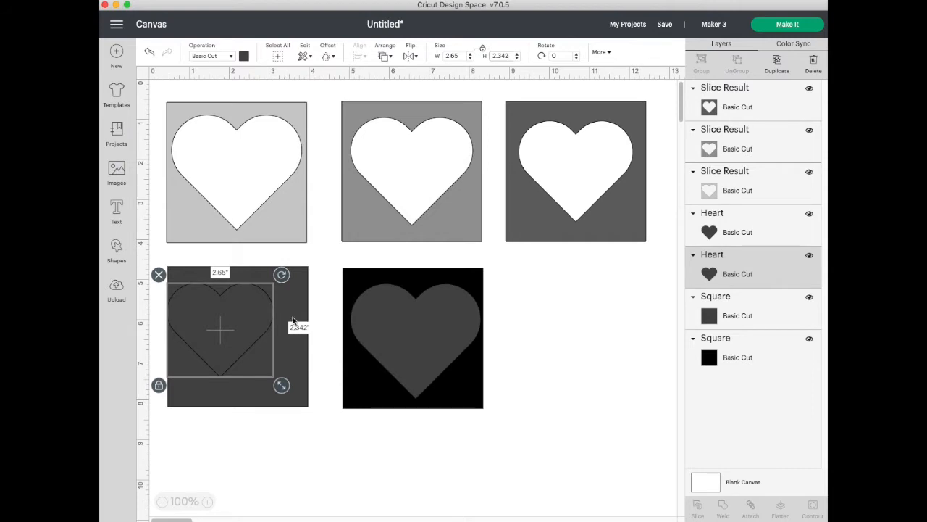
shift+click(299, 303)
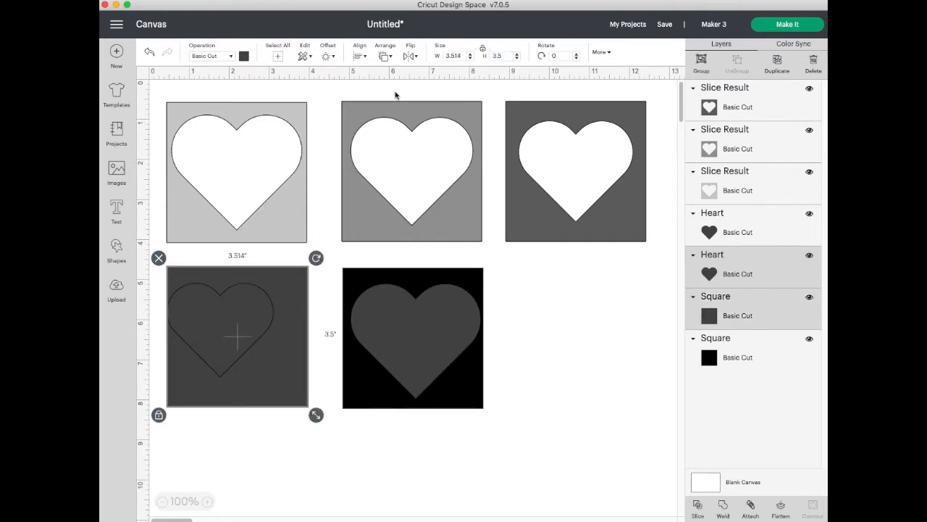
click(360, 56)
click(391, 174)
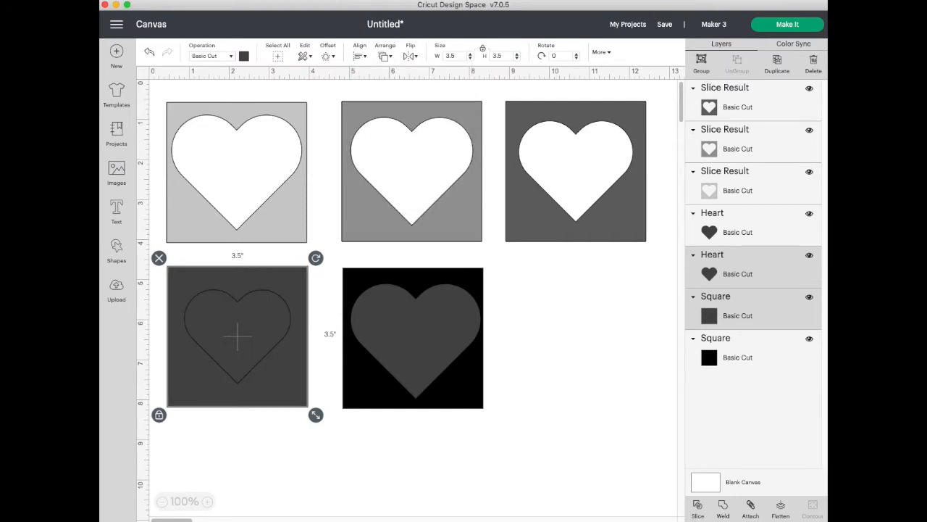
- Slice the 2.65-inch heart out of the dark gray square and delete both leftover heart pieces
click(698, 507)
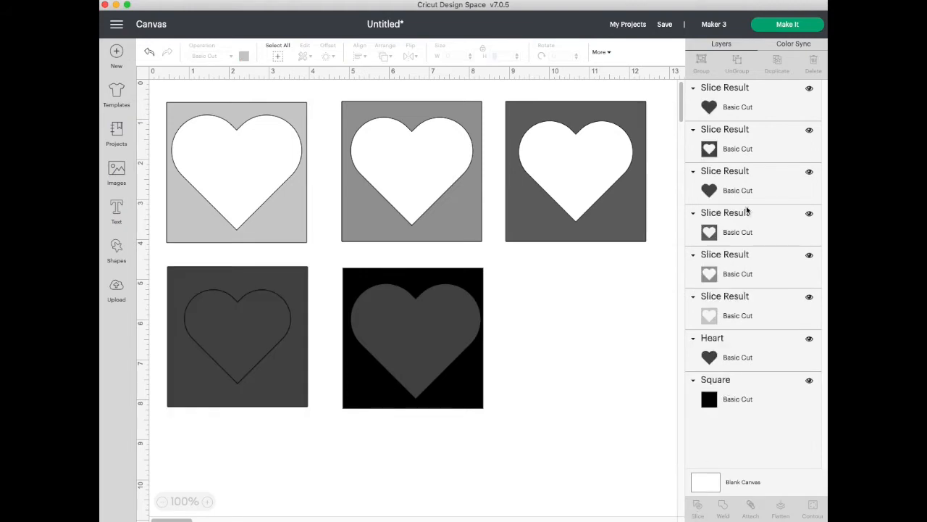
click(761, 107)
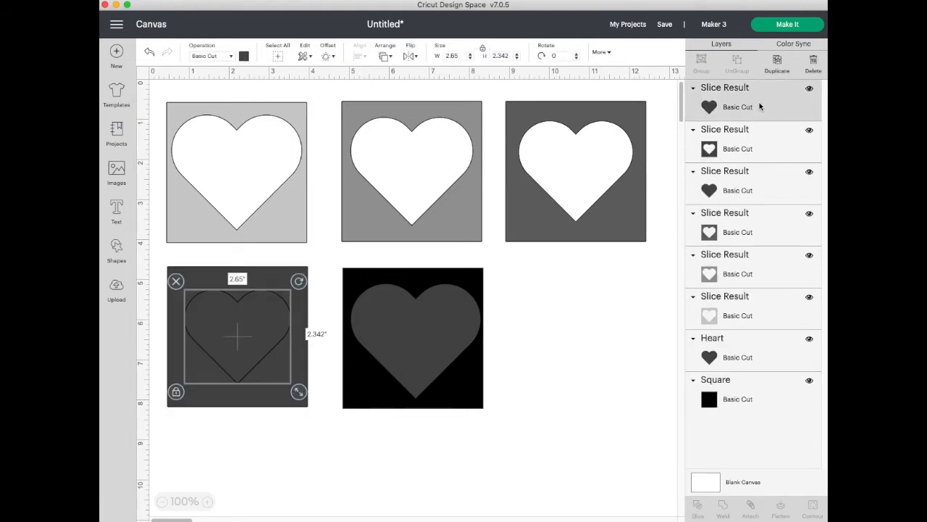
click(813, 63)
click(744, 137)
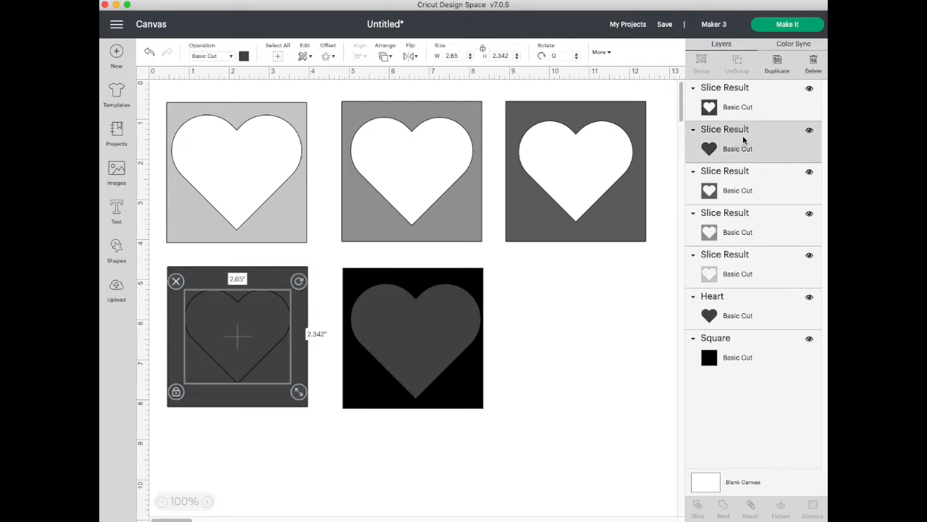
click(814, 63)
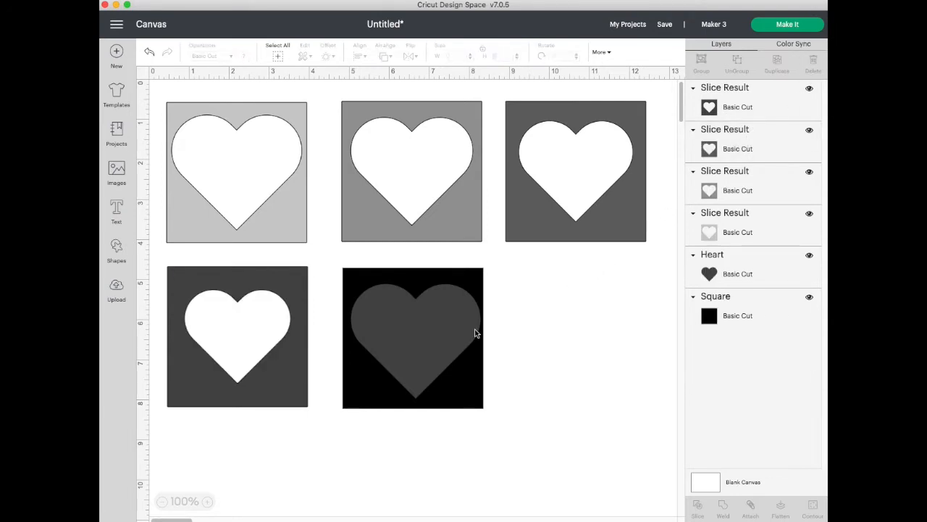
- Set the width of the heart on the black square to 2.45 inches and center it on that square
click(416, 336)
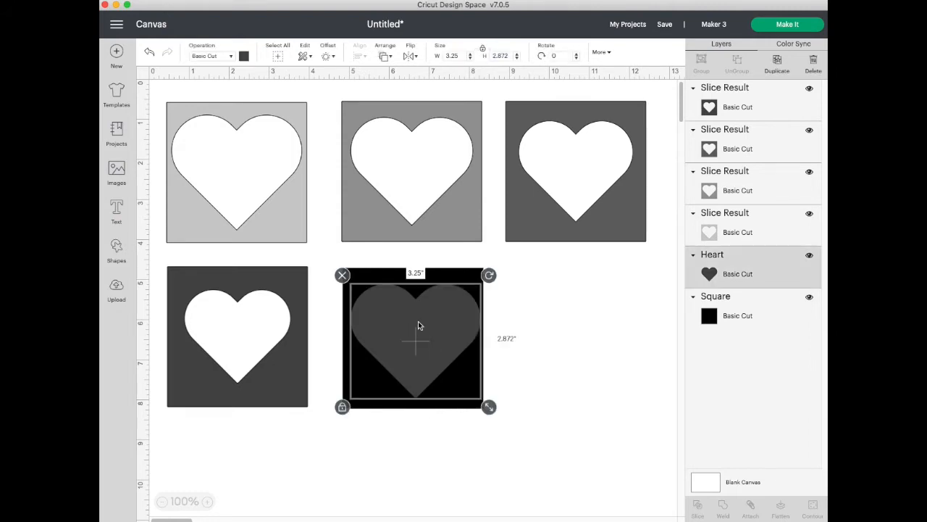
click(454, 56)
text(2.45)
key(Tab)
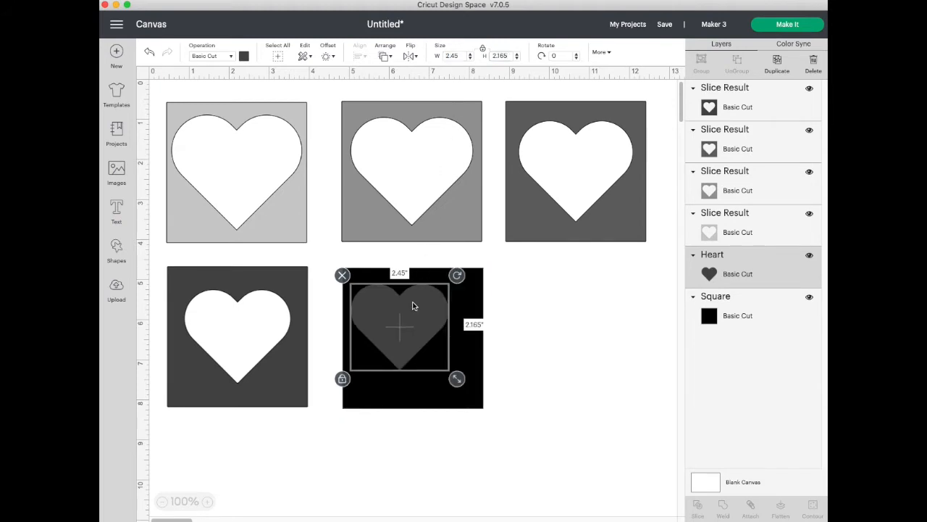
shift+click(387, 382)
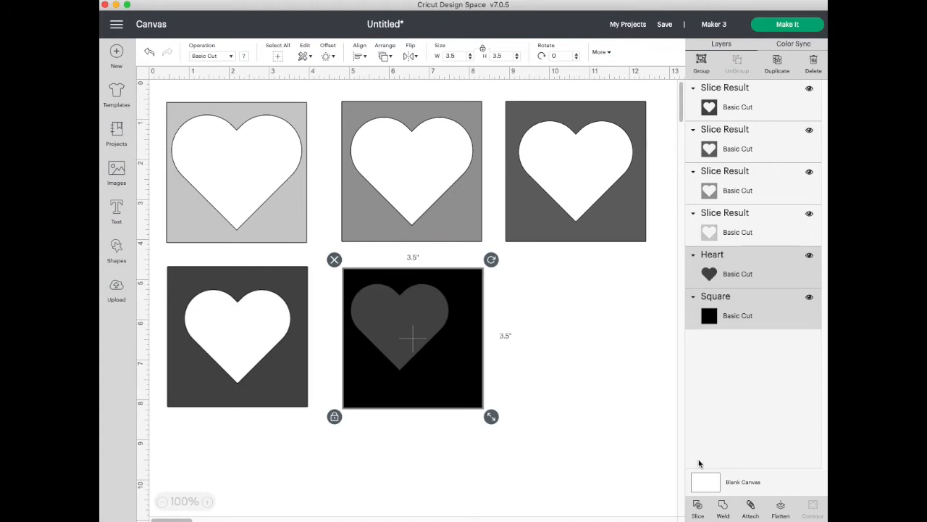
click(361, 57)
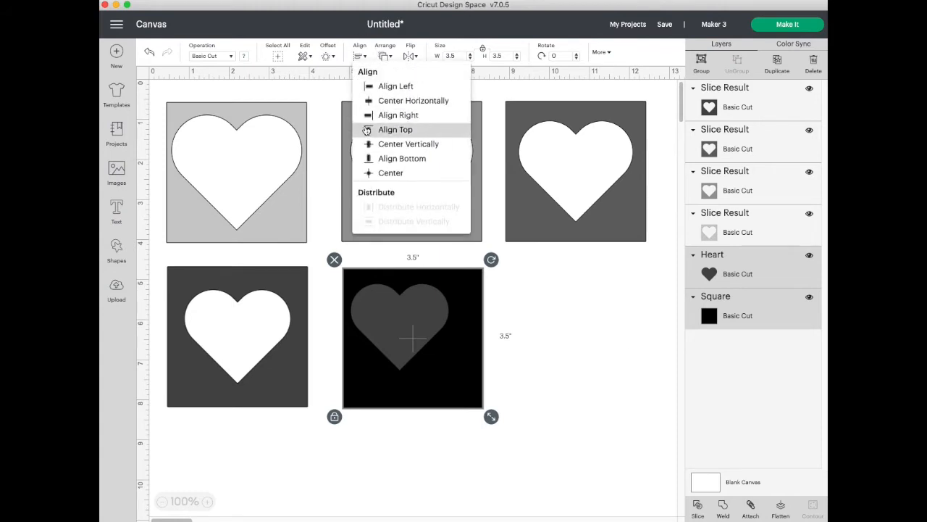
click(381, 172)
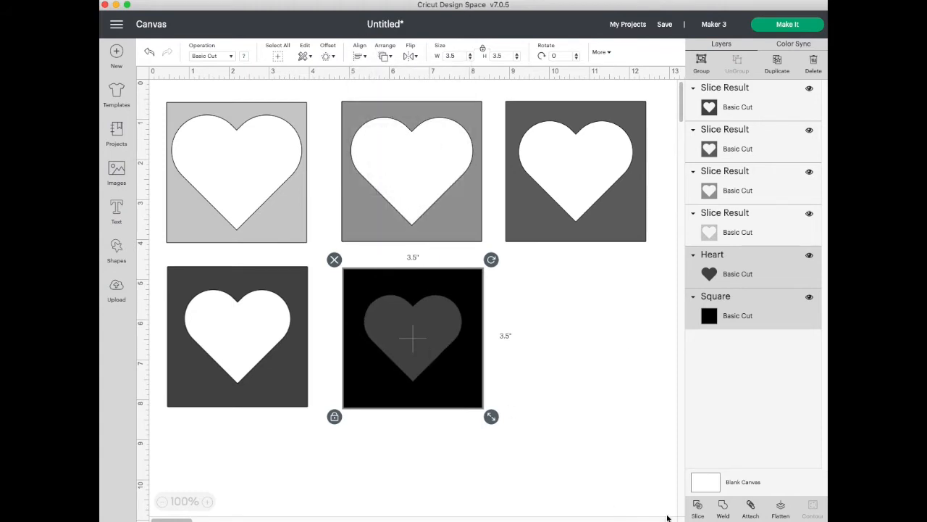
- Slice the 2.45-inch heart out of the black square and delete both leftover heart pieces
click(698, 507)
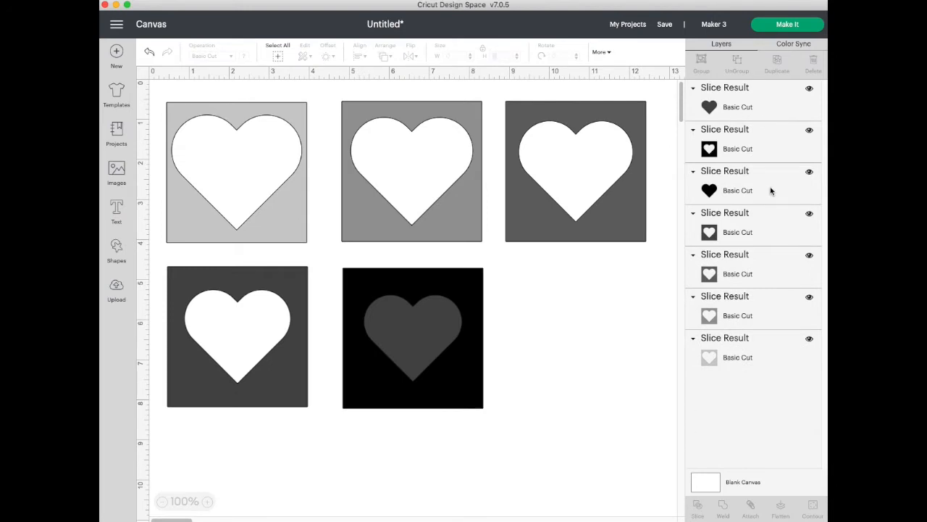
click(750, 107)
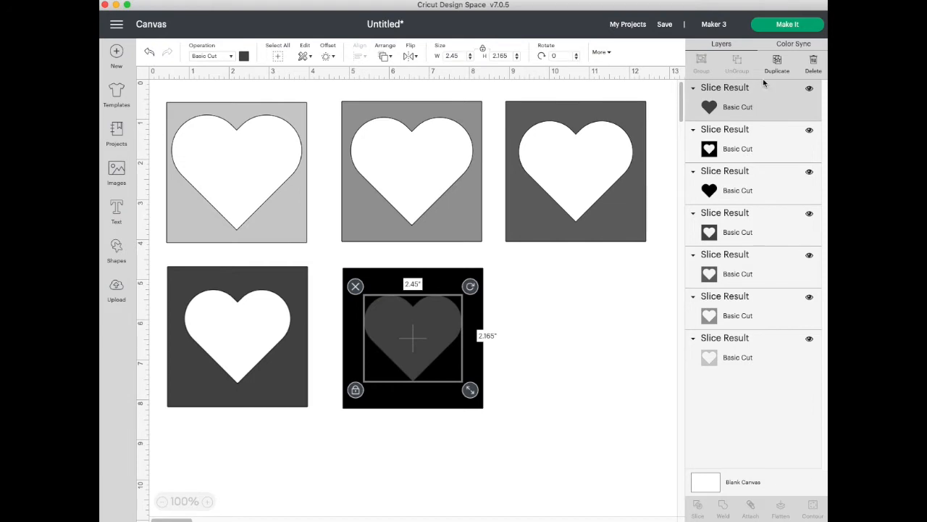
click(814, 65)
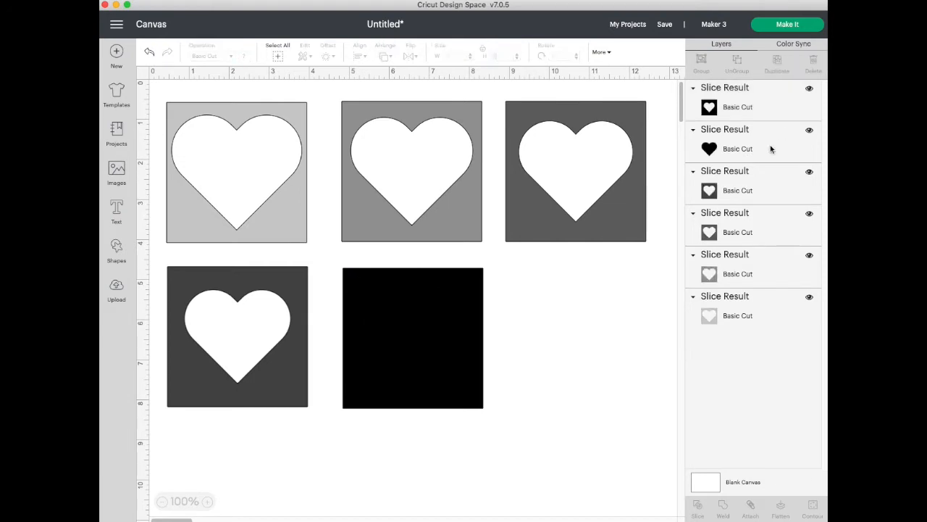
click(749, 142)
click(815, 65)
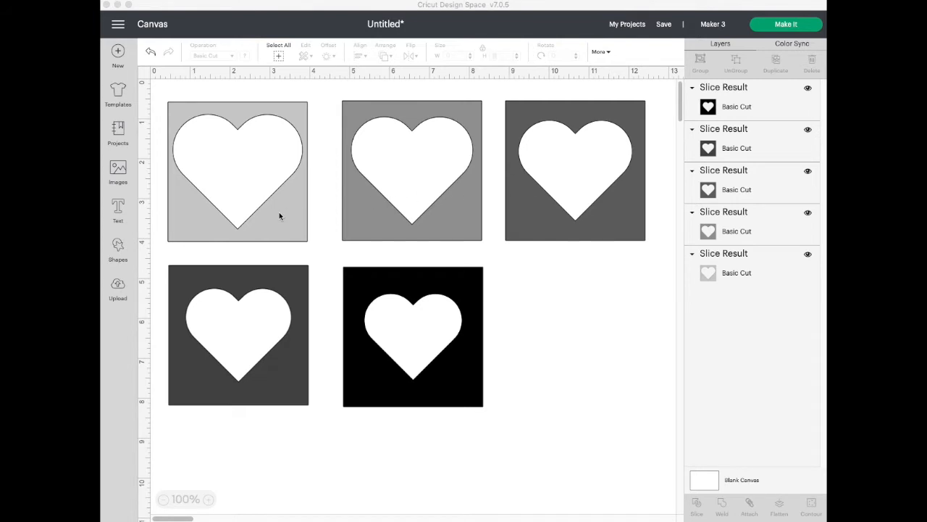
- Duplicate the four gray squares with heart cutouts, leaving out the black one
click(778, 148)
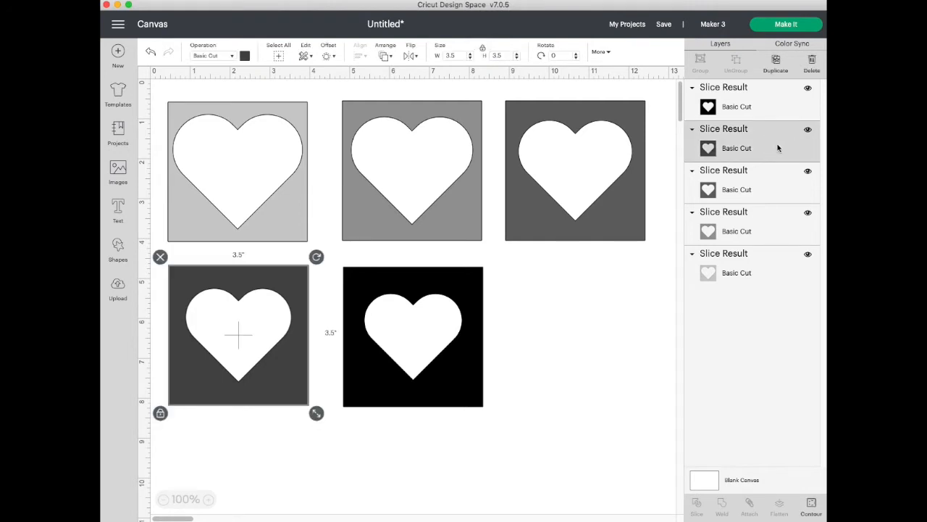
shift+click(772, 179)
shift+click(771, 223)
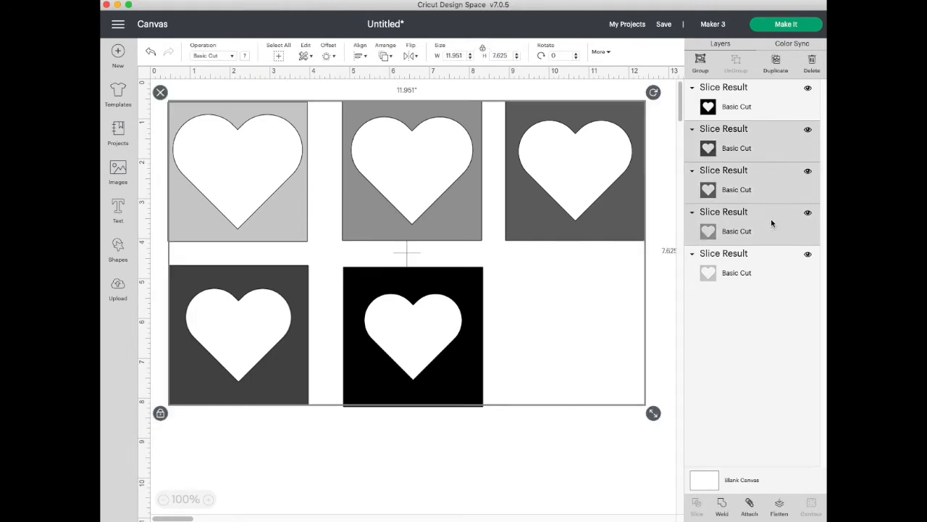
shift+click(772, 263)
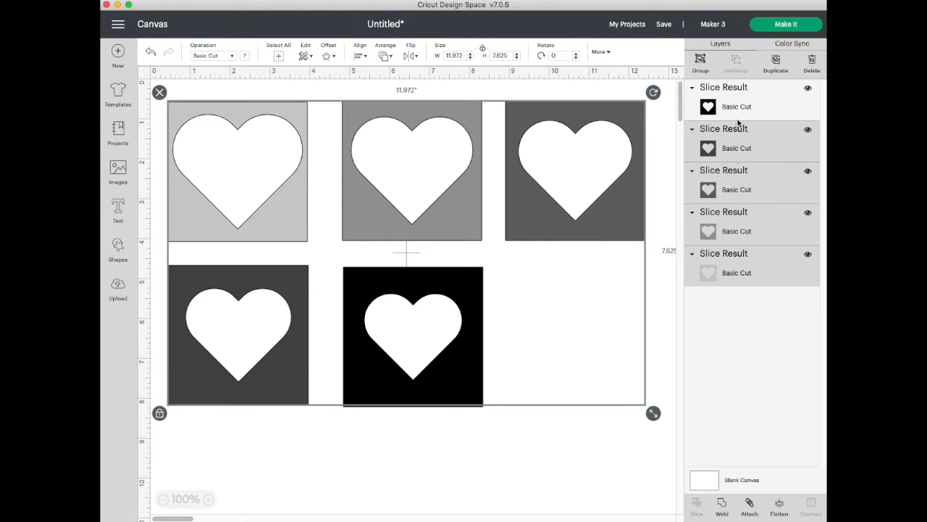
click(776, 65)
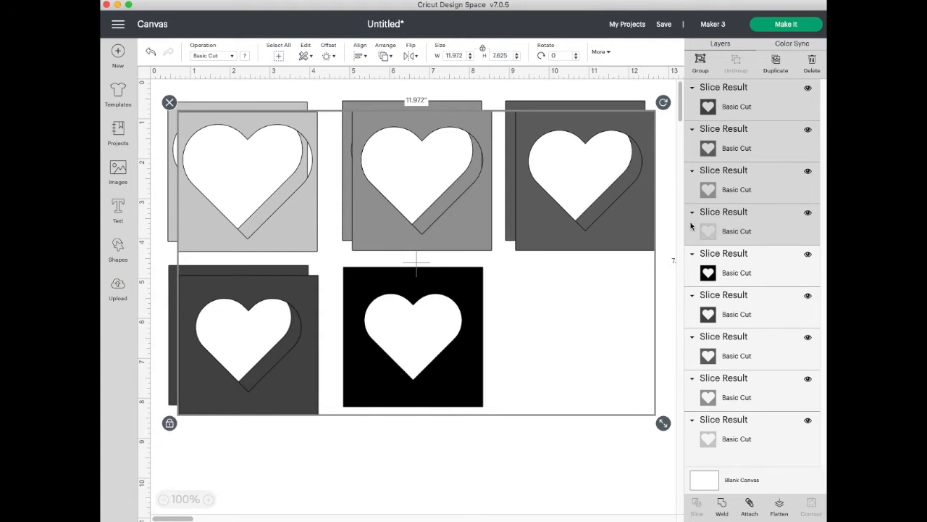
- Group the four duplicated squares, hide the group on the canvas and collapse it in the layer list
click(701, 62)
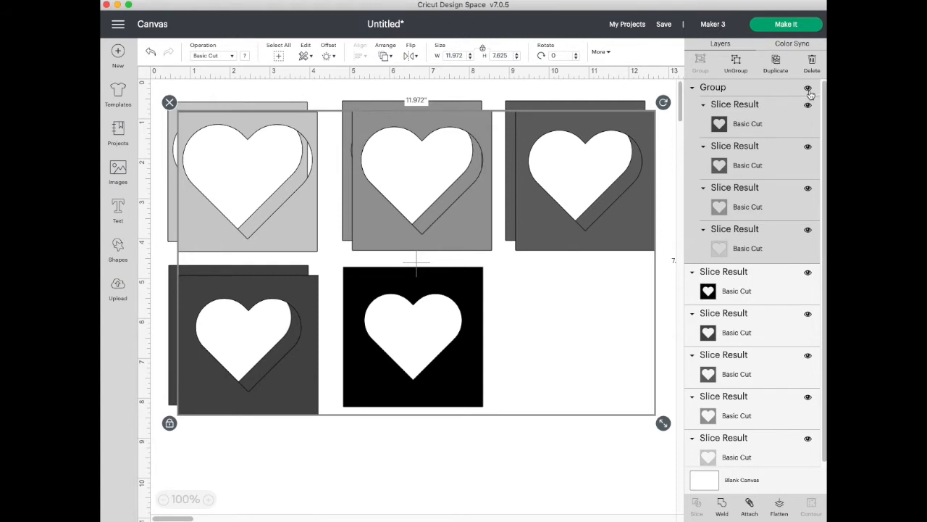
click(808, 90)
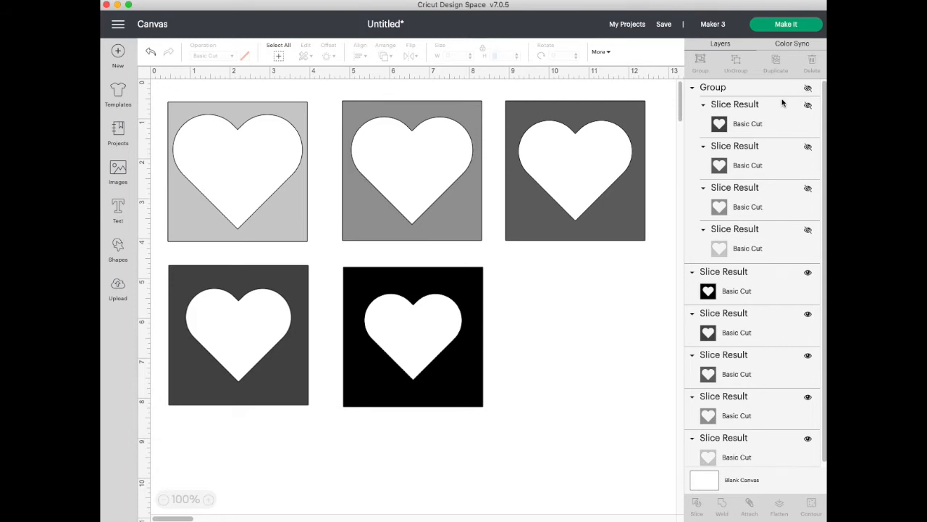
click(693, 88)
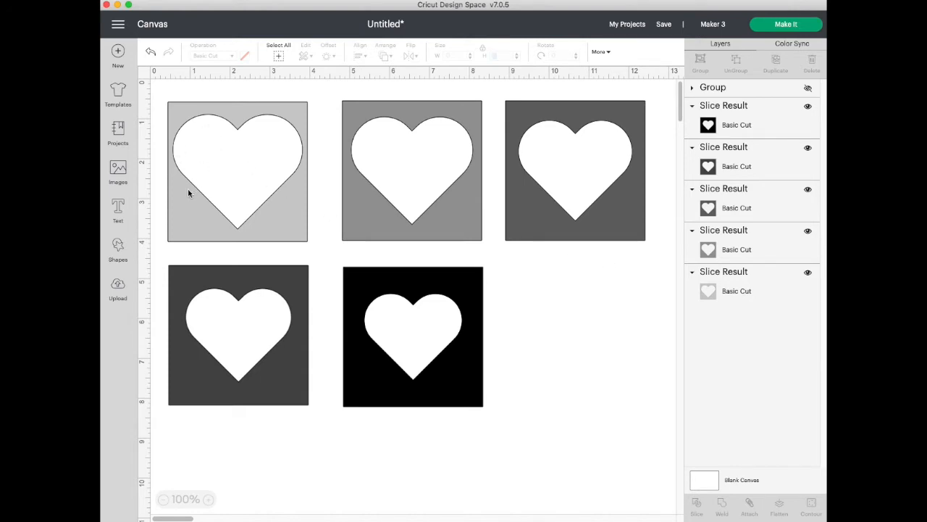
- Add the text "Love" to the canvas and set its font to Hello
click(119, 210)
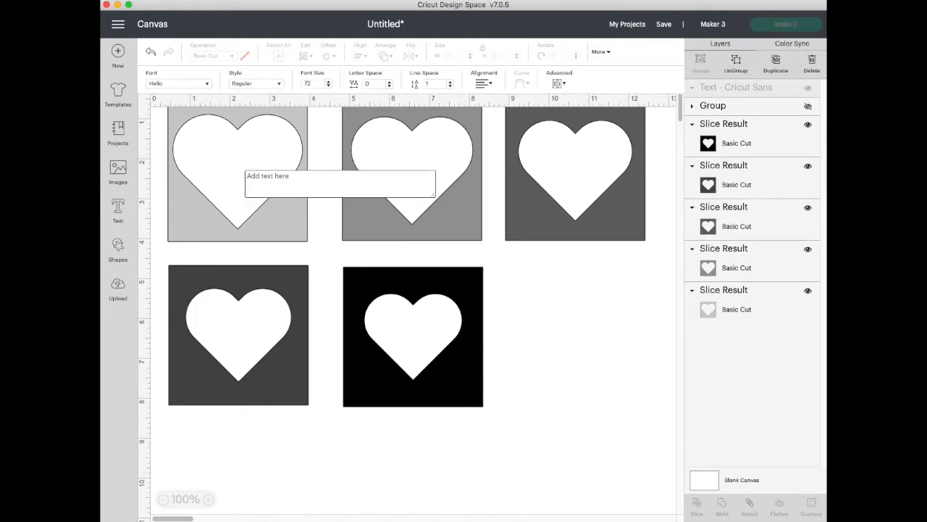
text(Love)
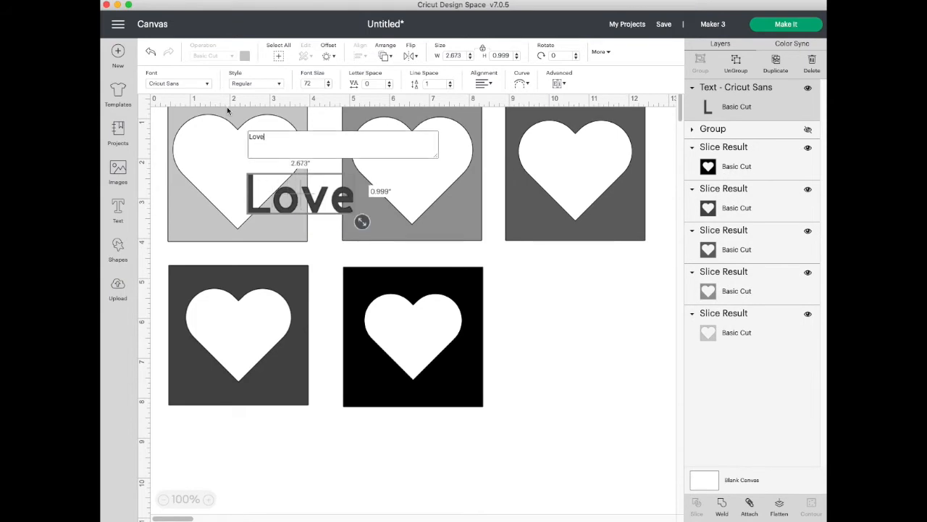
click(207, 84)
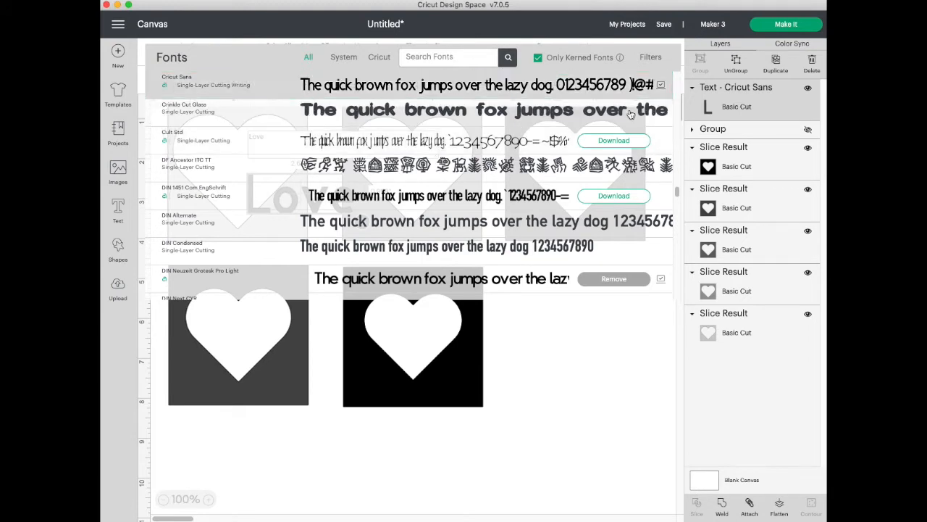
drag(676, 190, 676, 215)
scroll(675, 212, down, 20)
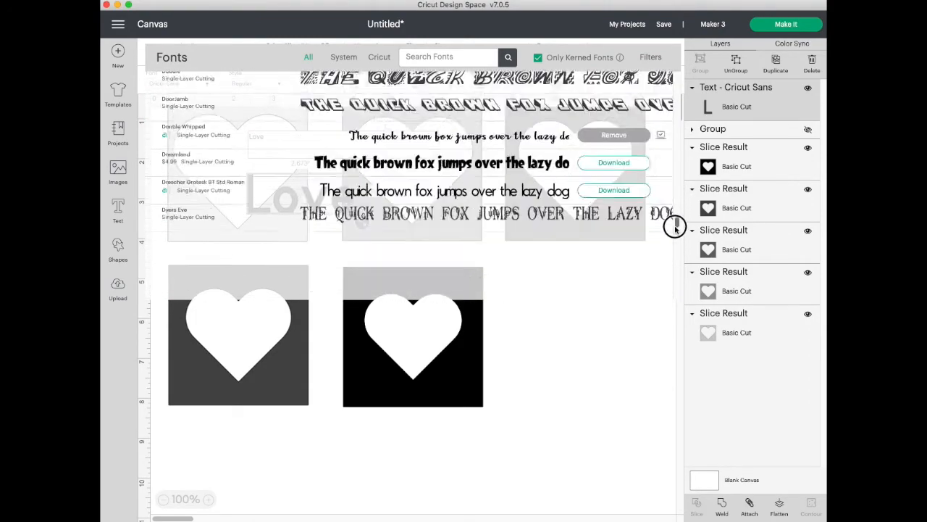
scroll(675, 235, down, 20)
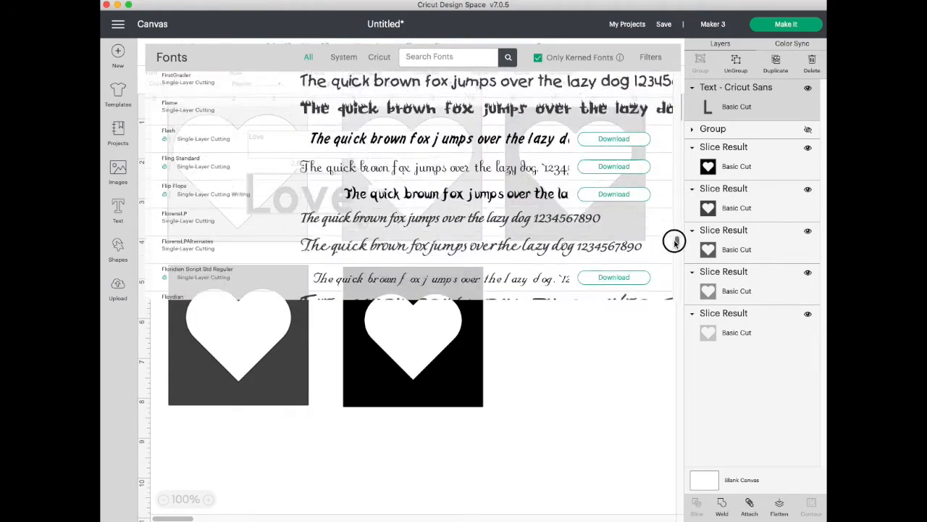
scroll(671, 254, down, 20)
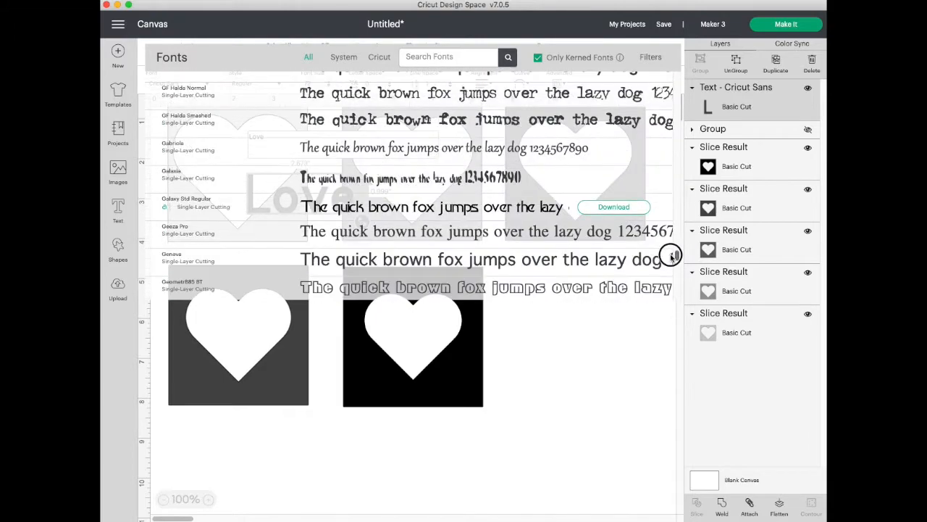
scroll(669, 272, down, 20)
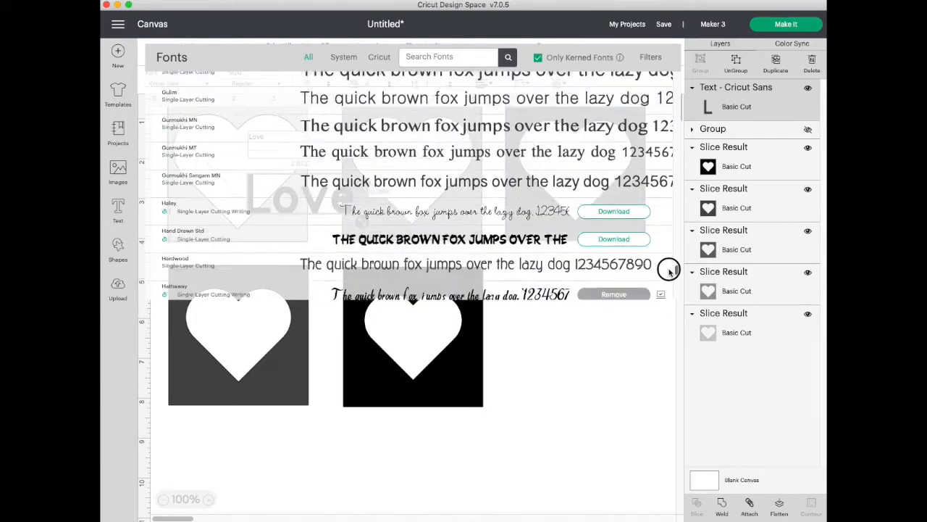
drag(669, 276, 667, 275)
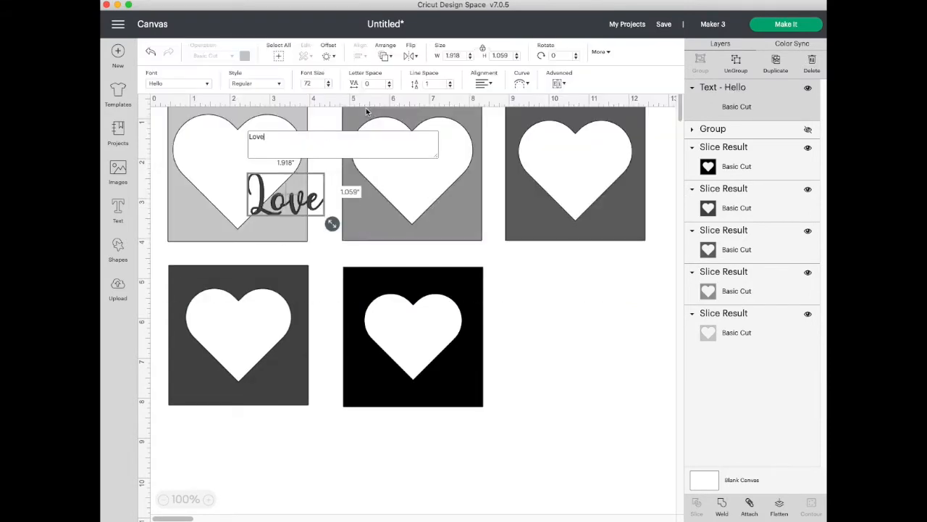
- Place the word Love inside the light gray square's heart, rotated to about 325 degrees and scaled down to about 1.83 inches wide
drag(312, 206, 260, 174)
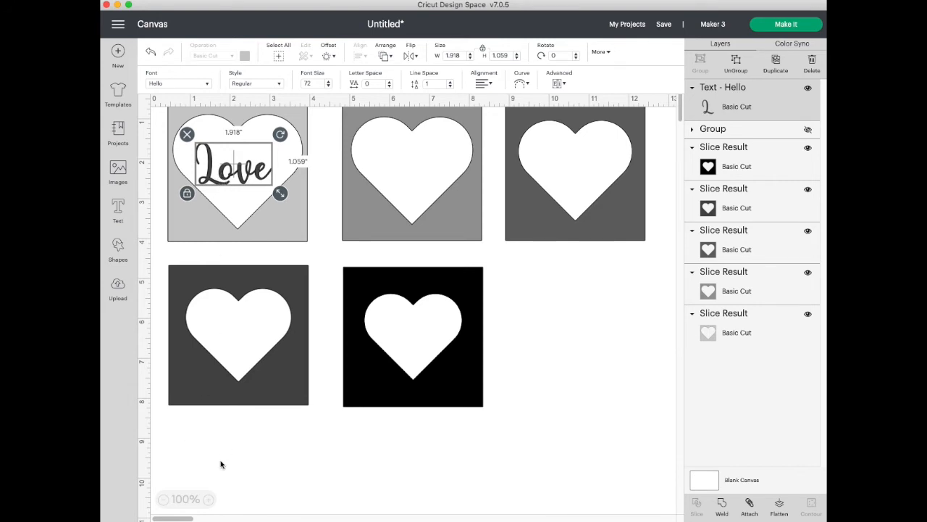
click(208, 499)
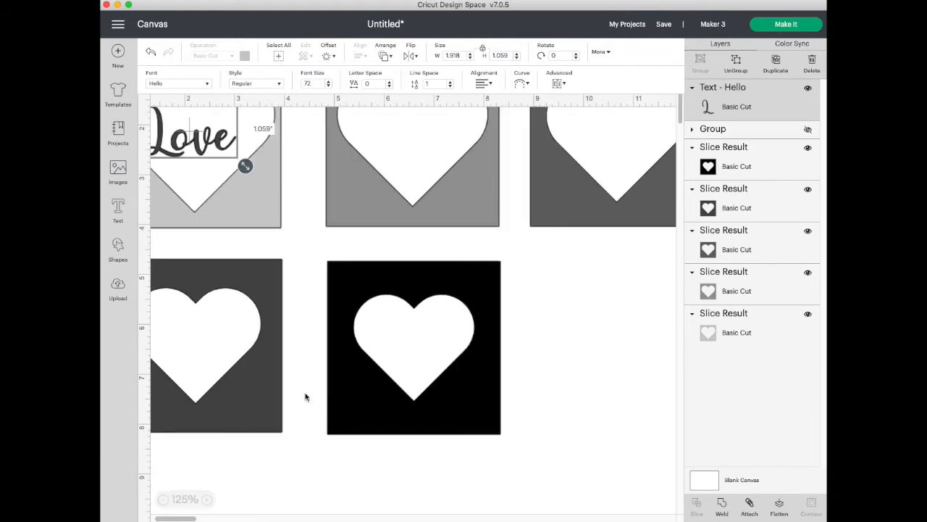
drag(681, 118, 679, 108)
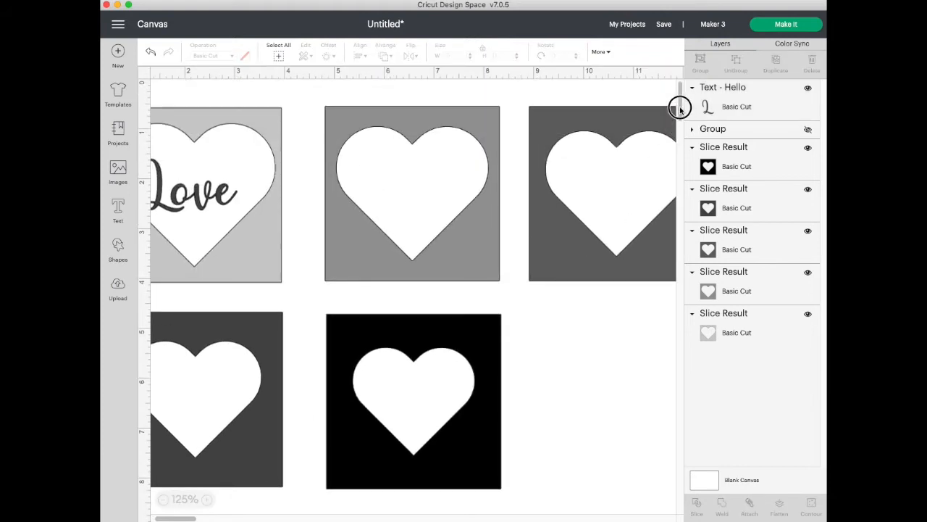
drag(170, 518, 159, 519)
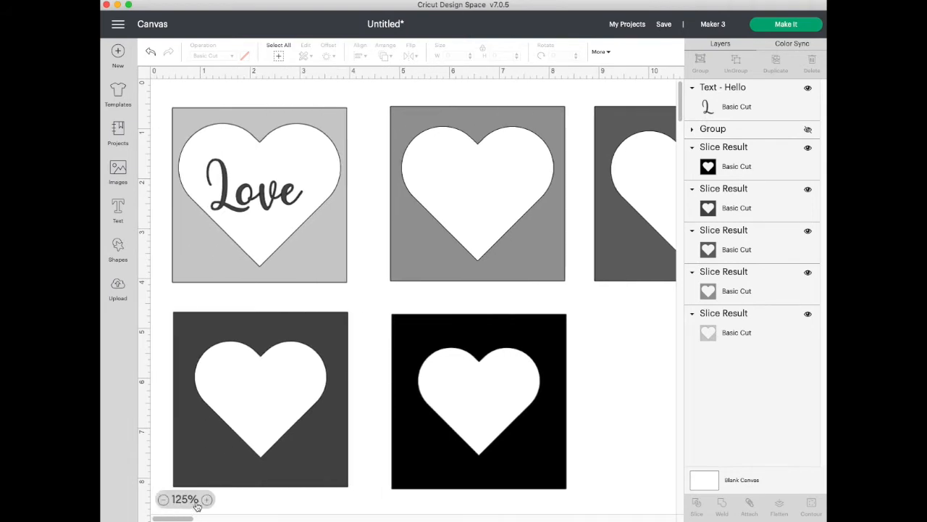
click(240, 198)
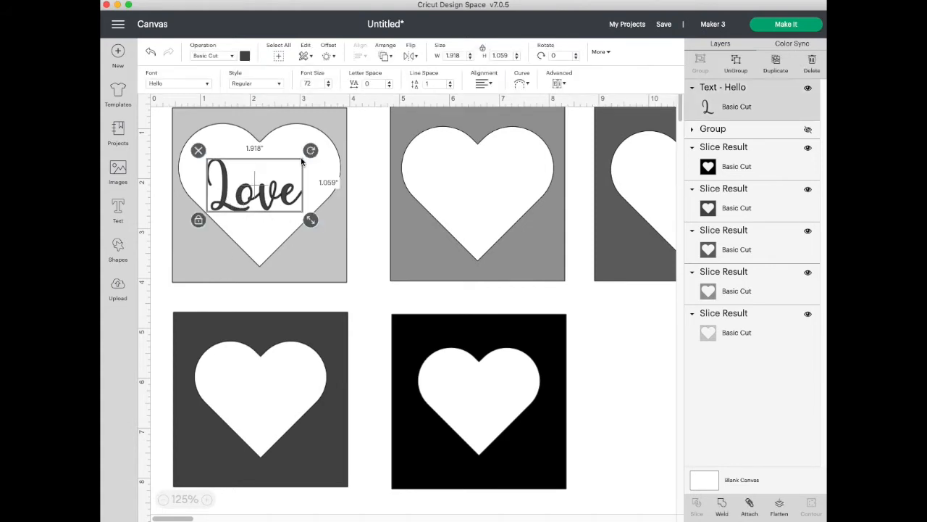
drag(310, 150, 285, 136)
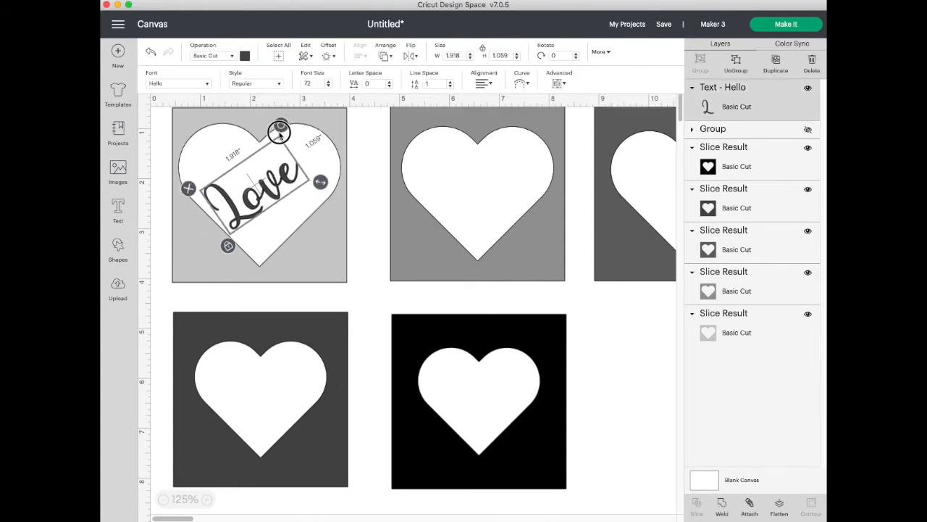
drag(264, 205, 230, 174)
drag(290, 155, 268, 182)
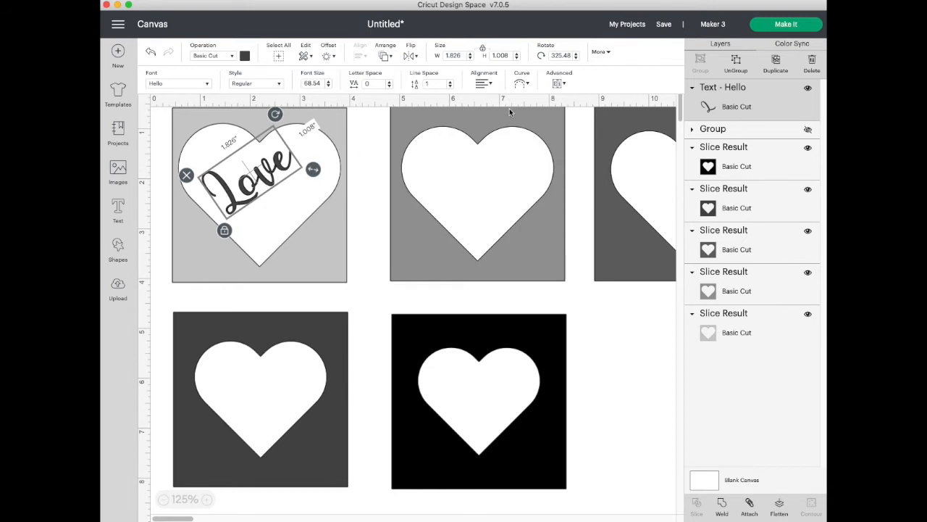
- Ungroup the word Love into separate letters and nudge the L slightly up and toward the o
click(561, 84)
click(569, 98)
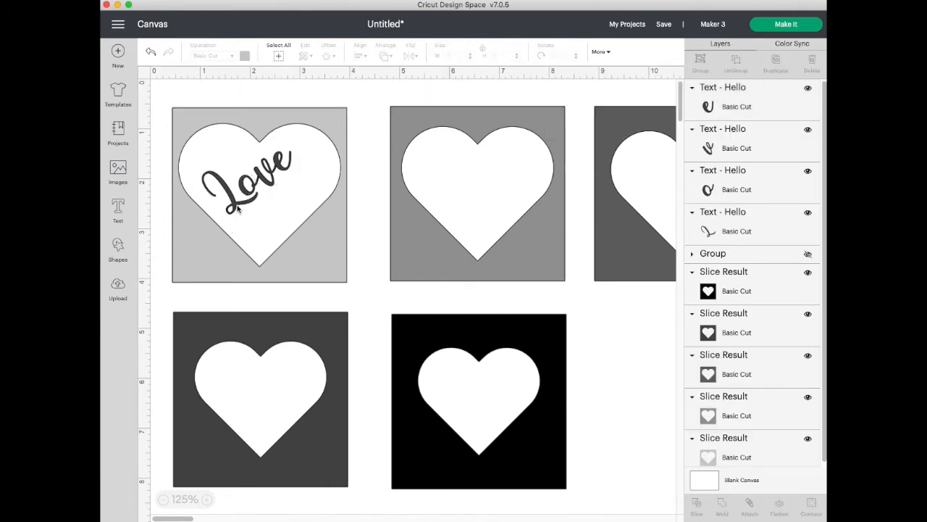
drag(235, 209, 237, 200)
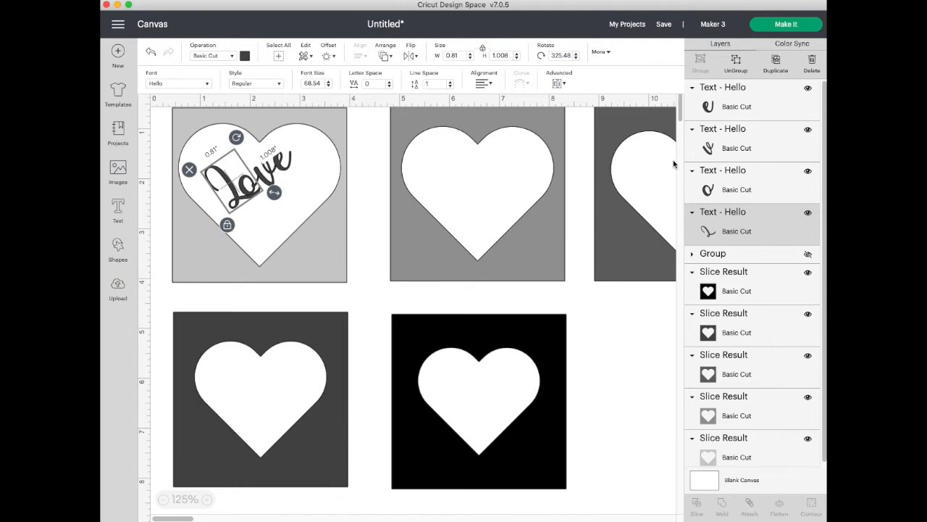
- Weld the four separate letters of the word Love into one shape
shift+click(746, 190)
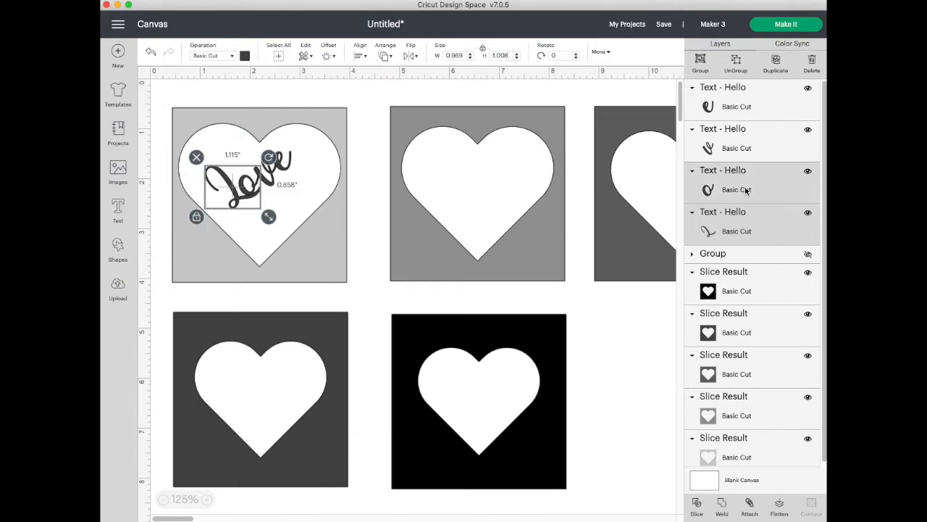
shift+click(746, 148)
shift+click(746, 109)
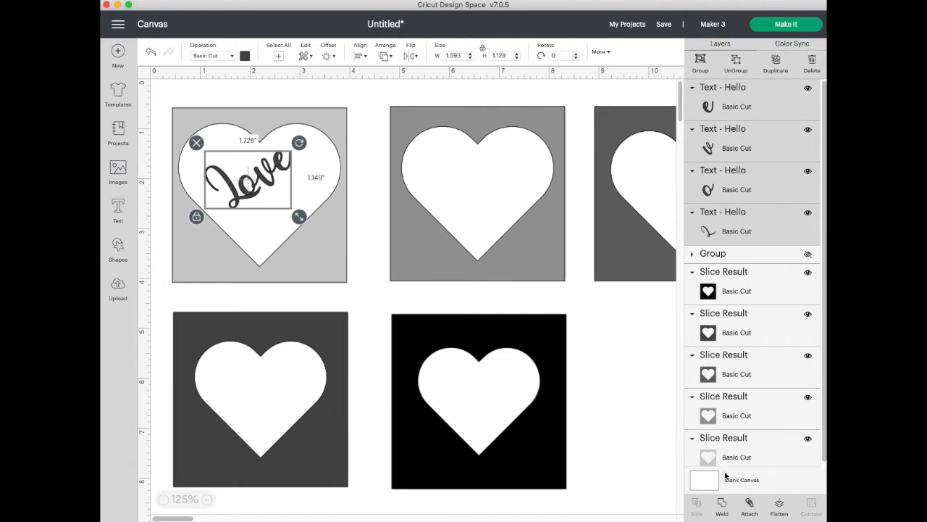
click(723, 504)
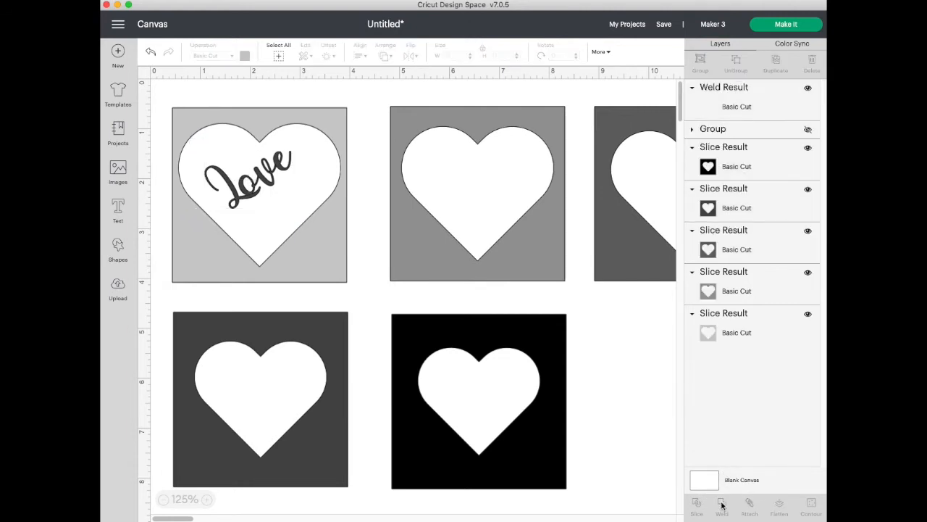
- Straighten the welded Love to about 0 degrees, scale it to about 1.8 inches wide, and overlap it with the light gray heart's upper-left edge
drag(288, 176, 270, 130)
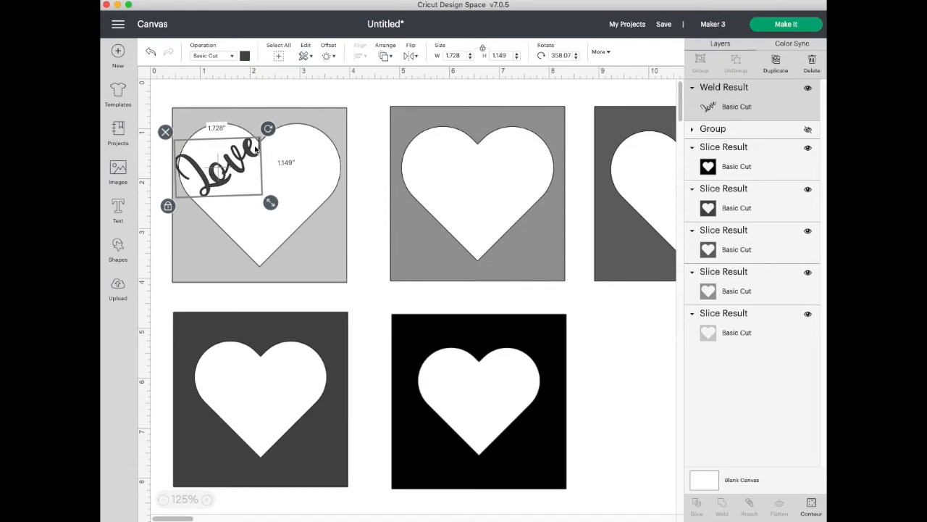
drag(271, 202, 275, 206)
drag(237, 174, 235, 169)
drag(273, 127, 274, 127)
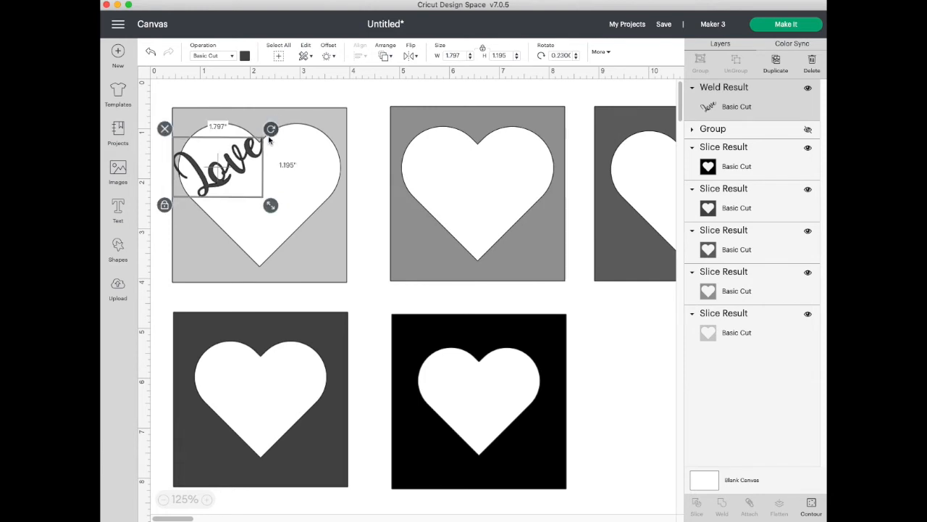
drag(240, 171, 243, 170)
click(305, 178)
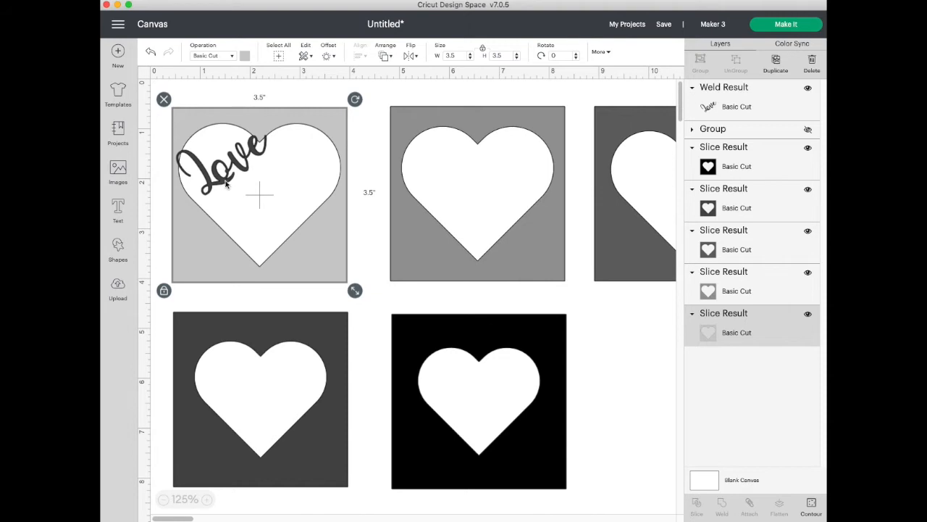
- Add the text "2022", scaled to about 1.2 inches wide, in the lower-right corner of the light gray square
click(118, 208)
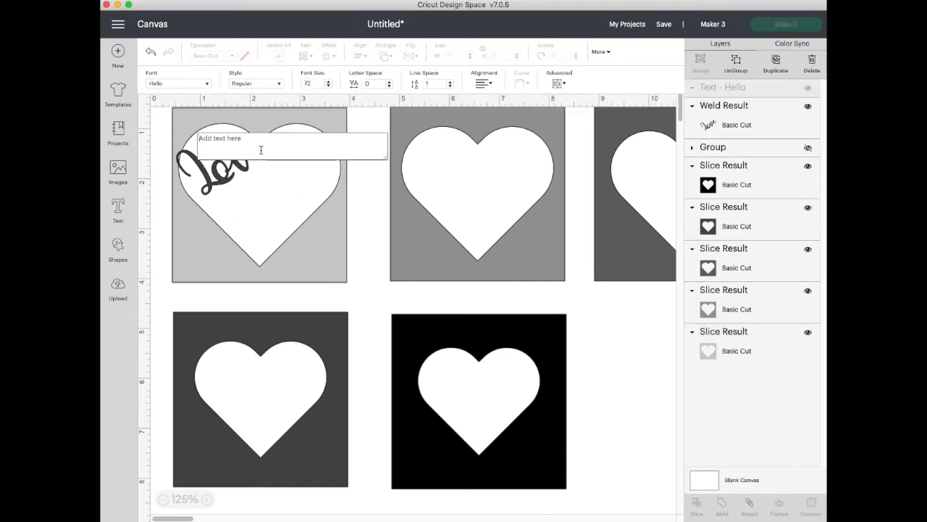
text(2022)
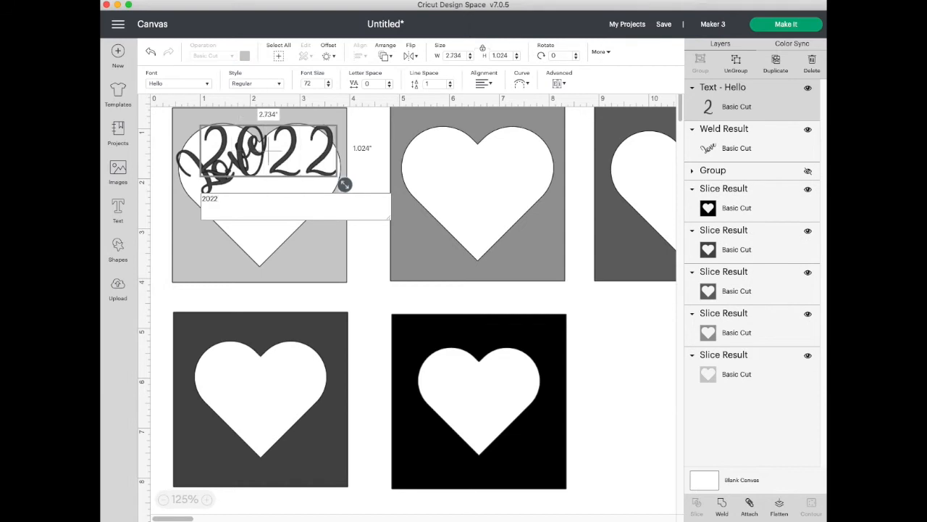
click(365, 162)
drag(312, 192, 320, 273)
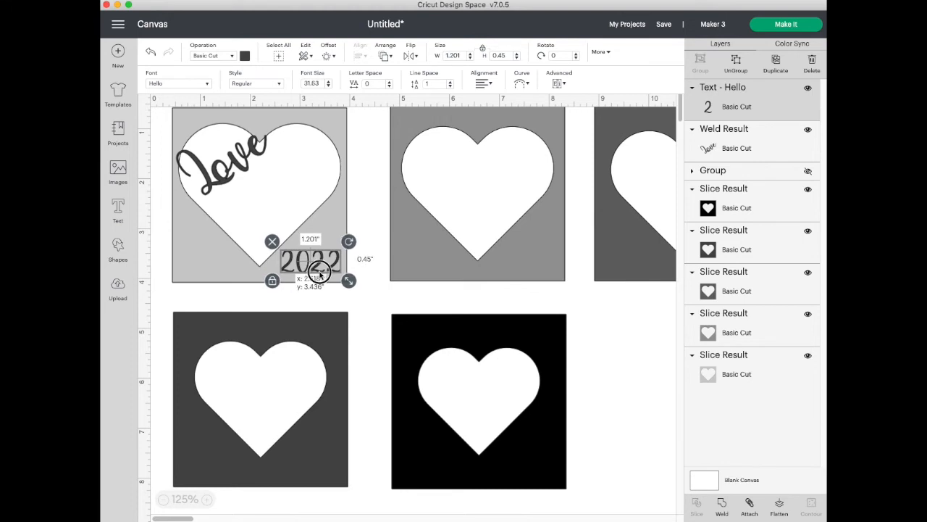
drag(321, 272, 319, 272)
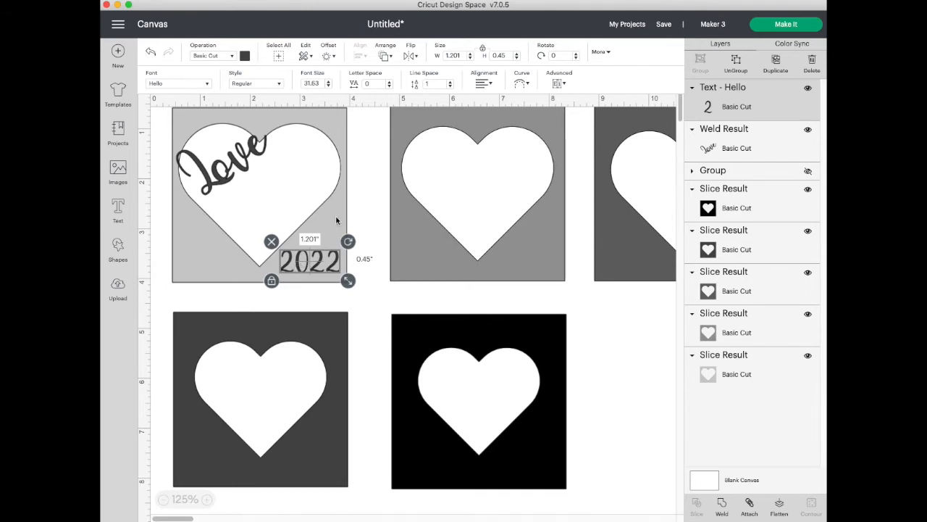
- Slice 2022 out of the light gray square and delete both leftover 2022 pieces
click(336, 216)
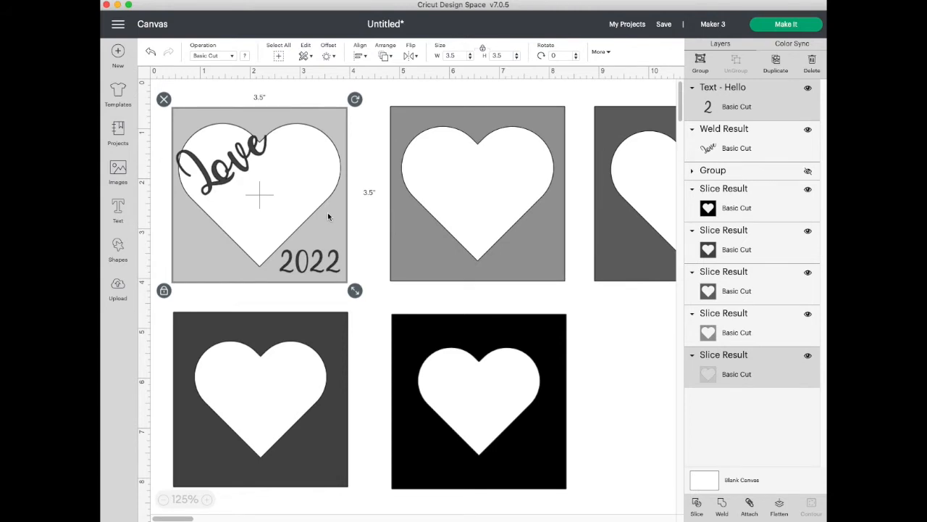
click(698, 510)
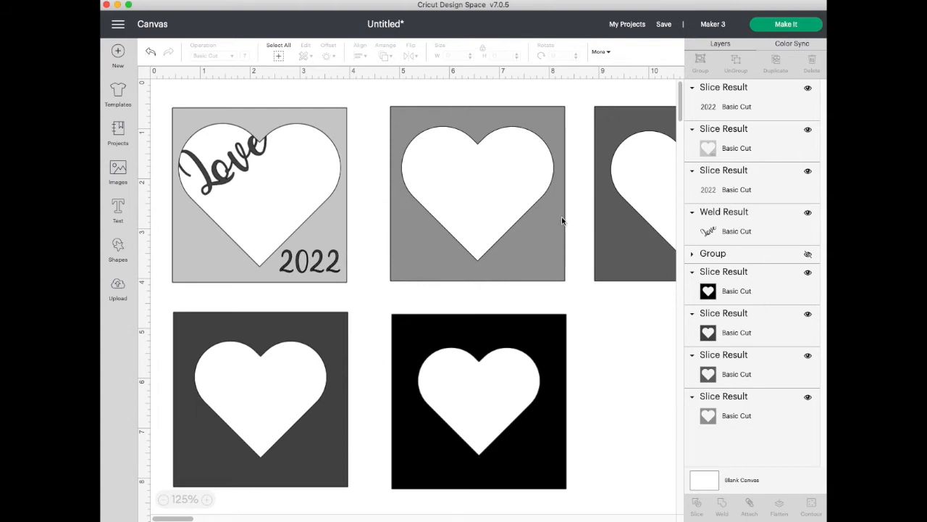
click(746, 107)
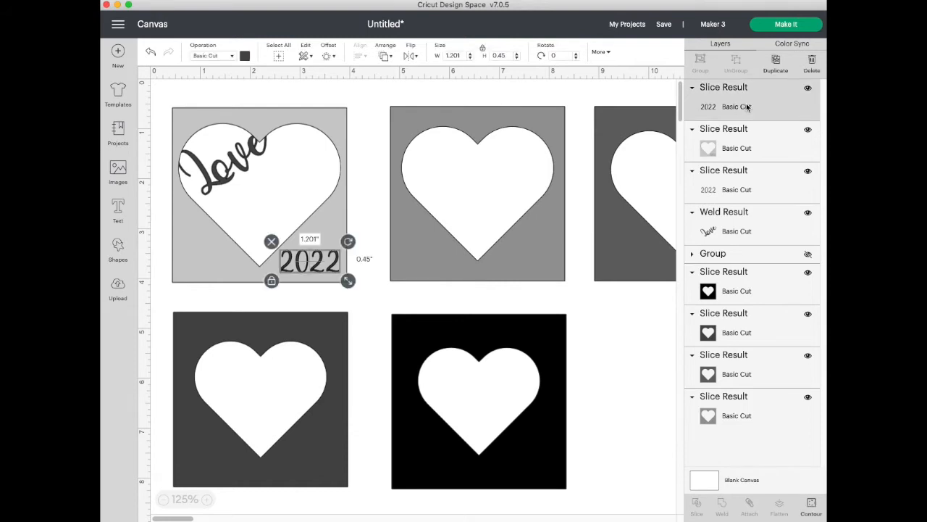
click(813, 64)
click(742, 156)
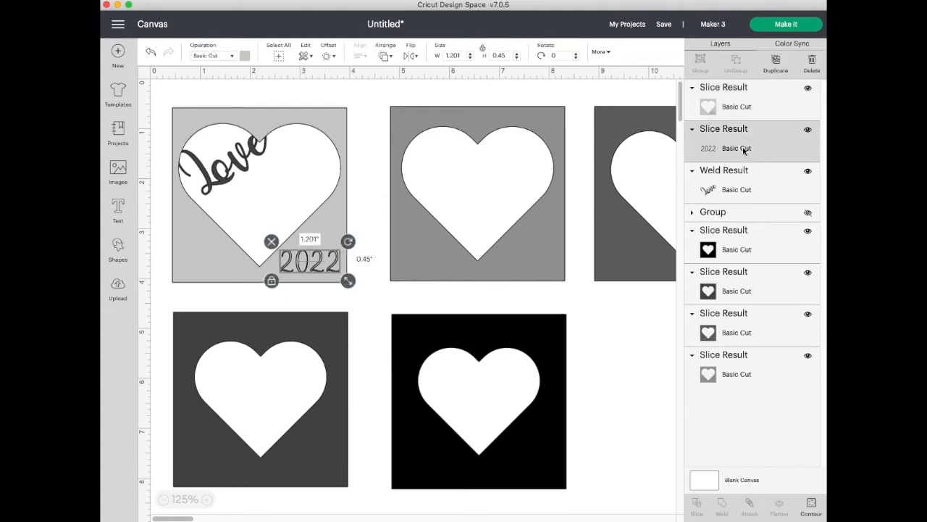
click(813, 64)
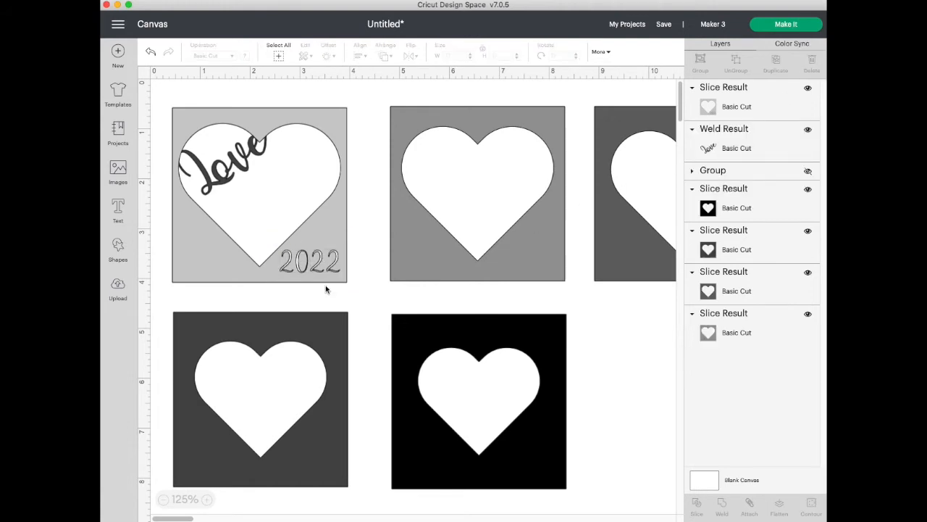
- Hide the inner contour of the zero in the light gray square's 2022 cutout
click(307, 243)
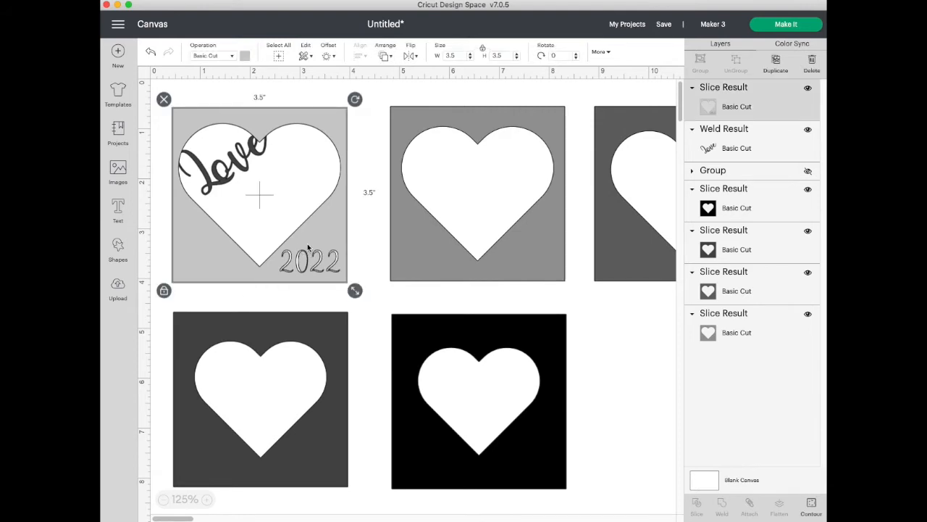
click(812, 506)
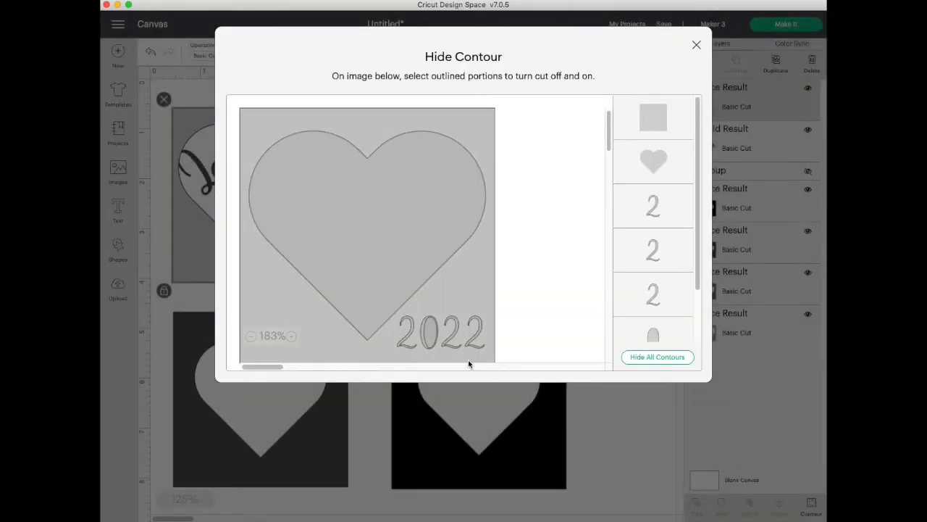
click(424, 335)
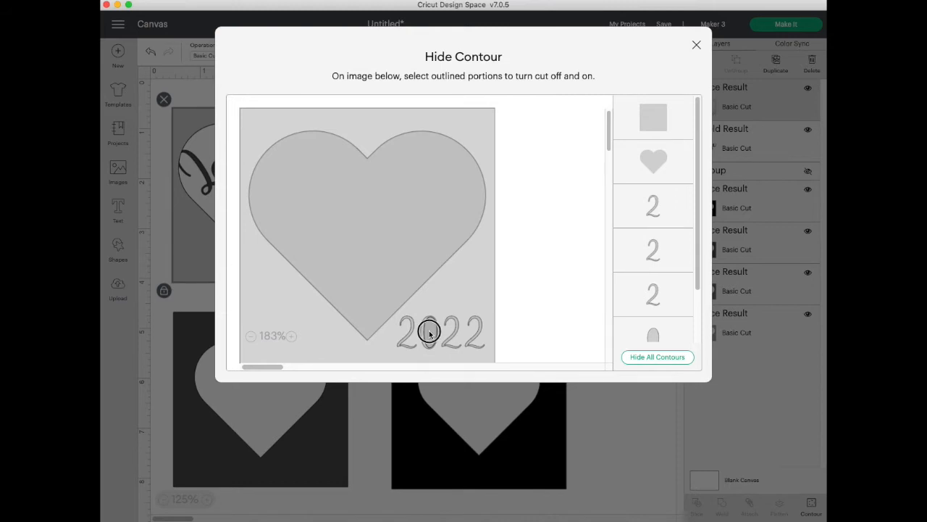
click(697, 48)
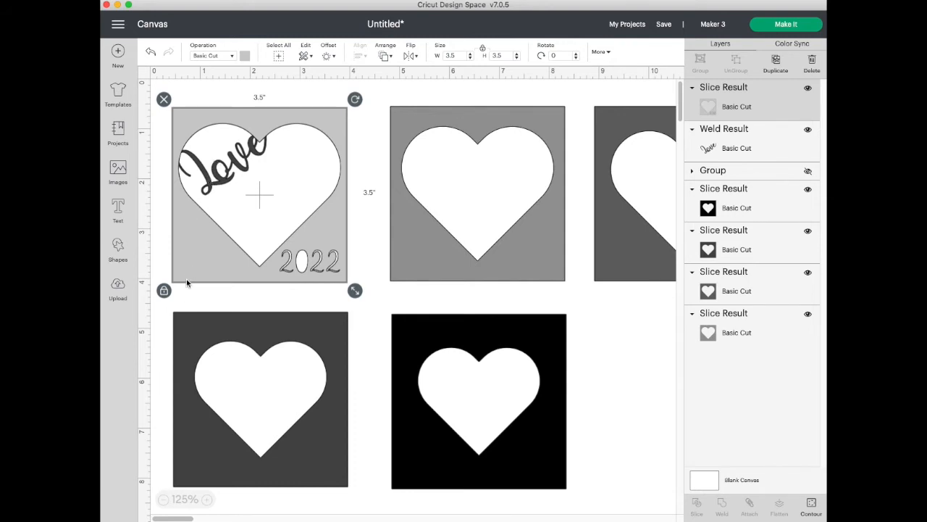
click(186, 300)
- Weld the word Love to the light gray square containing the 2022 cutout
click(192, 230)
shift+click(754, 145)
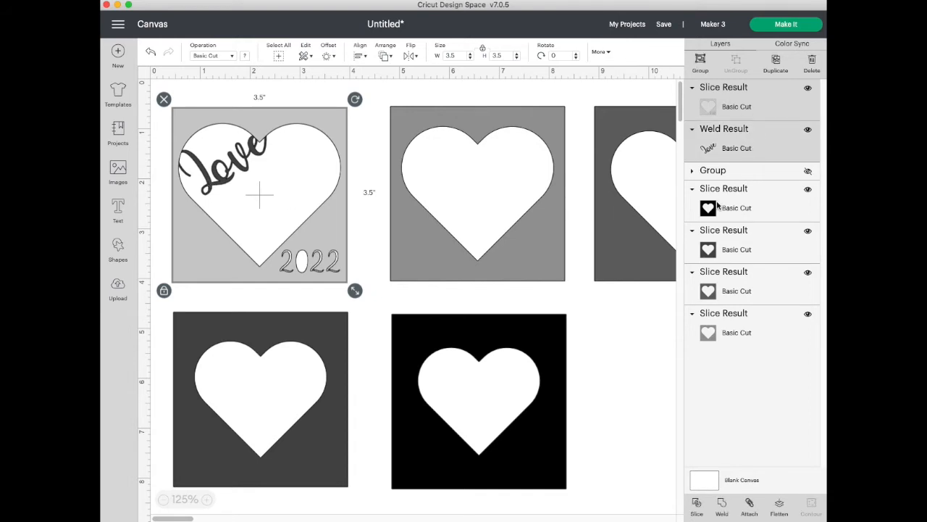
click(723, 505)
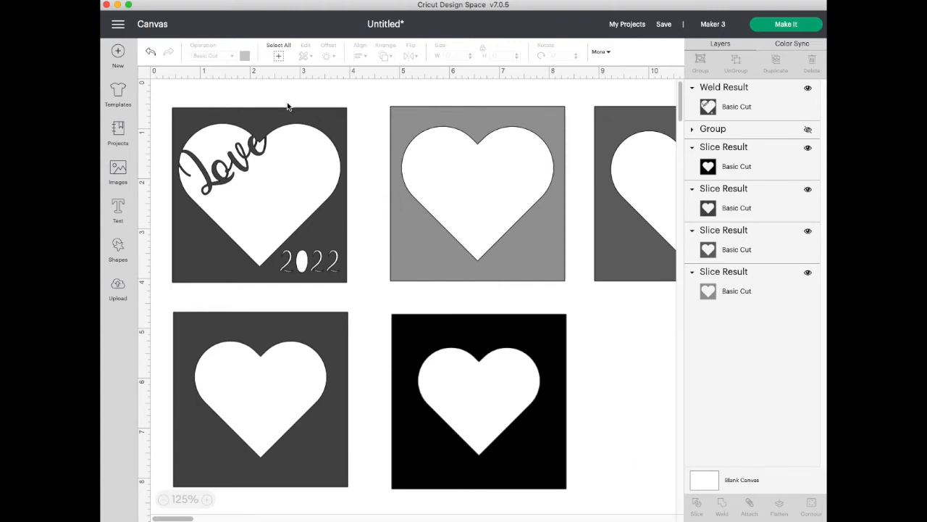
- Recolor the welded Love square light gray
click(265, 118)
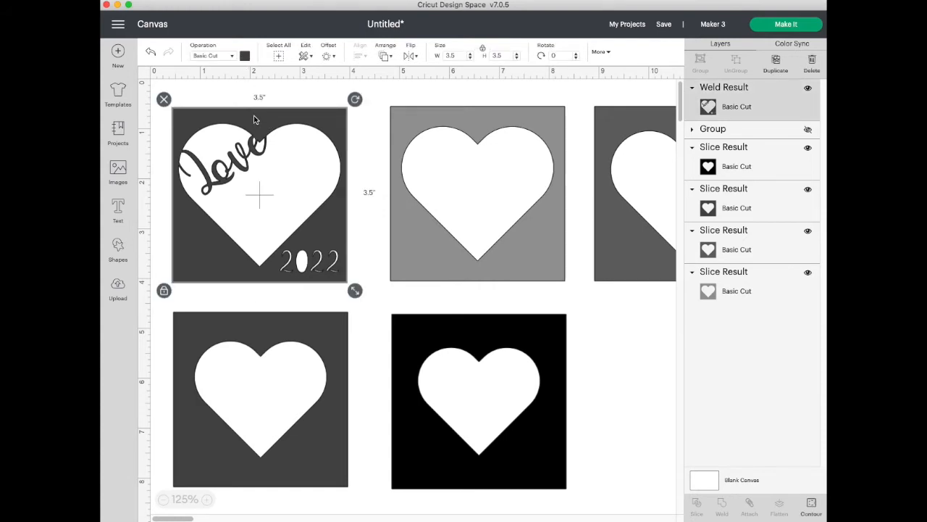
click(245, 56)
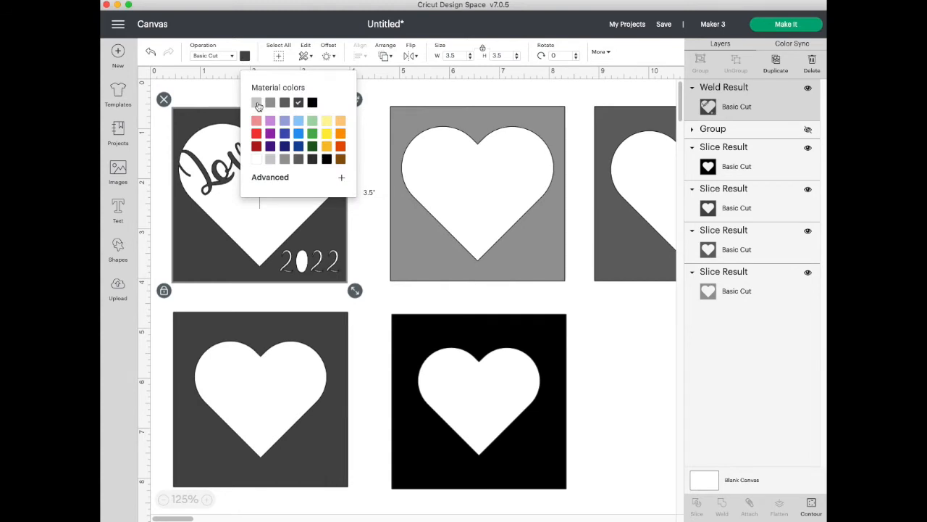
click(270, 160)
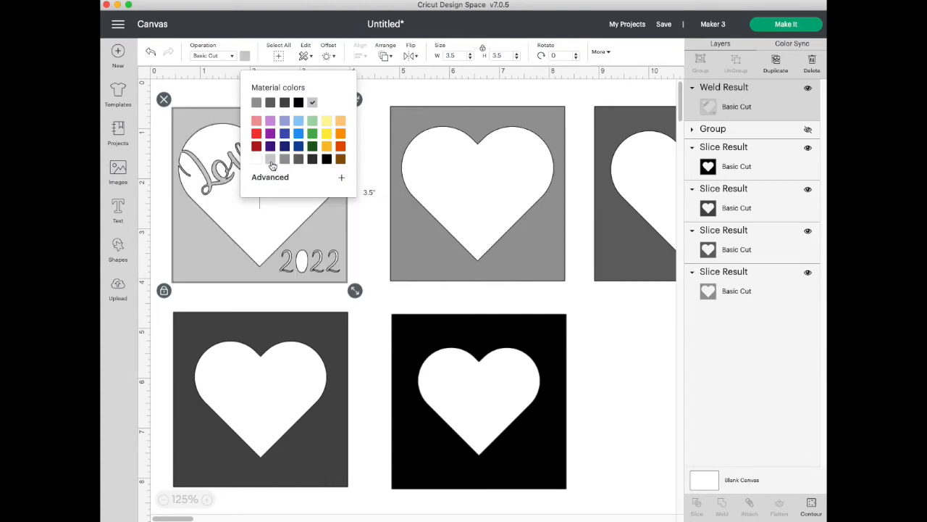
click(208, 87)
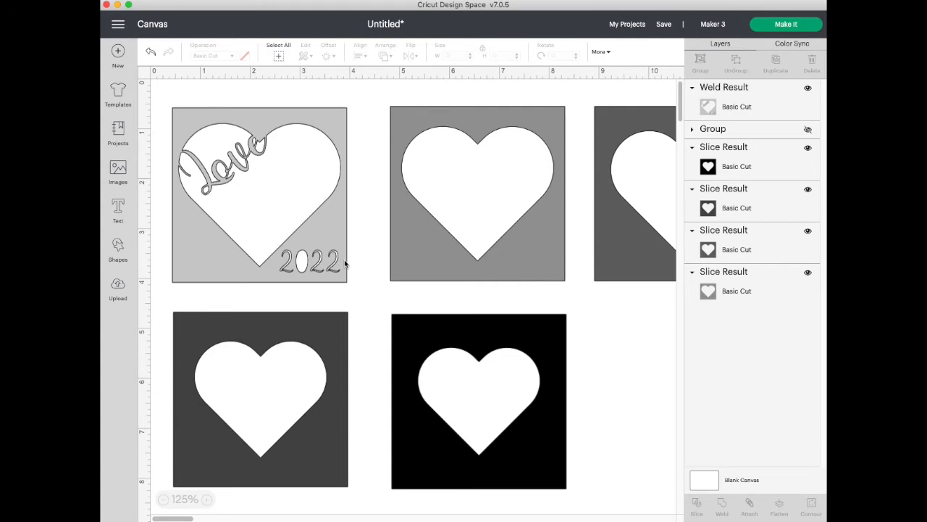
- Add the text "Forever", scaled to about 1.82 inches wide, inside the heart of the medium gray square
click(433, 234)
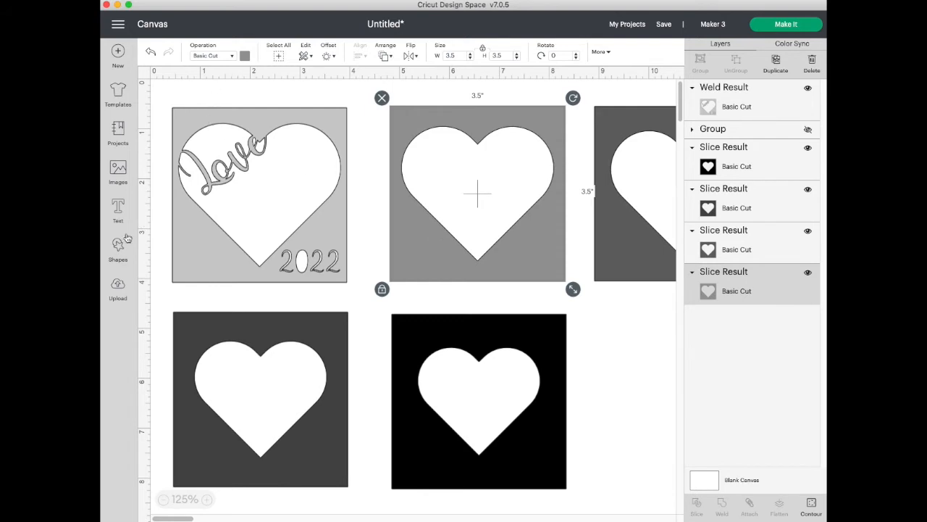
click(117, 209)
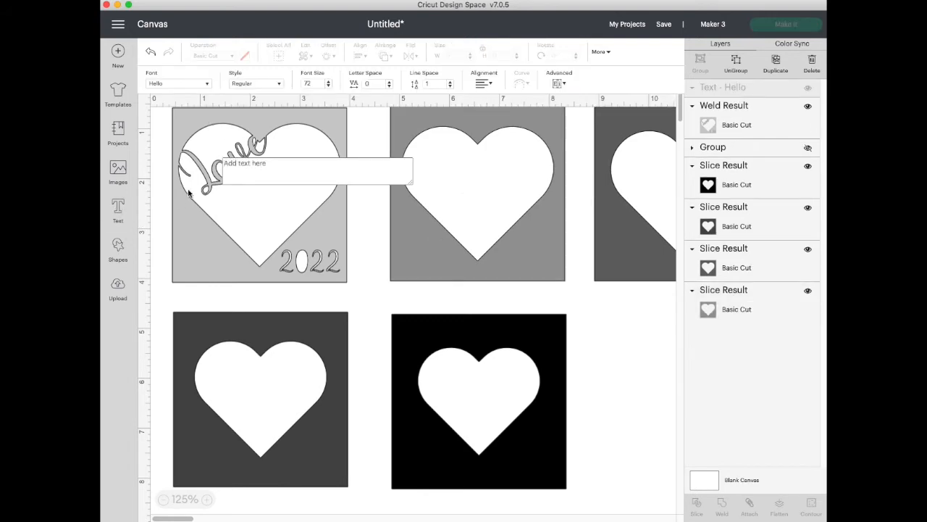
text(Forever)
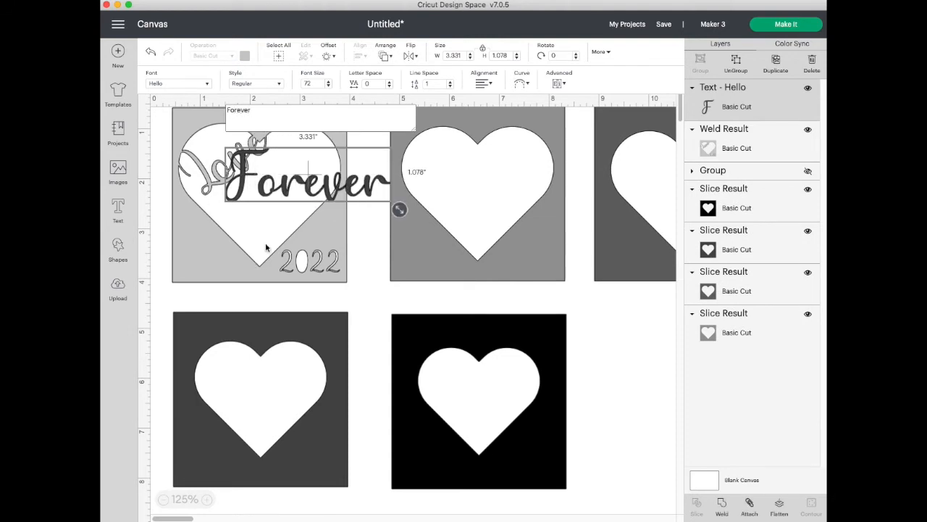
drag(282, 190, 479, 249)
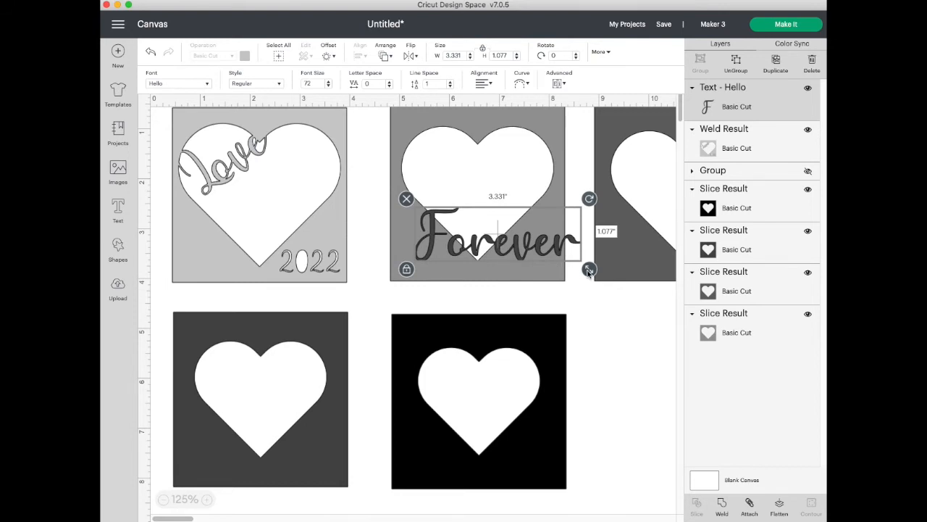
drag(589, 269, 512, 247)
drag(460, 223, 478, 194)
click(478, 232)
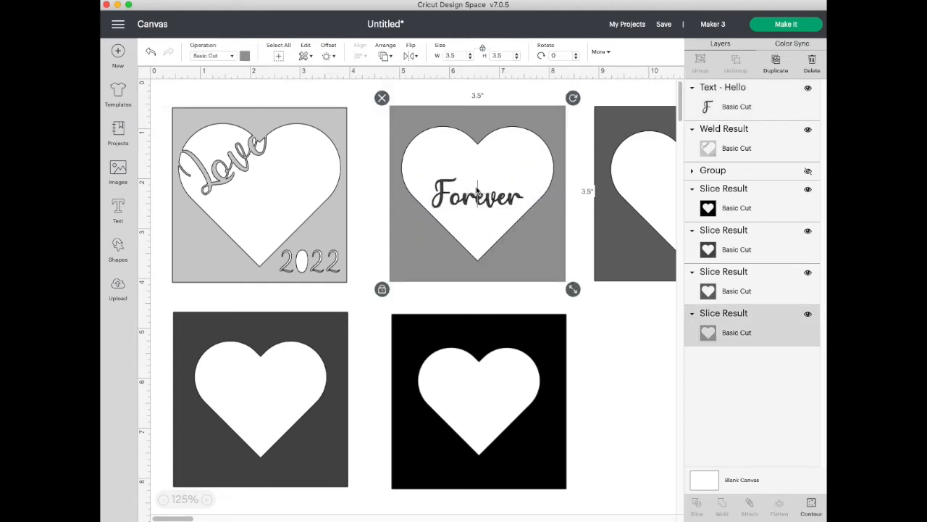
- Ungroup the word Forever into separate letters and move the F closer to the o
click(468, 200)
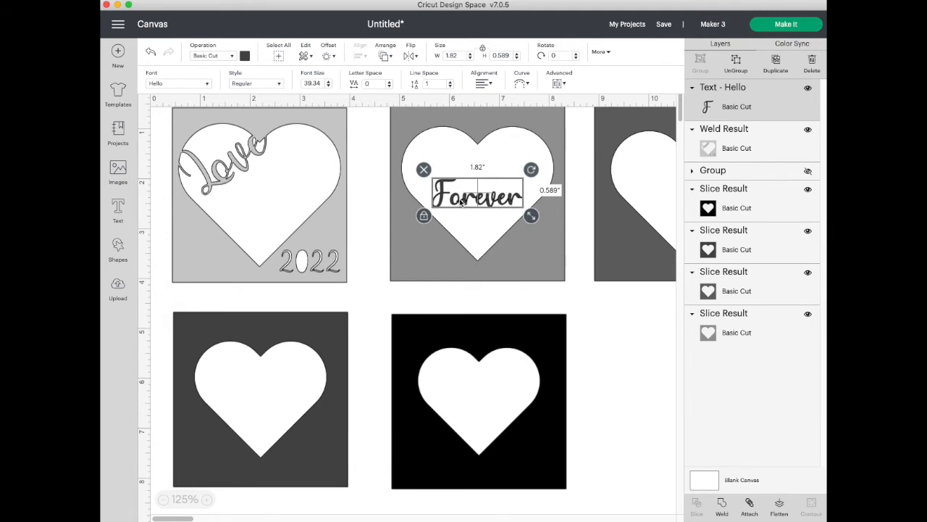
click(561, 84)
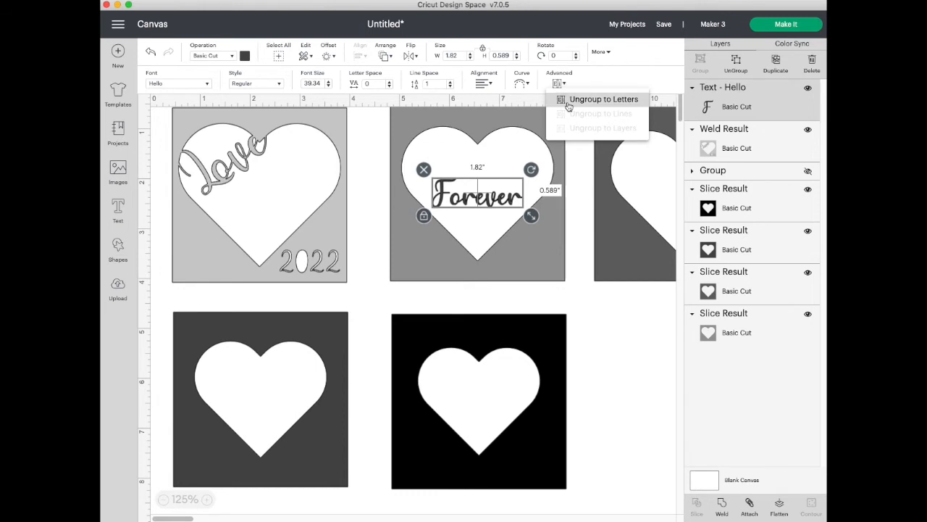
click(568, 99)
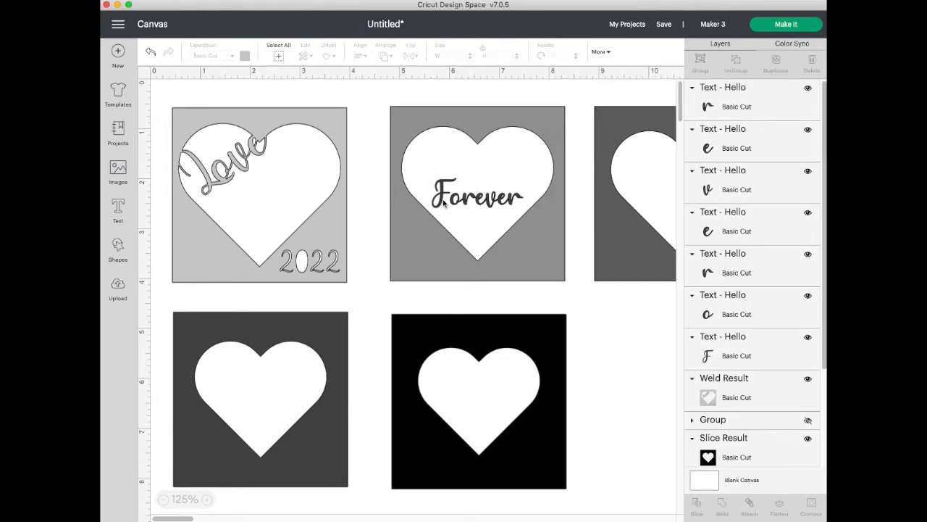
click(445, 202)
drag(444, 200, 449, 204)
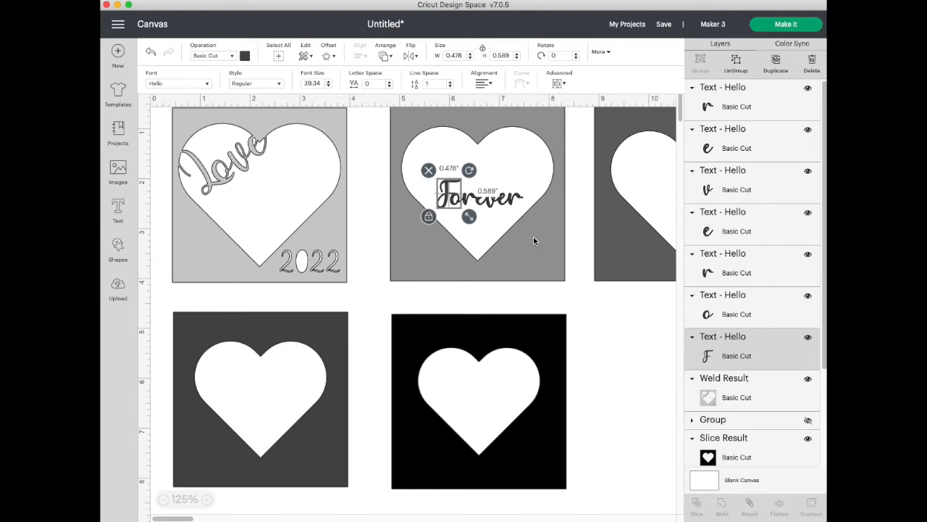
- Weld all seven letters of Forever into a single shape
shift+click(765, 313)
shift+click(760, 272)
shift+click(758, 232)
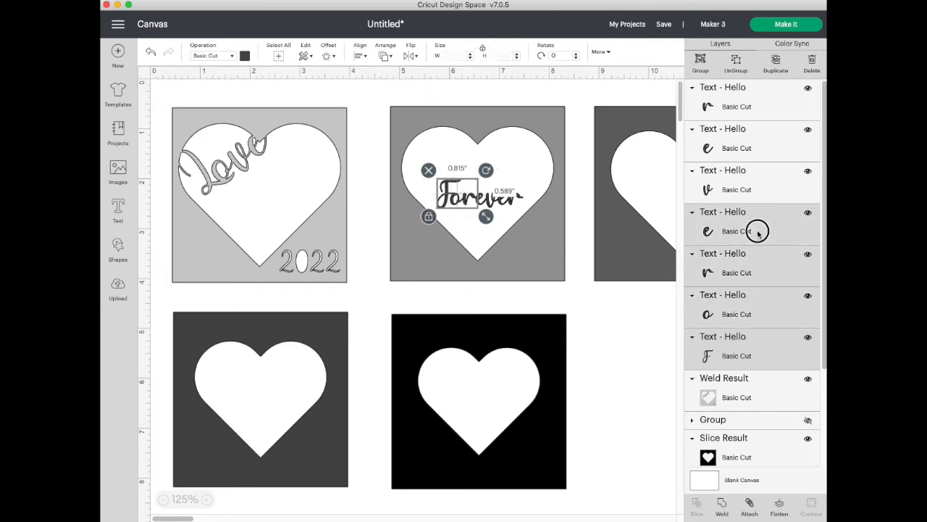
shift+click(758, 188)
shift+click(748, 148)
shift+click(748, 106)
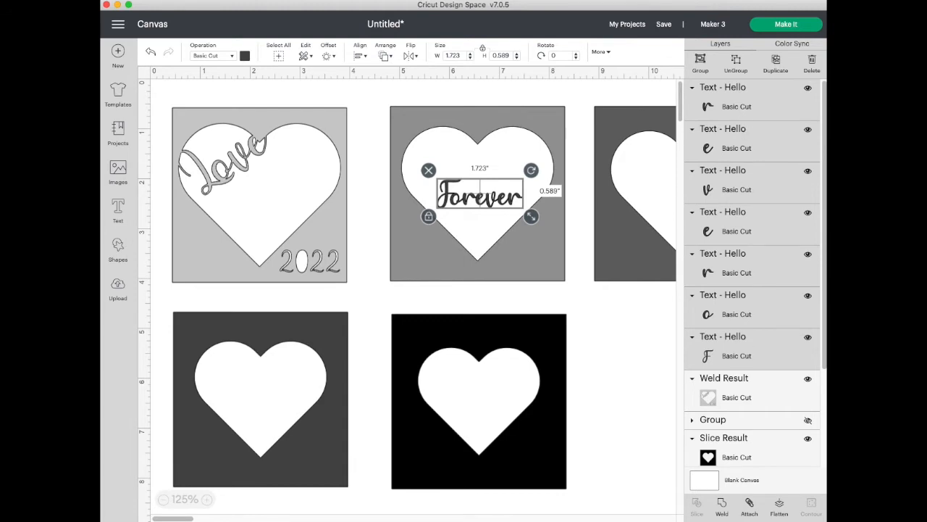
click(723, 510)
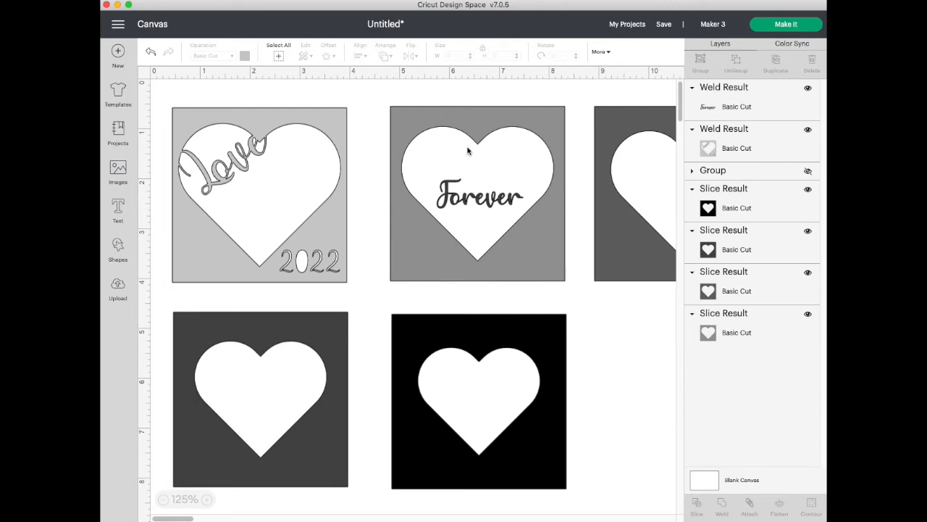
- Lower the word Forever until its ends overlap the heart cutout's slanted edges, and weld it to the medium gray square
drag(464, 204, 465, 224)
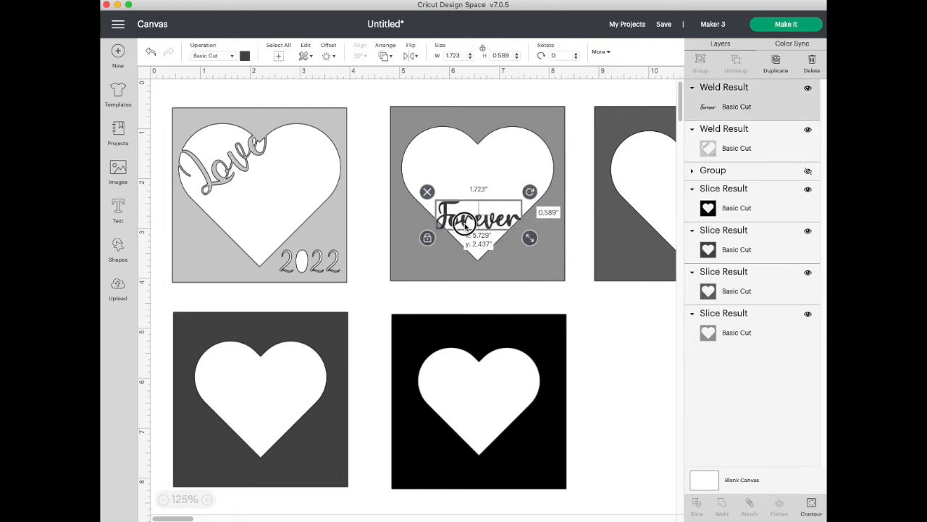
drag(464, 224, 461, 227)
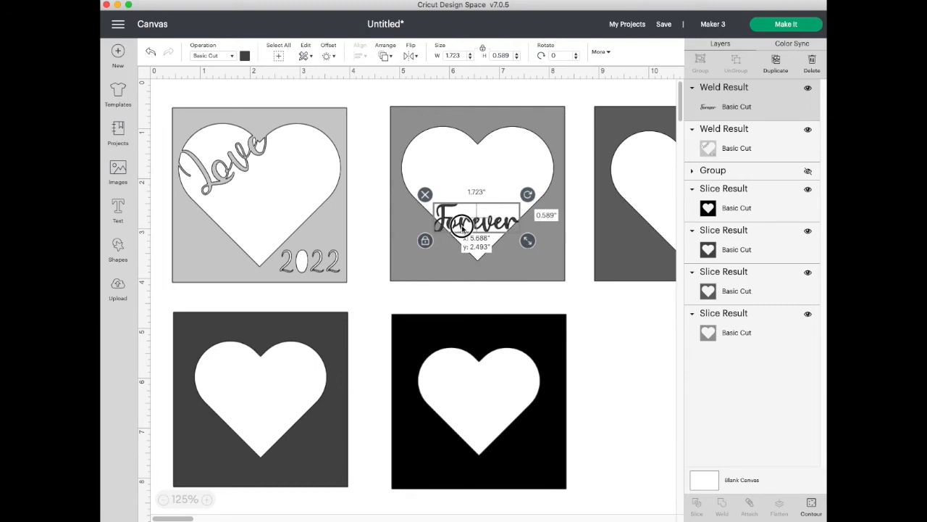
drag(461, 227, 462, 227)
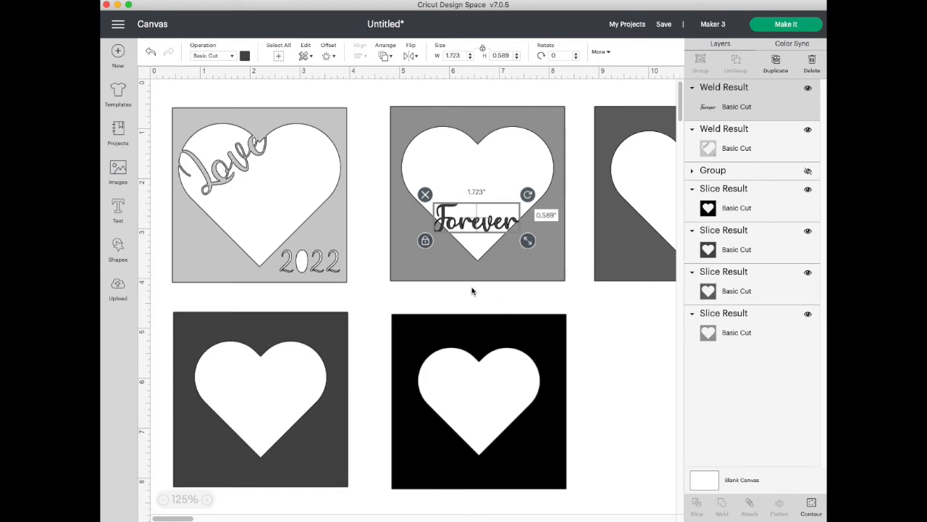
click(417, 266)
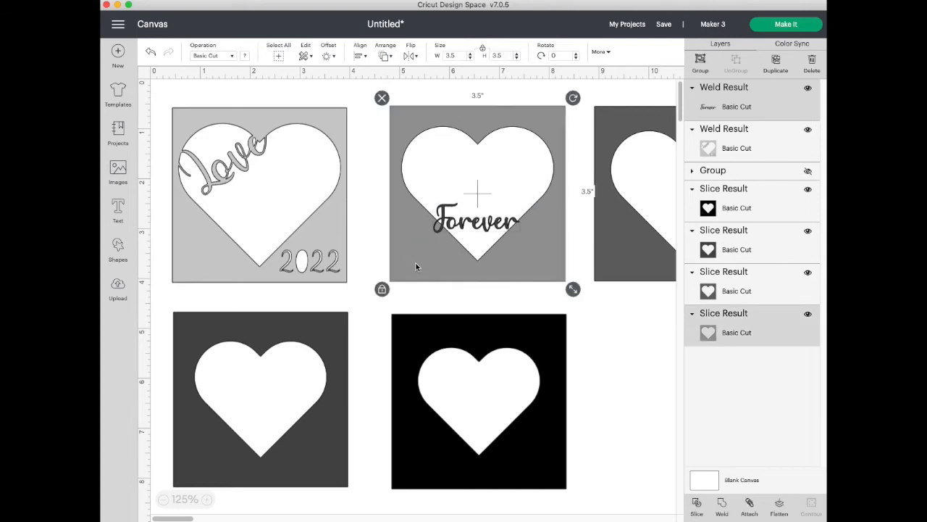
click(722, 506)
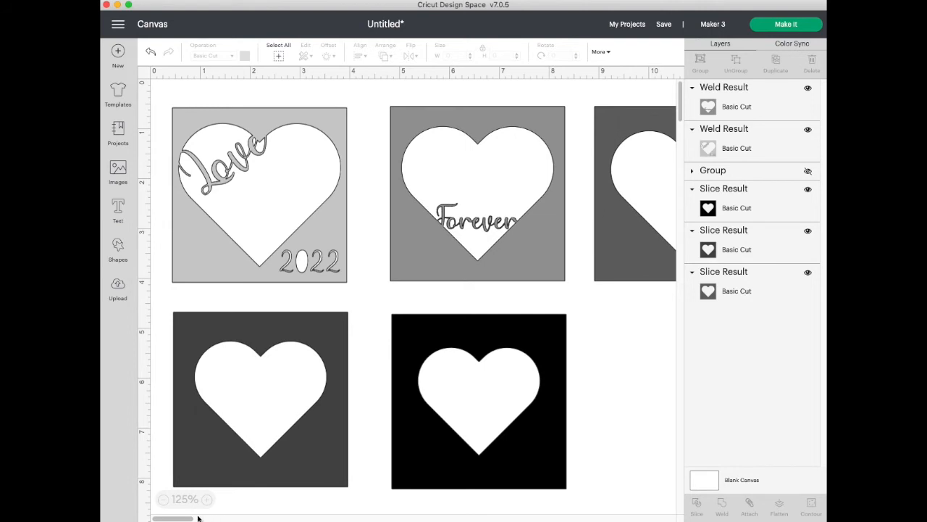
- Add a heart shape, shrunk to about 0.367 inches wide, touching the upper right curve of the third square's heart cutout
drag(194, 518, 165, 518)
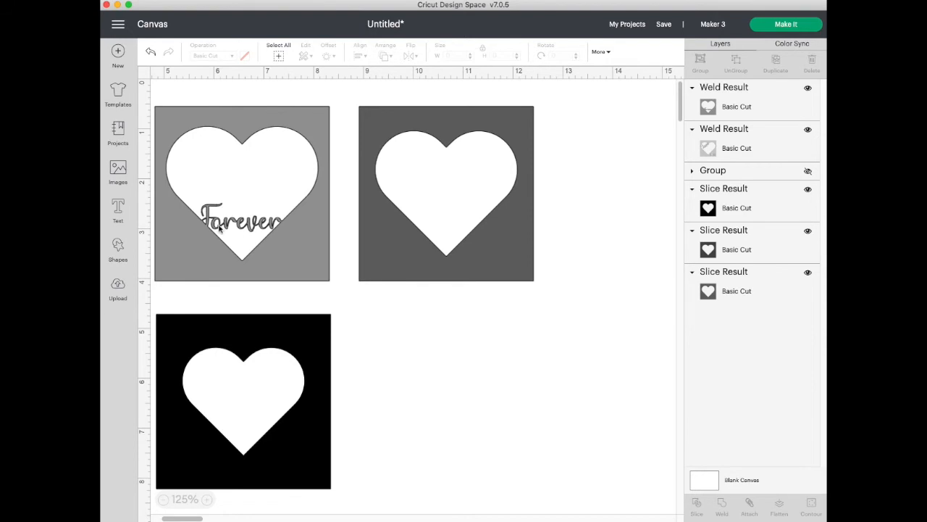
click(119, 244)
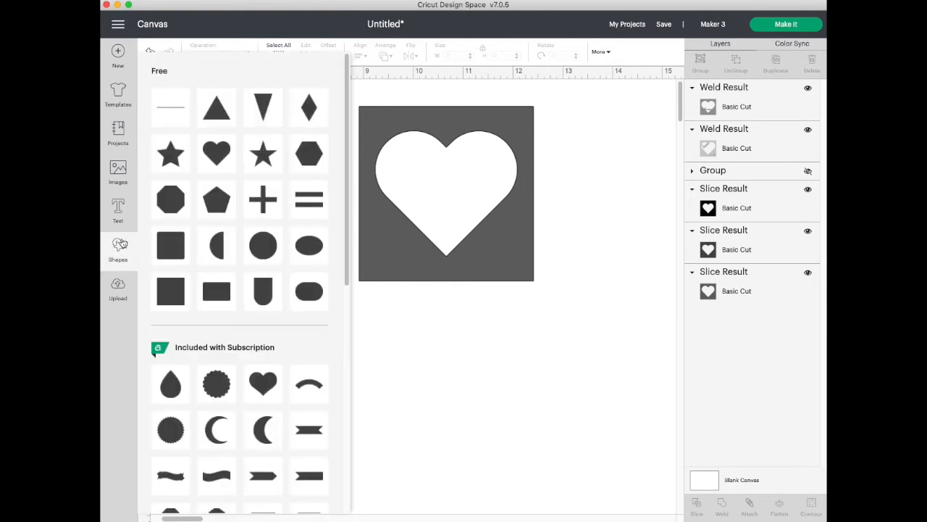
click(216, 153)
drag(249, 194, 494, 147)
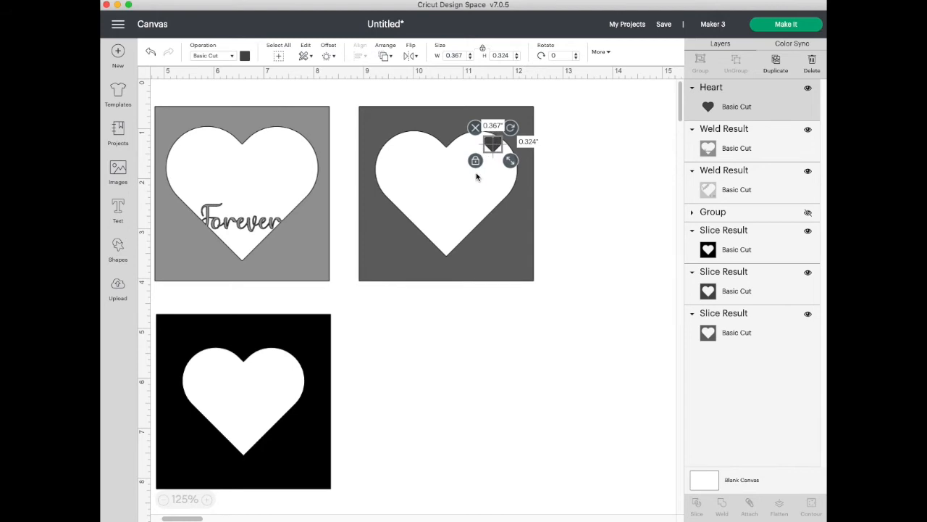
click(477, 176)
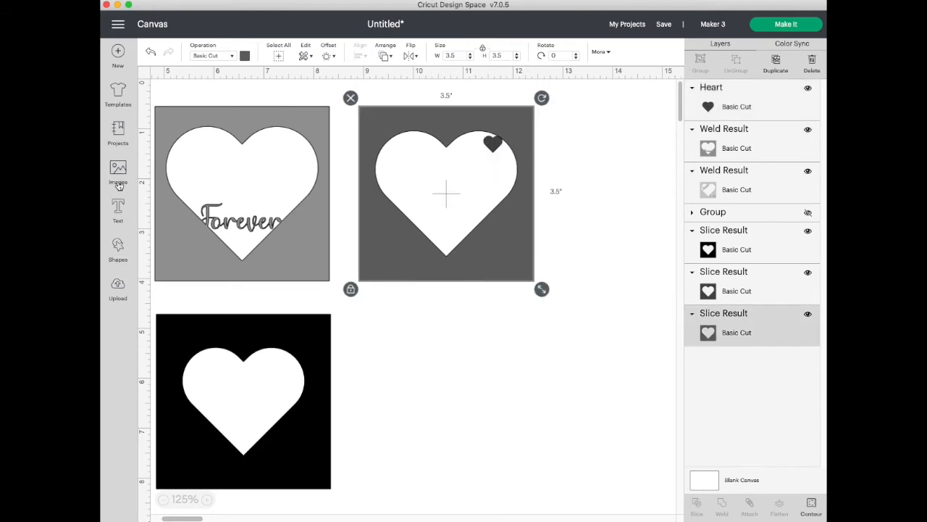
- Add a seven-pointed star about 0.416 inches wide beside the small heart, overlapping the cutout's edge near the center notch
click(118, 245)
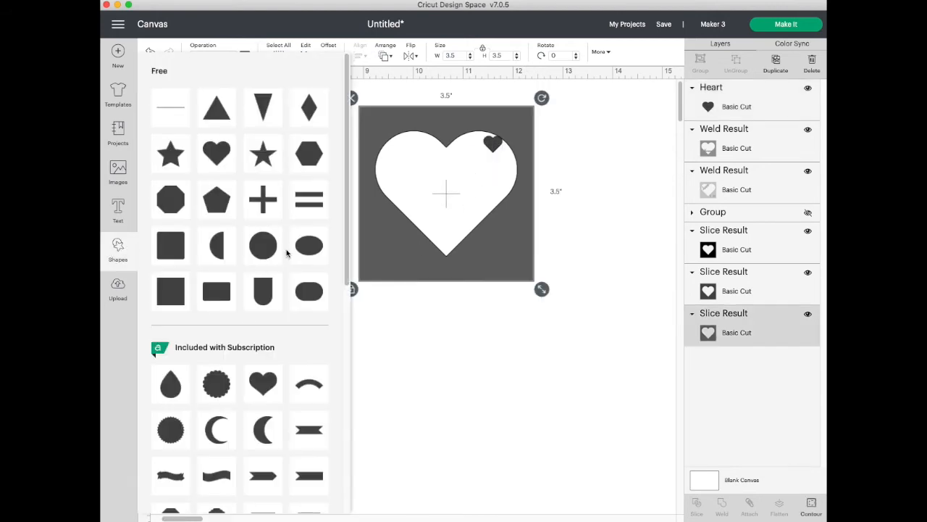
drag(347, 226, 344, 364)
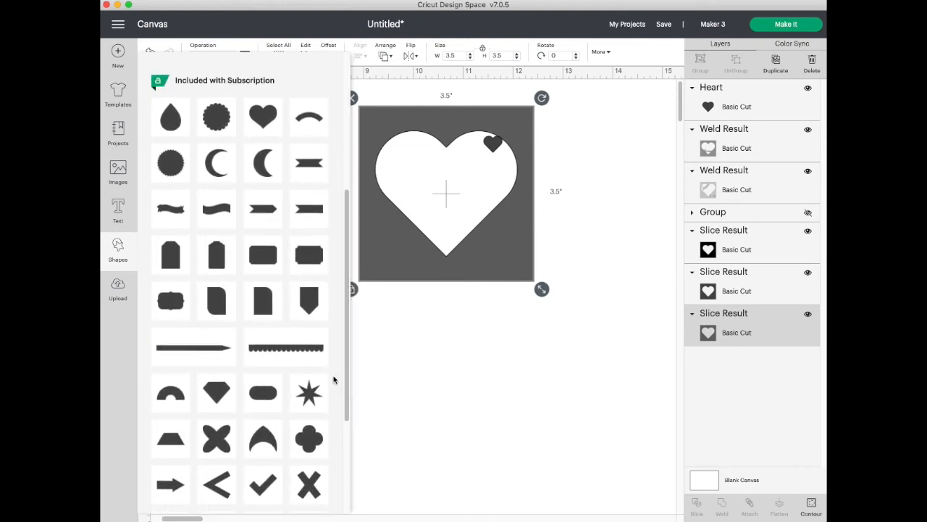
click(311, 395)
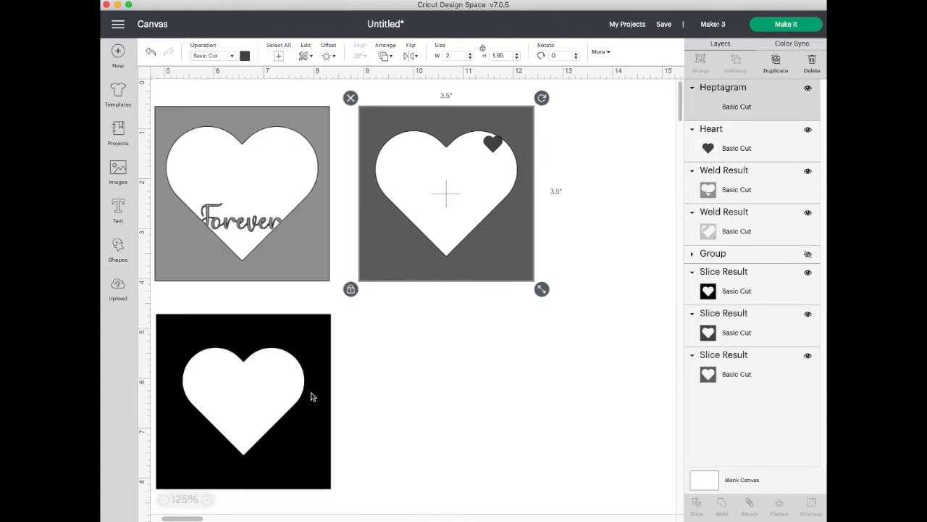
drag(247, 187, 399, 333)
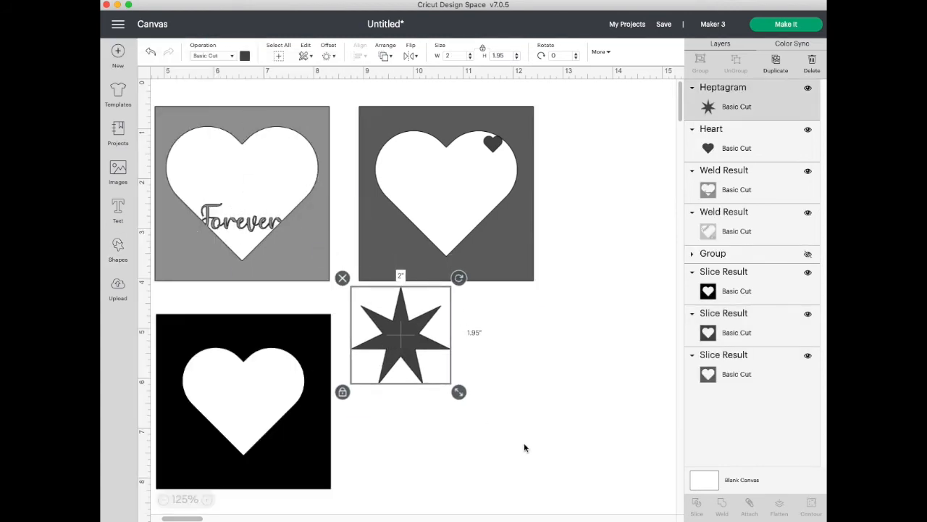
drag(457, 389, 430, 188)
drag(459, 193, 465, 150)
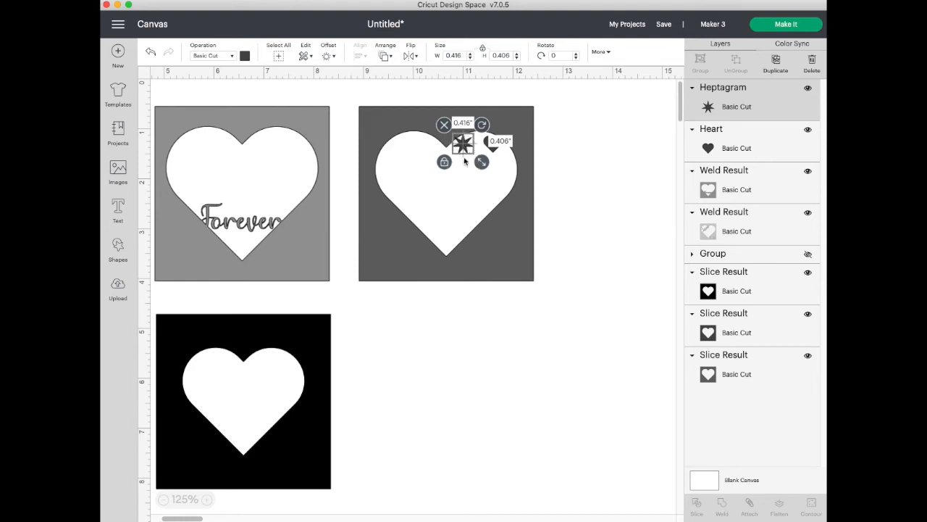
- Duplicate the star onto the cutout's right edge below the small heart, and nudge the heart and first star against the curve
click(776, 64)
drag(476, 160, 507, 165)
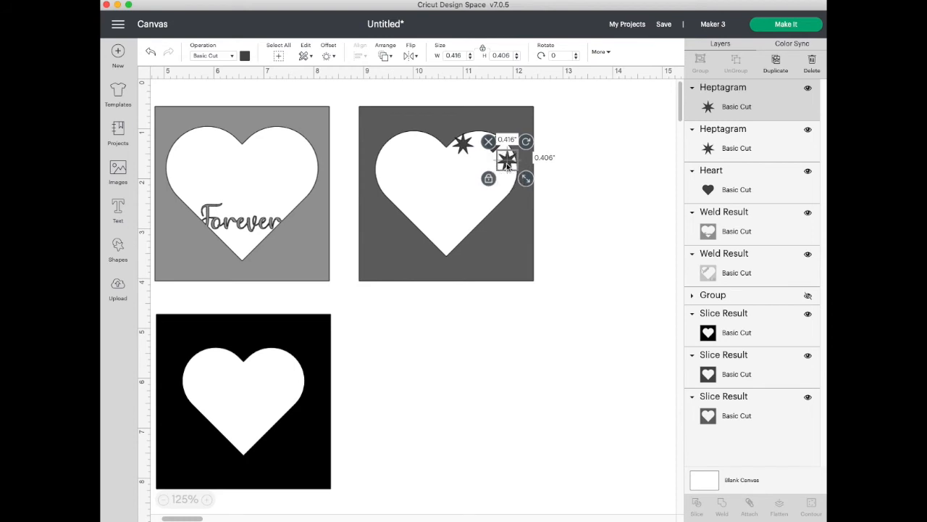
click(590, 401)
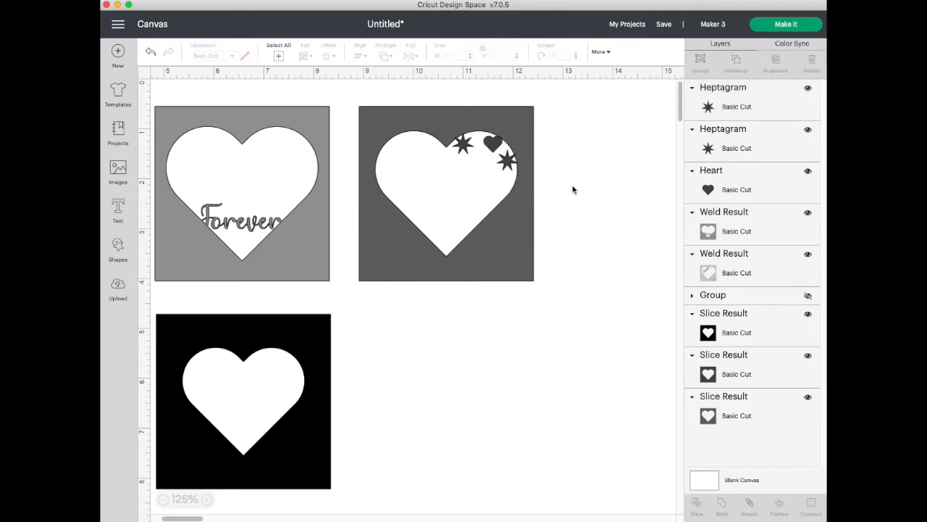
drag(575, 193, 602, 165)
click(493, 147)
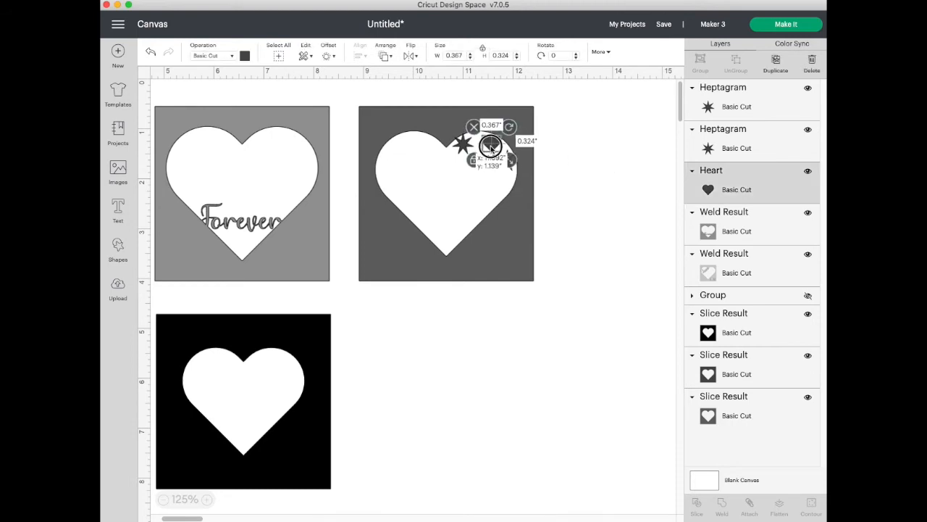
click(628, 161)
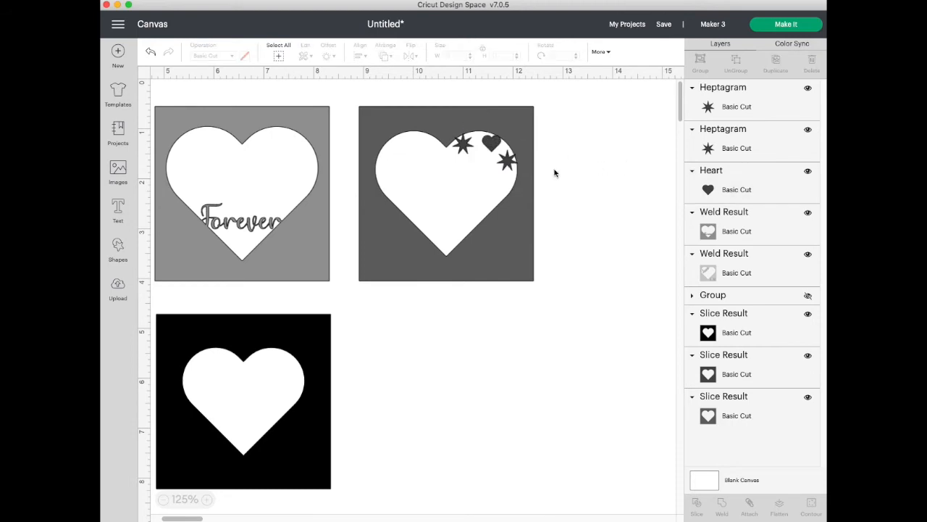
click(467, 153)
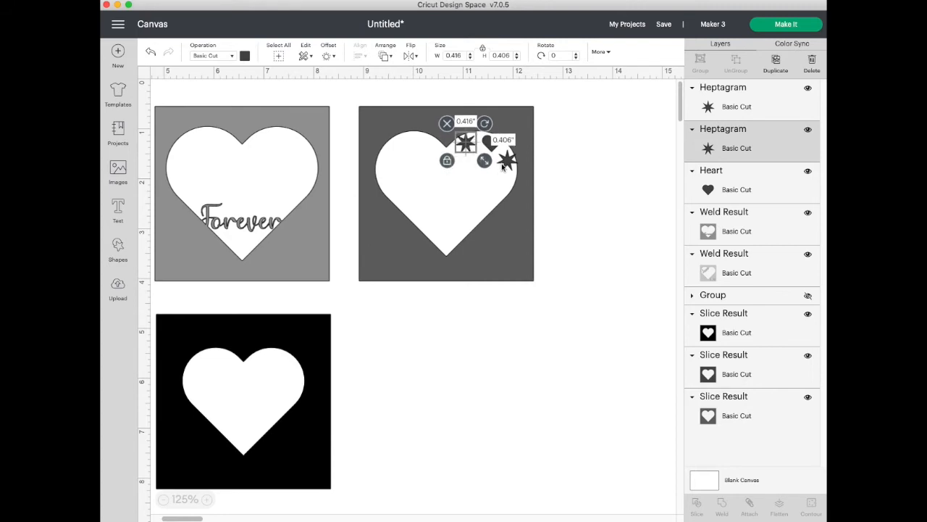
click(574, 187)
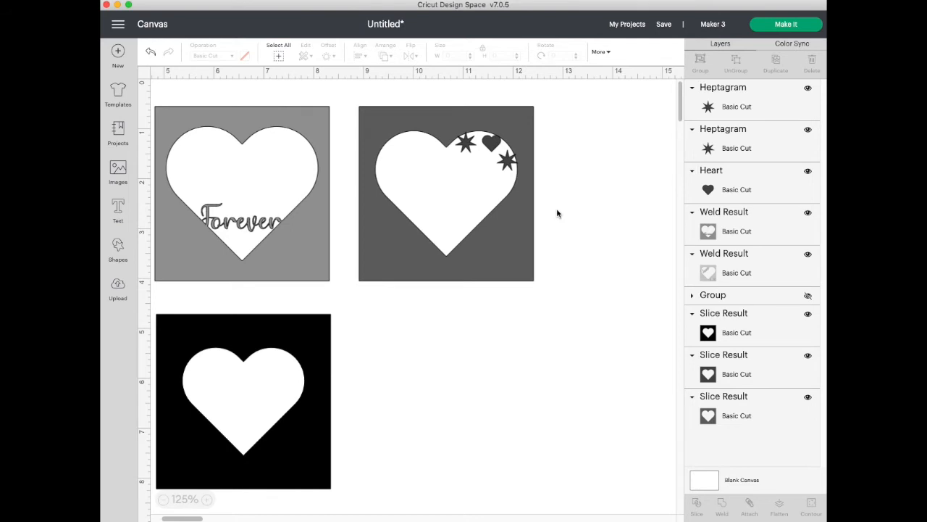
- Weld both stars and the small heart to the third square
drag(557, 209, 430, 98)
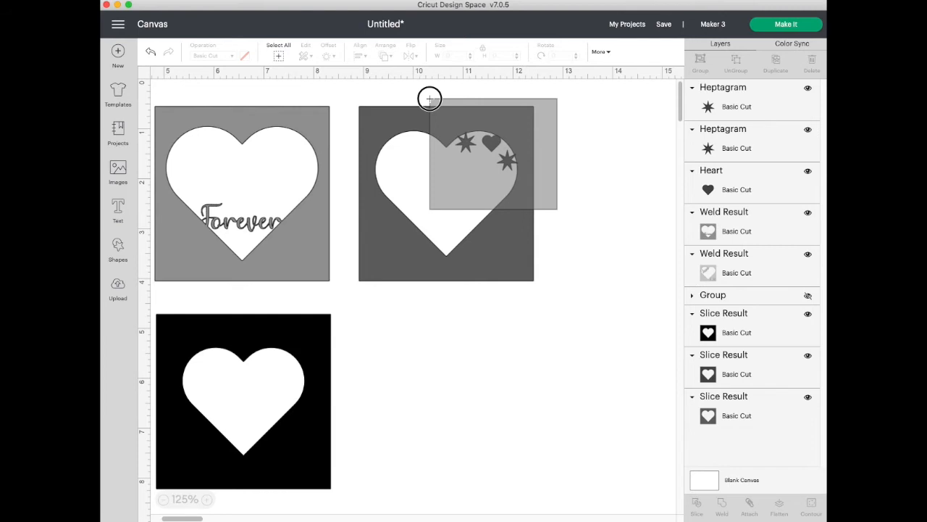
drag(429, 99, 429, 101)
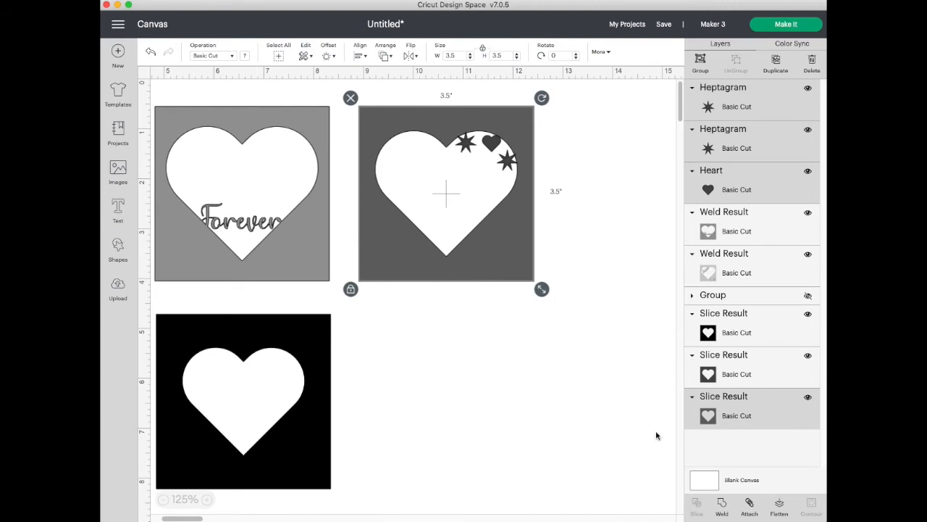
click(722, 505)
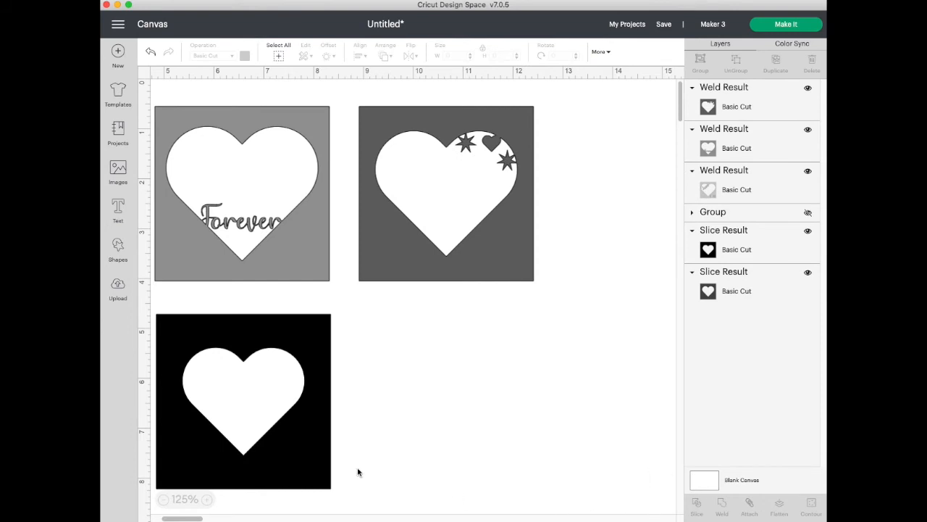
- Search the image library for "couple" and add the black silhouette of a couple seated at a table to the canvas
drag(195, 519, 155, 515)
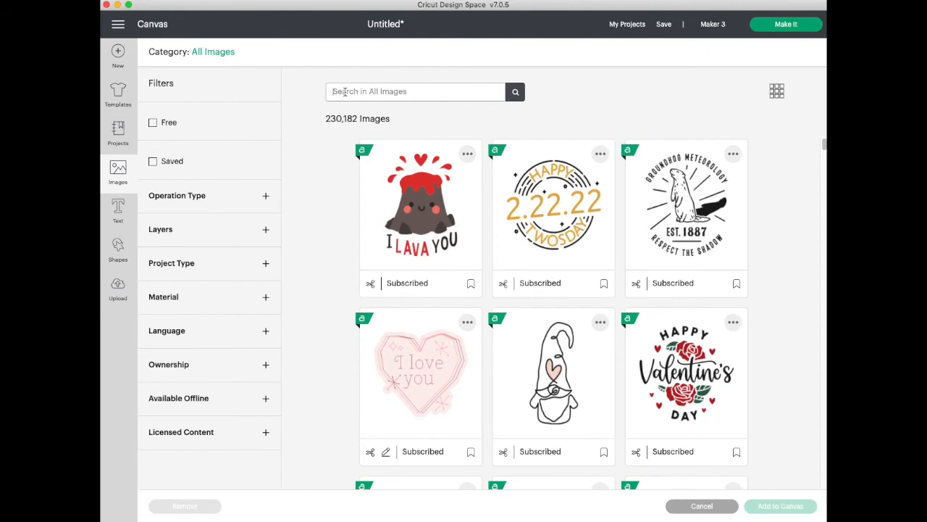
click(345, 91)
text(couple)
click(516, 93)
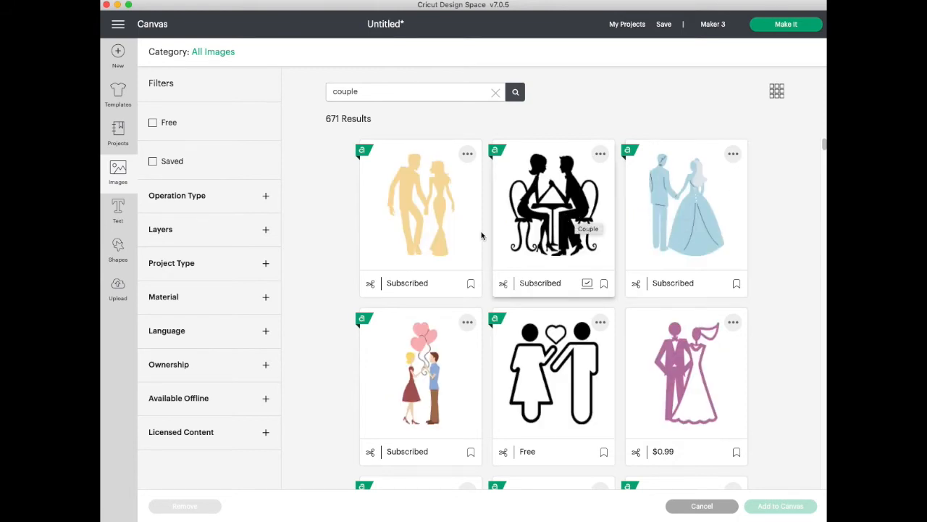
click(549, 217)
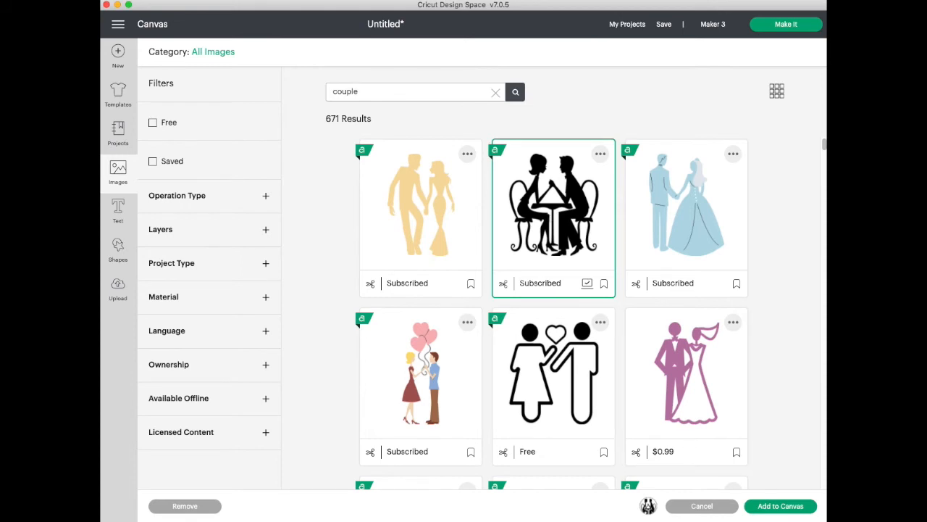
click(781, 505)
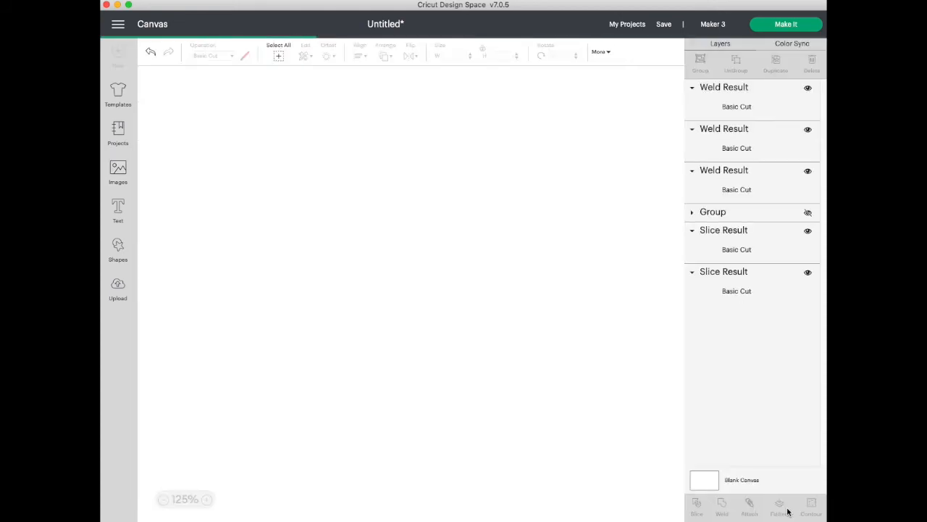
- Place the couple silhouette in the empty space beside the black square, below the square with the stars
drag(279, 223, 643, 429)
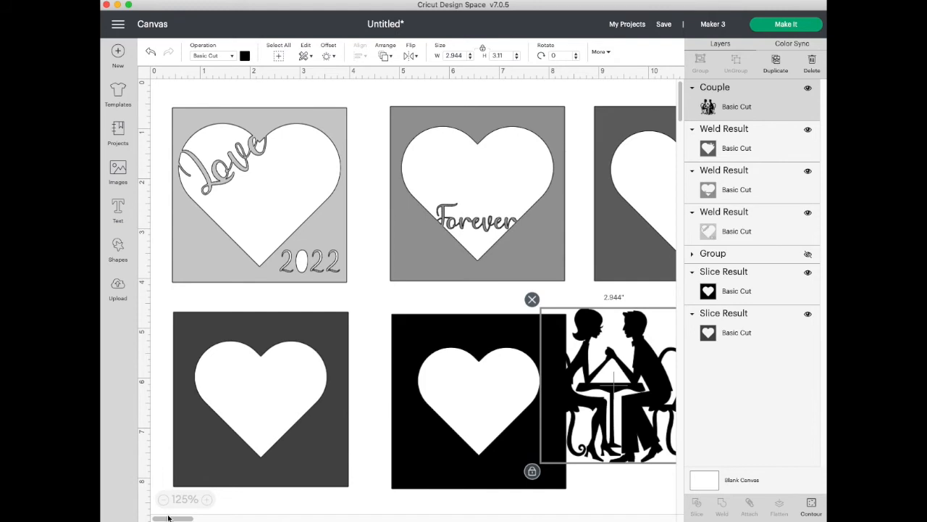
drag(170, 519, 178, 517)
drag(362, 417, 433, 420)
click(596, 401)
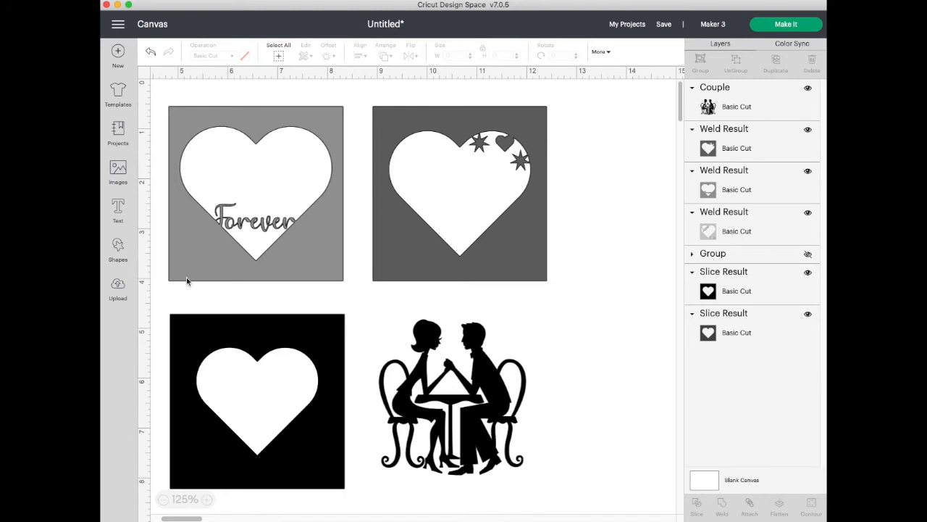
- Add a scalloped circle and shrink it to cover the seated woman's hair as an afro
click(119, 246)
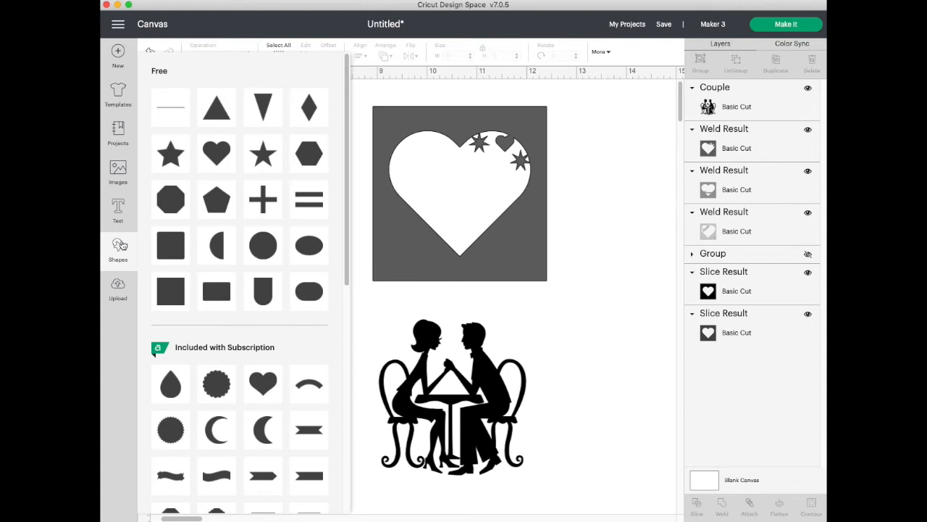
click(221, 391)
drag(221, 116, 440, 343)
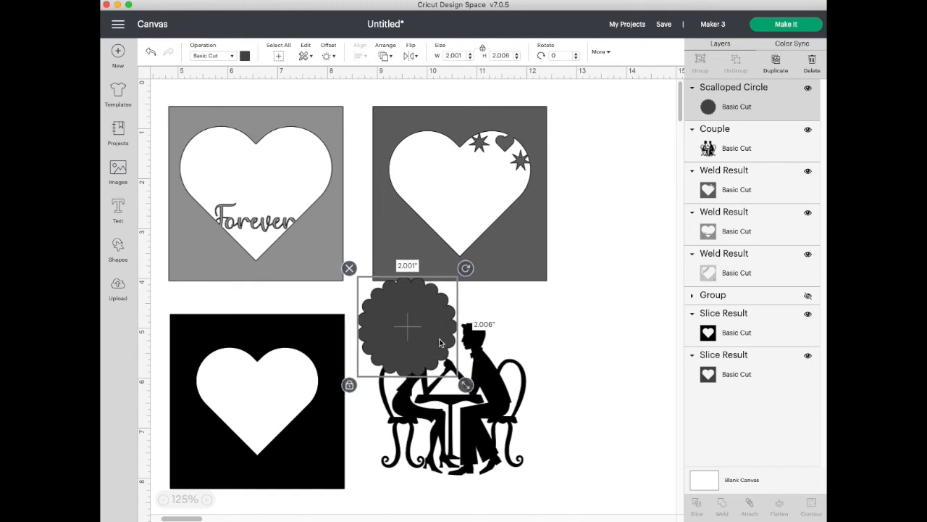
drag(466, 385, 425, 344)
click(525, 337)
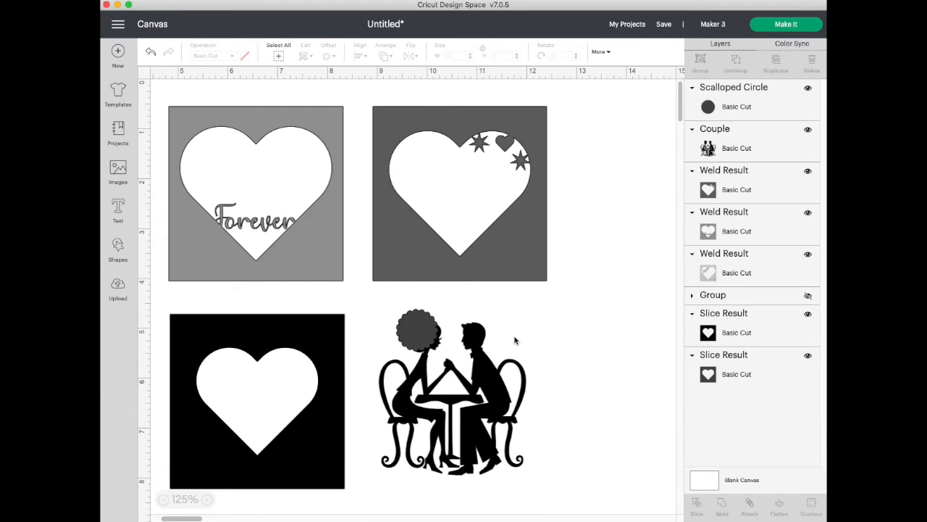
- Search the image library for "fedora" and add the dark blue fedora with the black band to the canvas
click(118, 169)
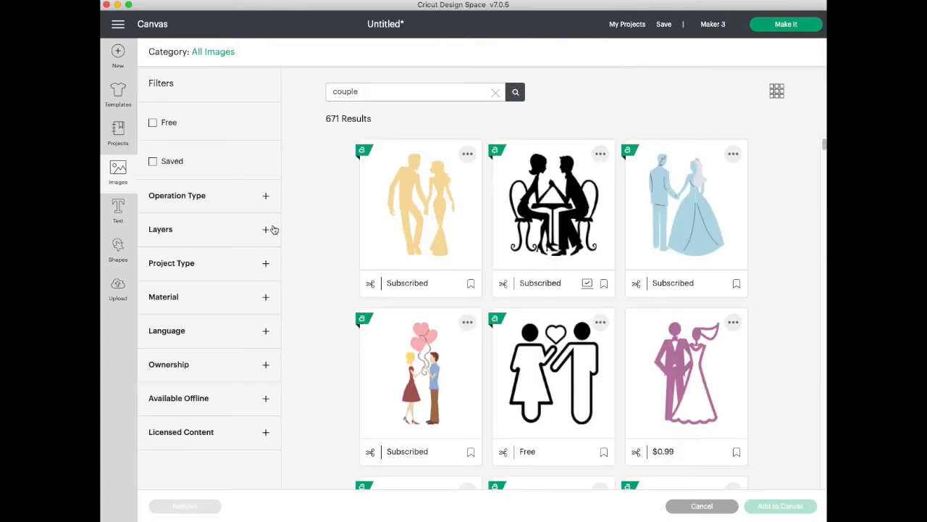
click(496, 92)
click(385, 91)
text(fe)
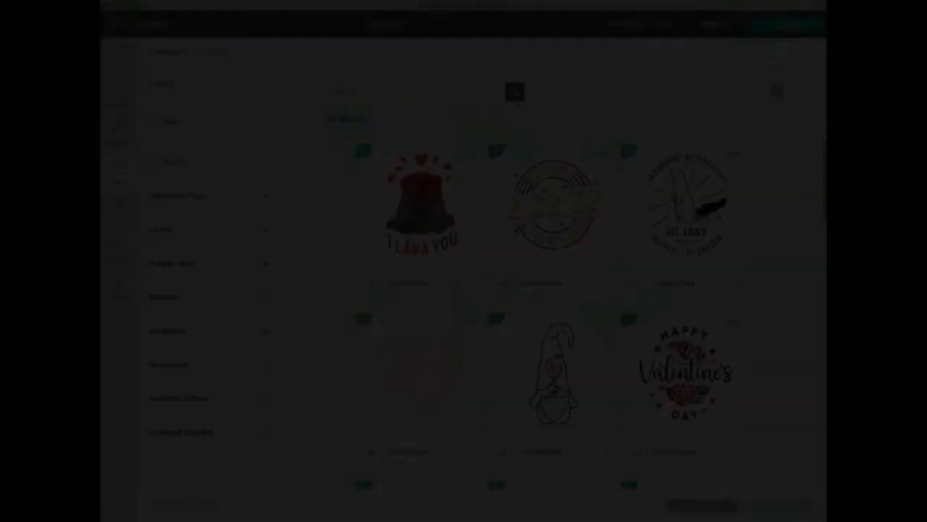
click(515, 93)
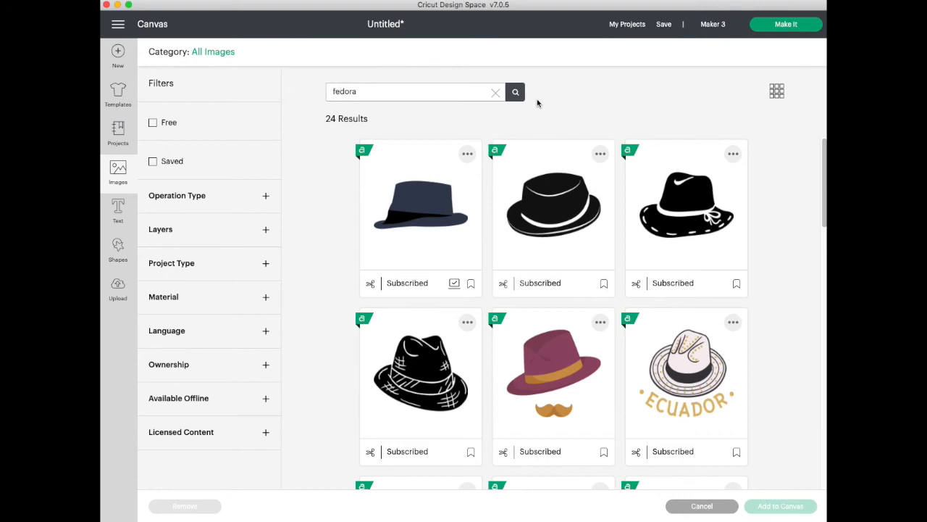
drag(824, 168, 816, 151)
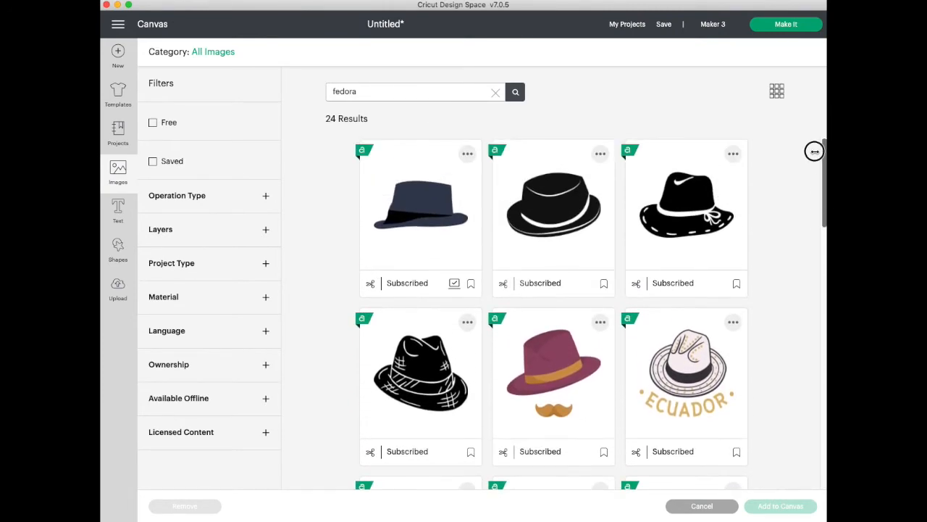
click(394, 223)
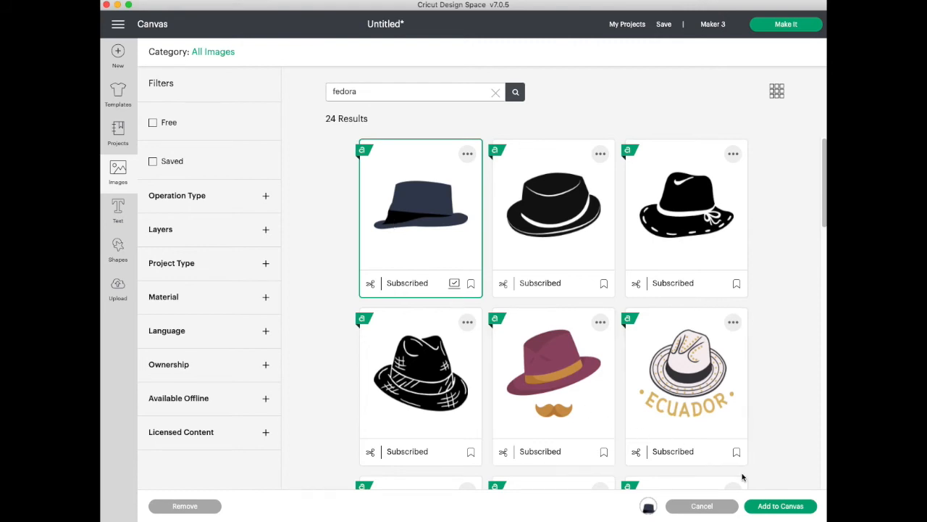
click(773, 507)
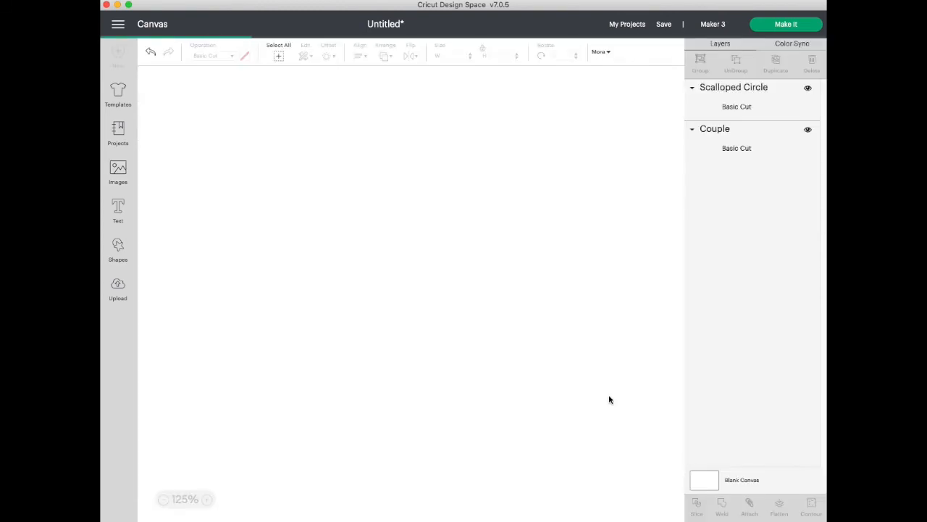
- Shrink the fedora to about 0.62 × 0.29 in and place it on the seated man's head
drag(397, 247, 473, 316)
drag(591, 338, 426, 262)
drag(357, 226, 515, 314)
drag(585, 352, 484, 325)
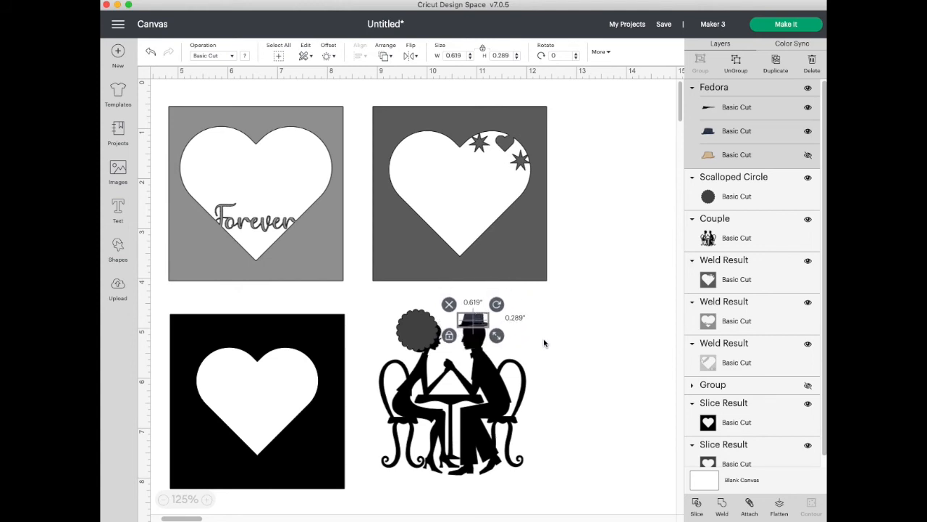
click(544, 343)
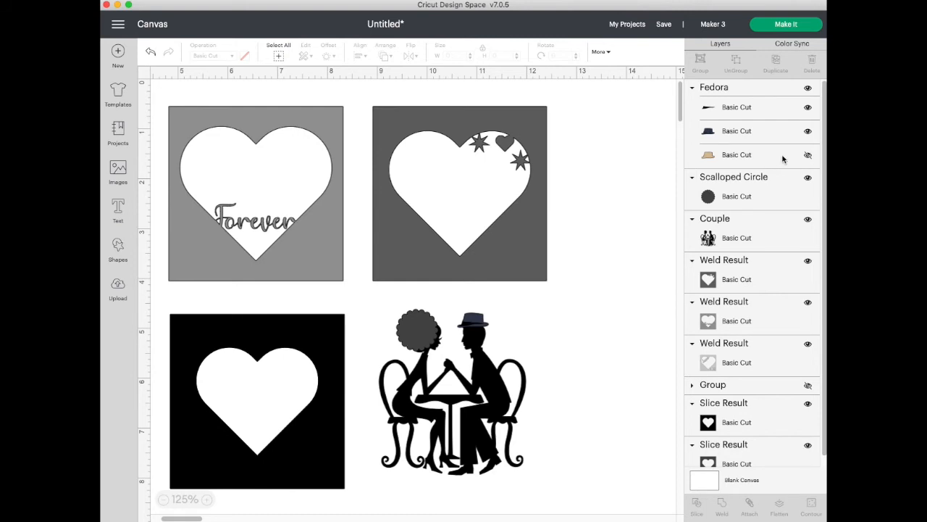
- Weld the afro circle, fedora and couple into one silhouette, and delete the leftover hidden tan fedora layer
click(754, 155)
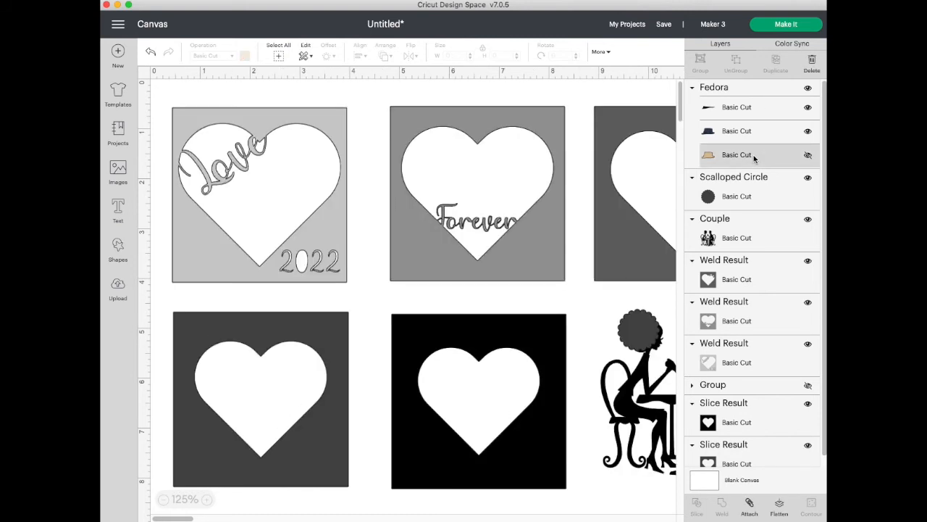
drag(183, 518, 171, 518)
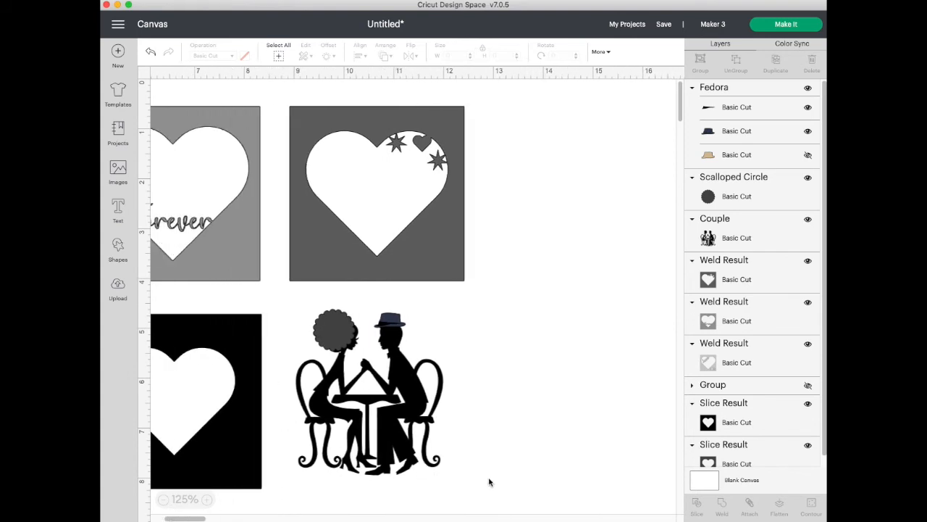
drag(509, 496, 297, 304)
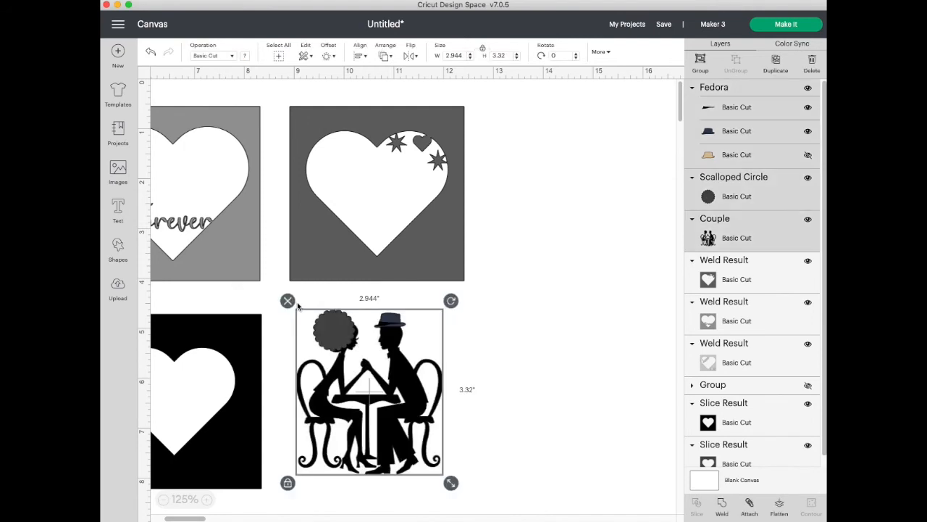
click(721, 505)
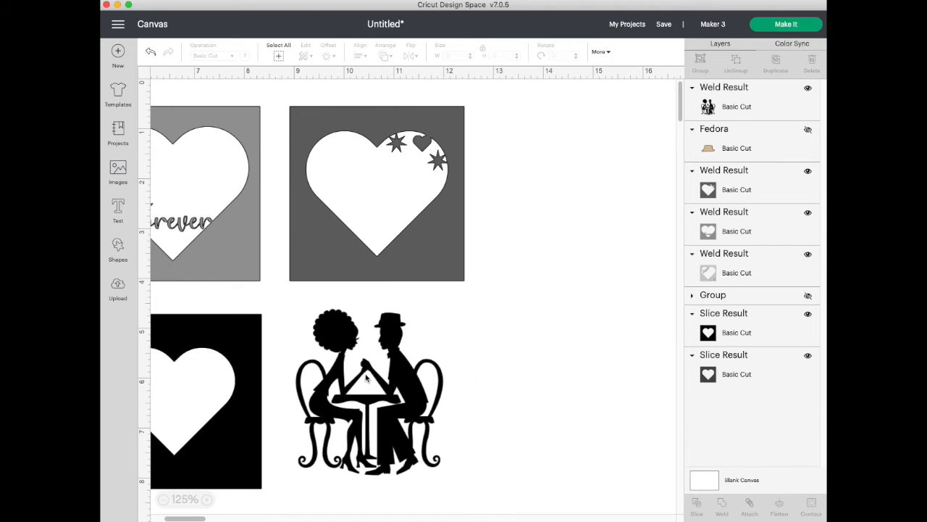
click(752, 145)
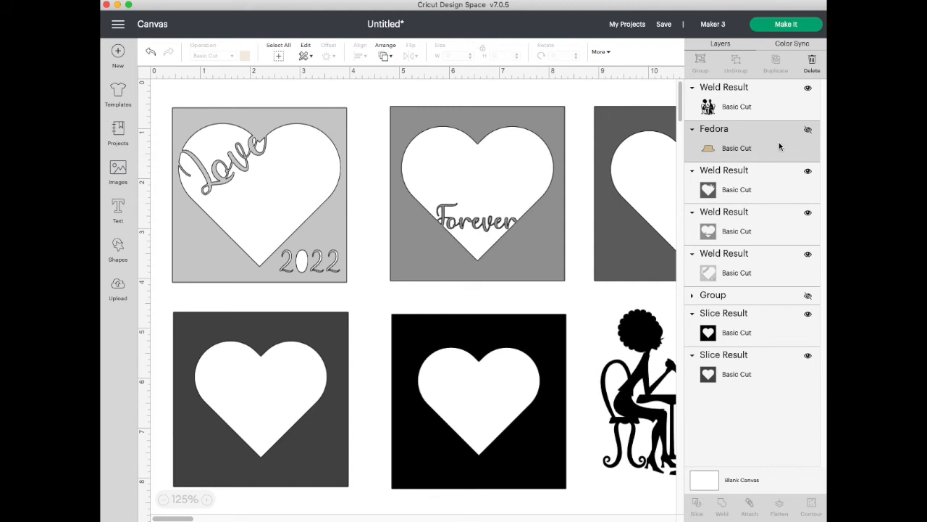
click(812, 63)
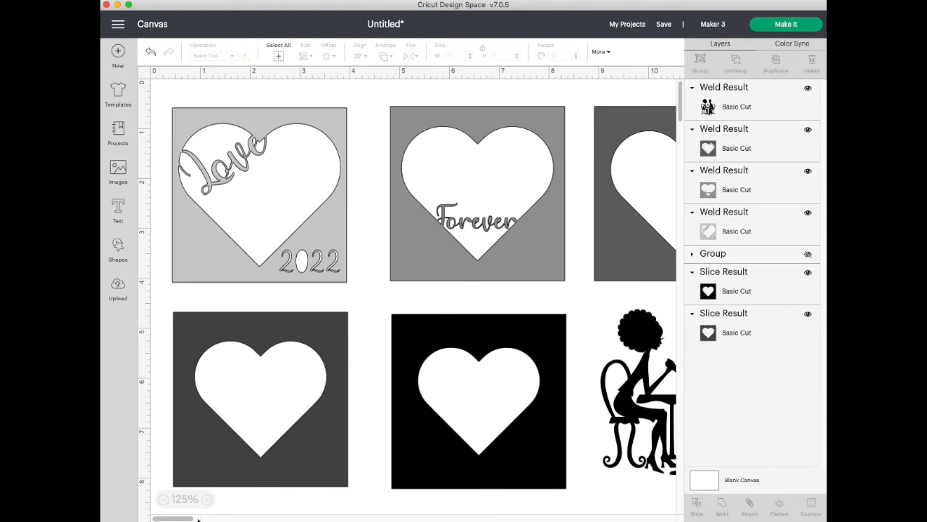
- Move the welded couple silhouette over the heart cutout of the dark grey fourth square
drag(188, 519, 157, 518)
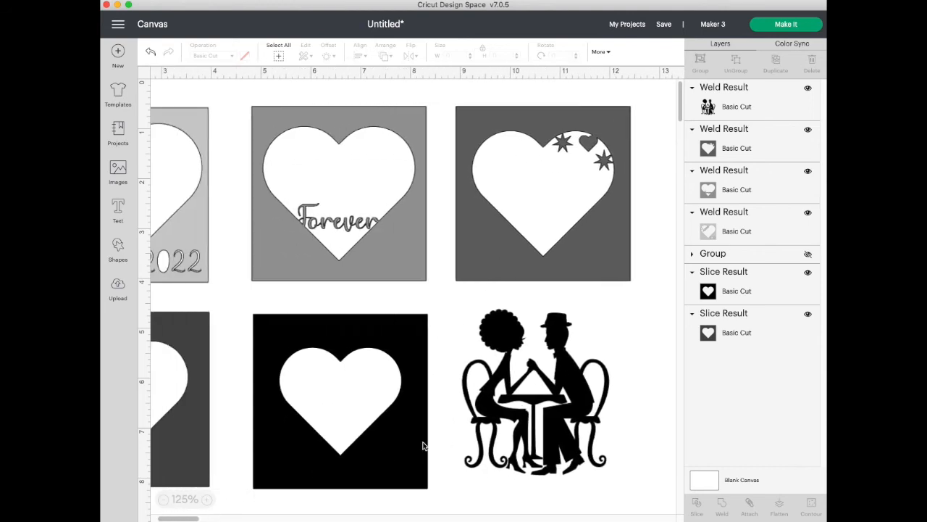
drag(502, 433, 317, 425)
drag(192, 518, 154, 518)
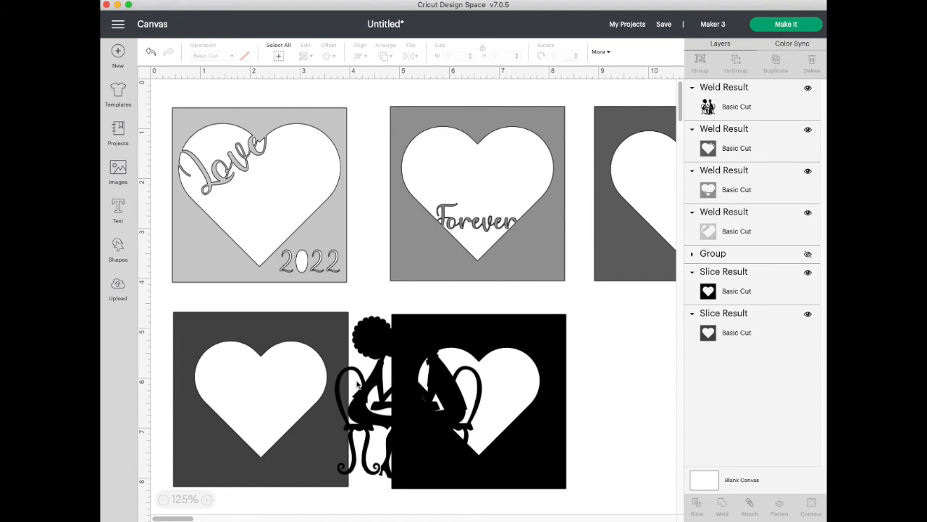
drag(378, 344, 238, 373)
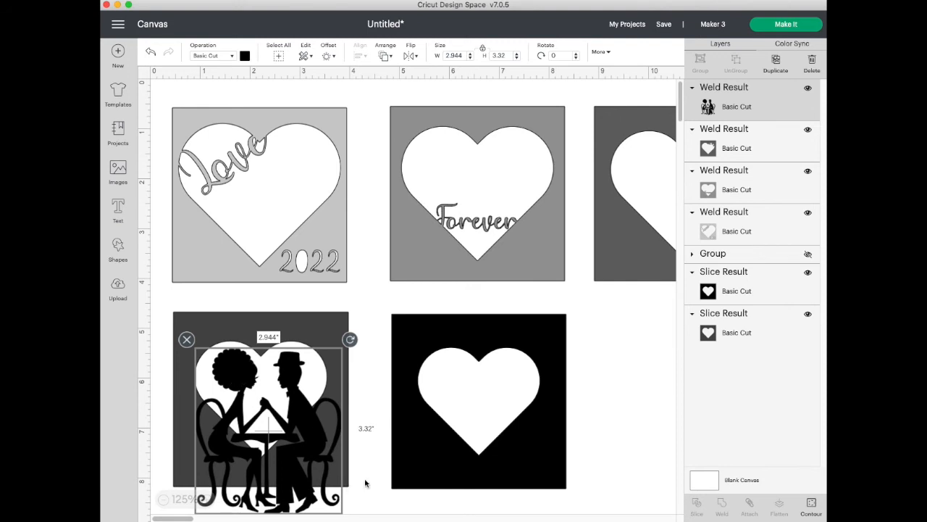
- Shrink the couple silhouette to about 2.25 × 2.54 in and center it over the fourth square's heart cutout
drag(680, 114, 679, 96)
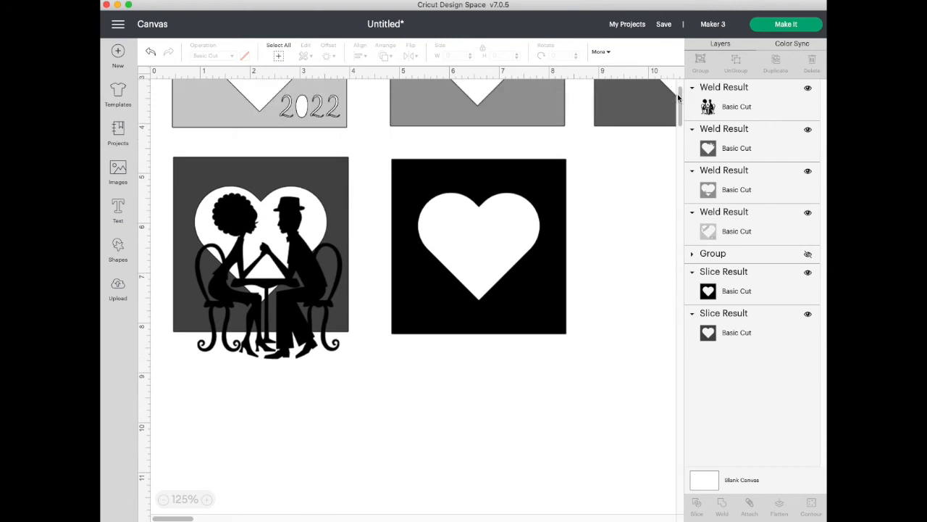
click(281, 346)
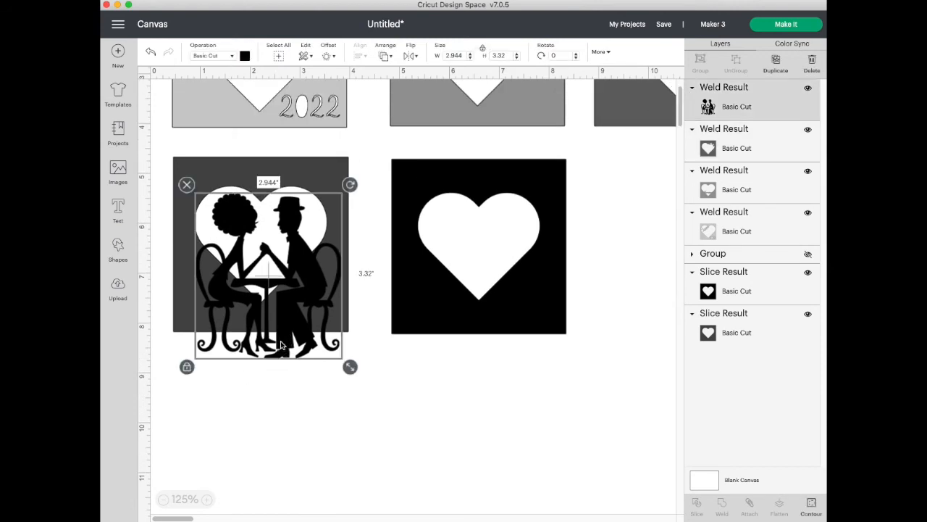
drag(350, 367, 315, 328)
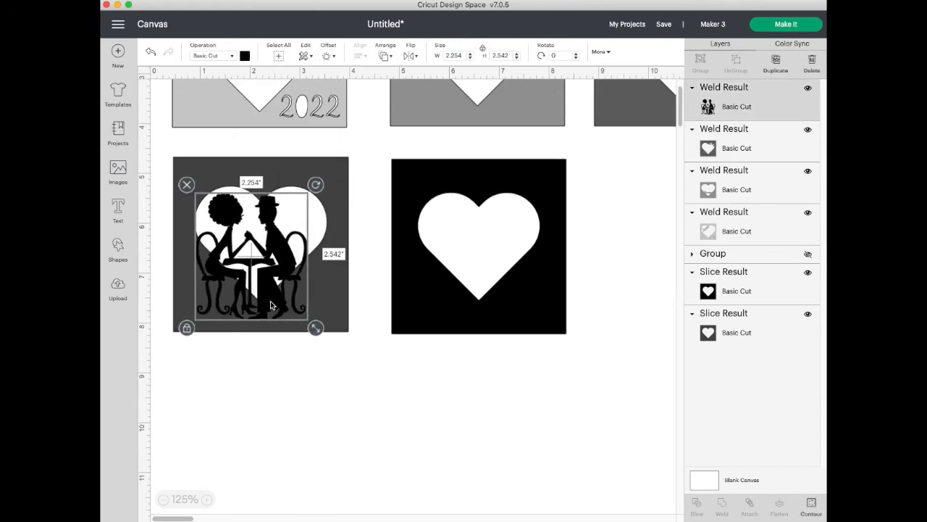
drag(265, 292, 276, 291)
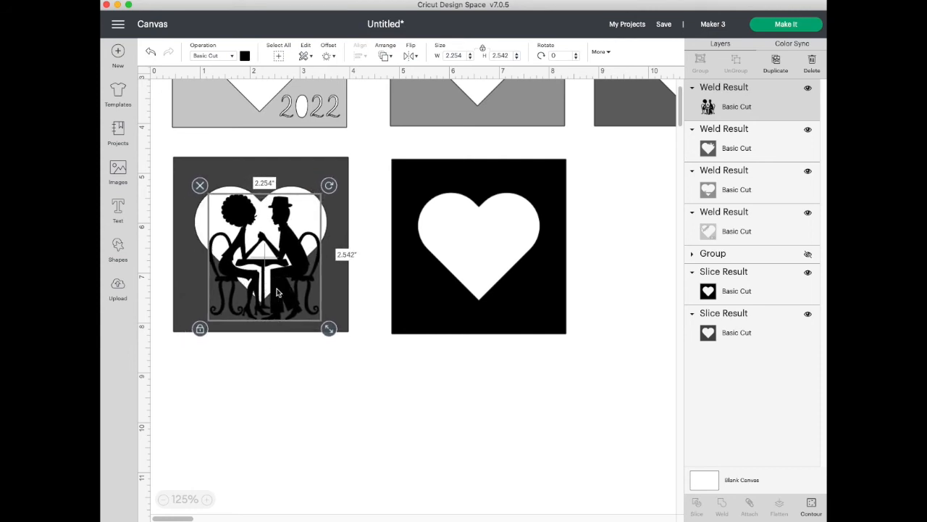
click(282, 381)
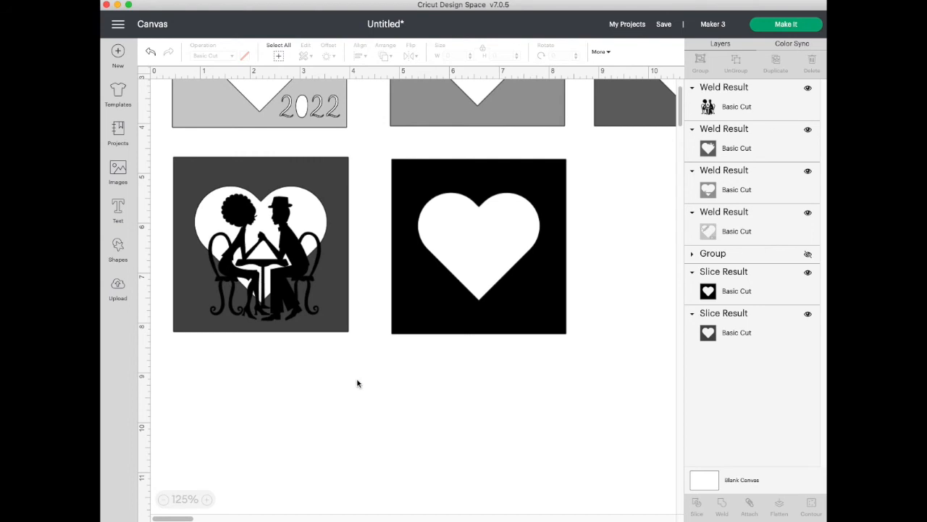
- Weld the couple silhouette to the dark grey fourth square
drag(365, 378, 229, 255)
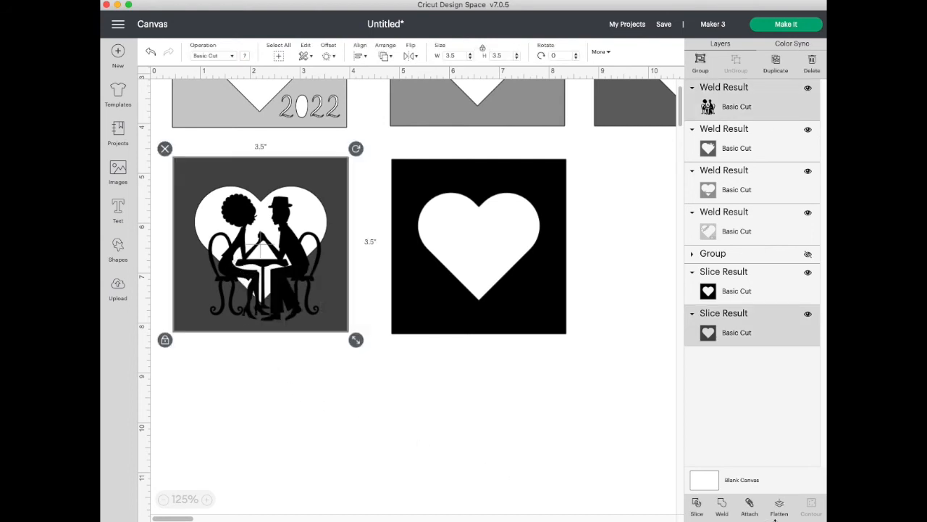
click(722, 504)
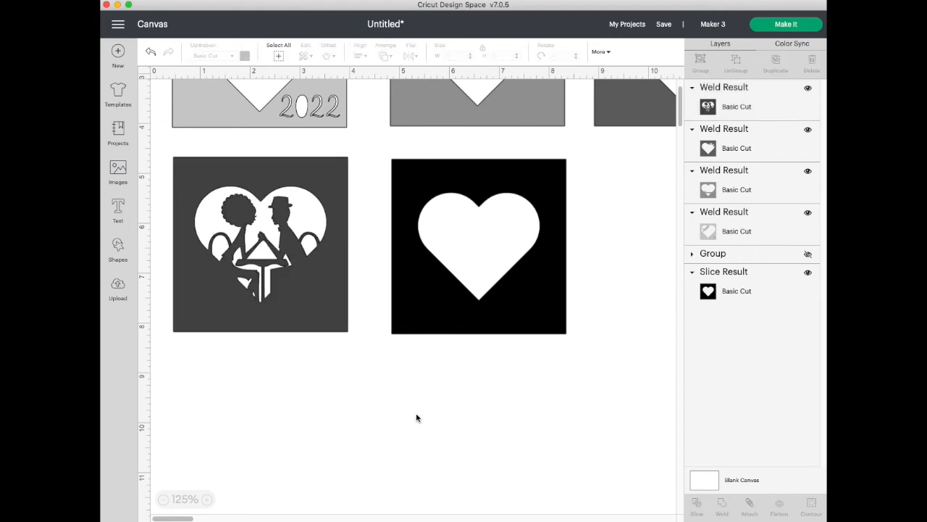
- Change the material color of the square with "Love" and "2022" to bright red
drag(683, 110, 680, 101)
click(631, 194)
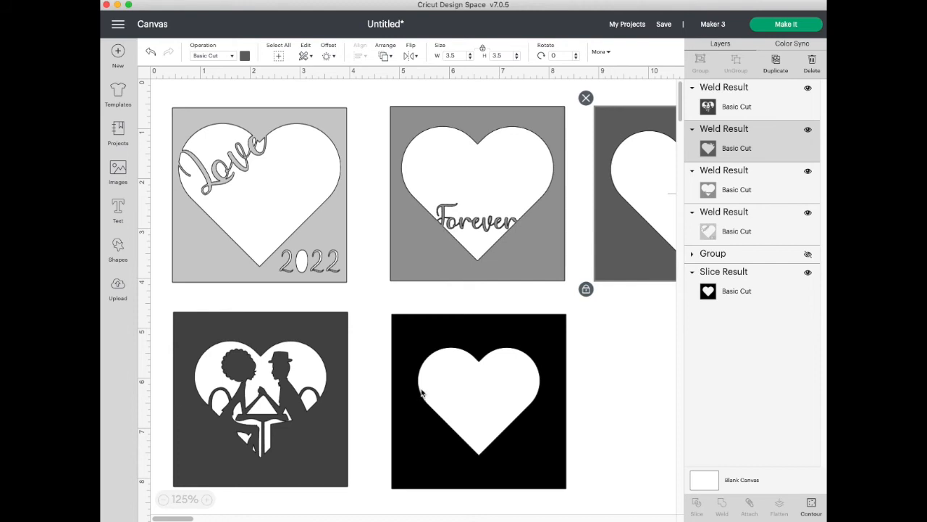
click(324, 245)
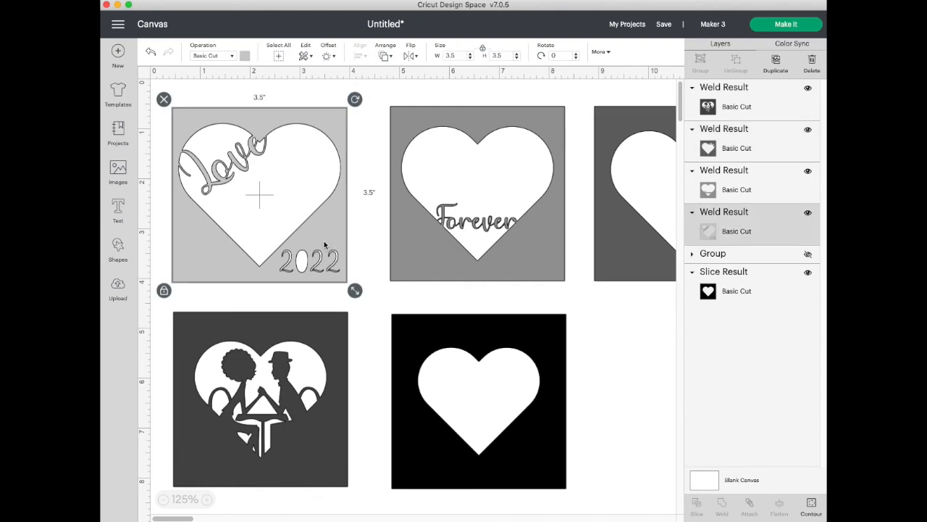
click(245, 57)
click(256, 134)
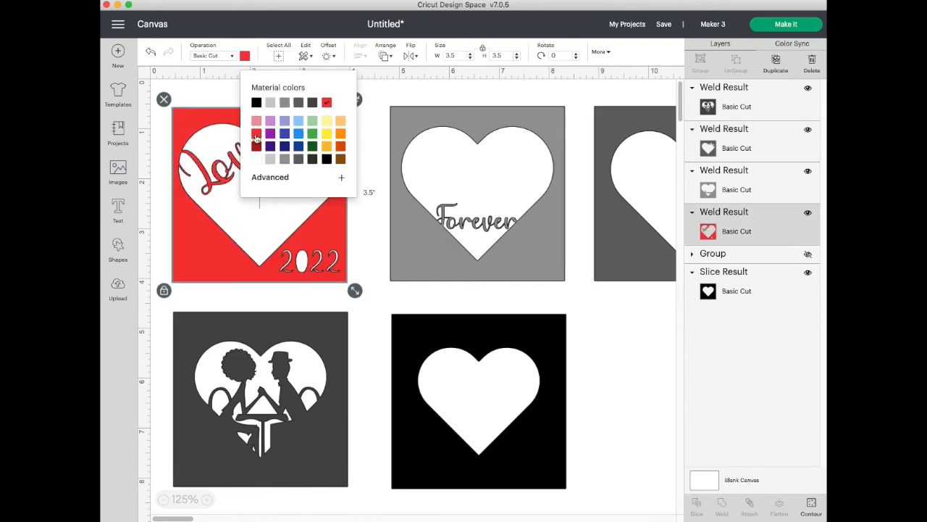
click(364, 243)
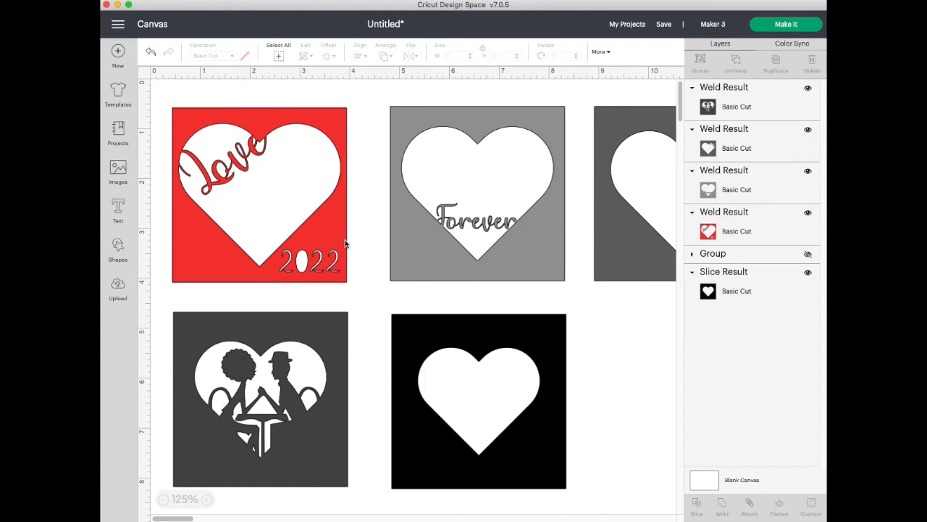
- Change the black square with the plain heart cutout to the same bright red material color
click(396, 324)
click(246, 57)
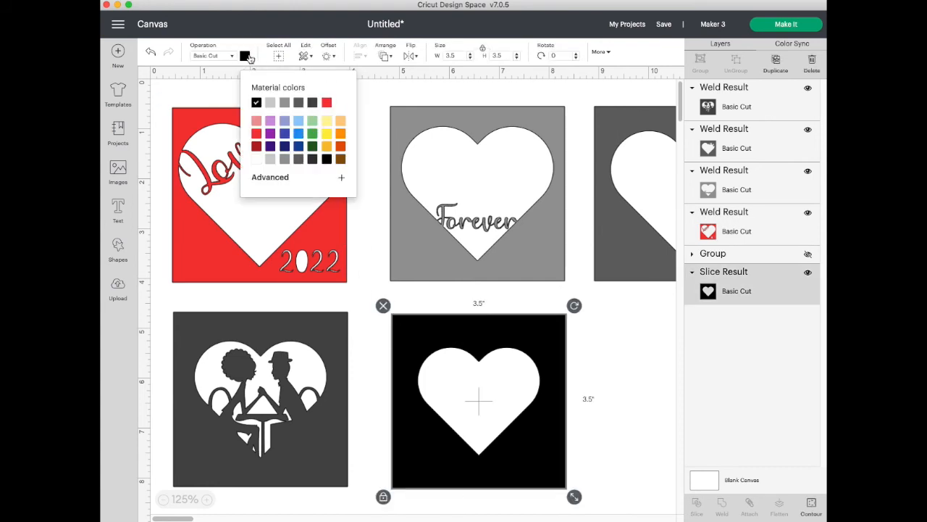
click(327, 104)
click(372, 249)
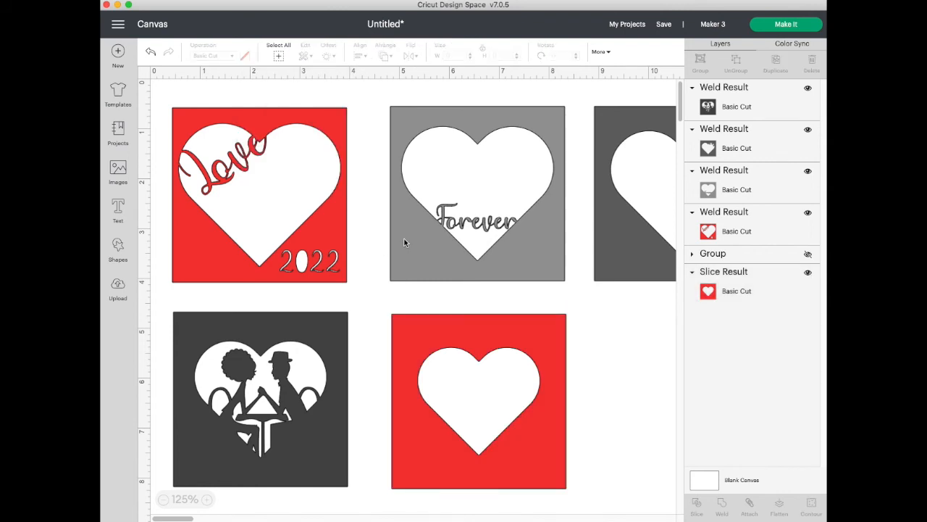
- Change the material color of the "Forever" square to light pink
click(405, 243)
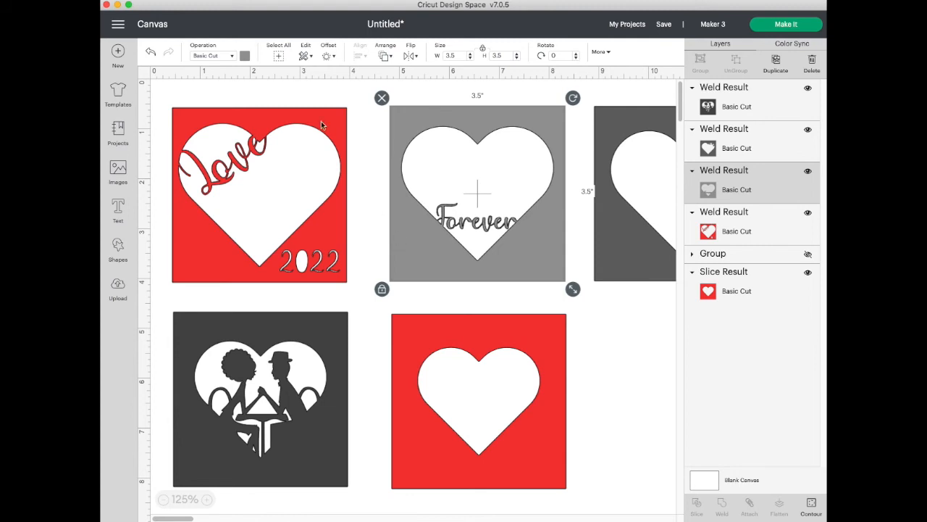
click(247, 57)
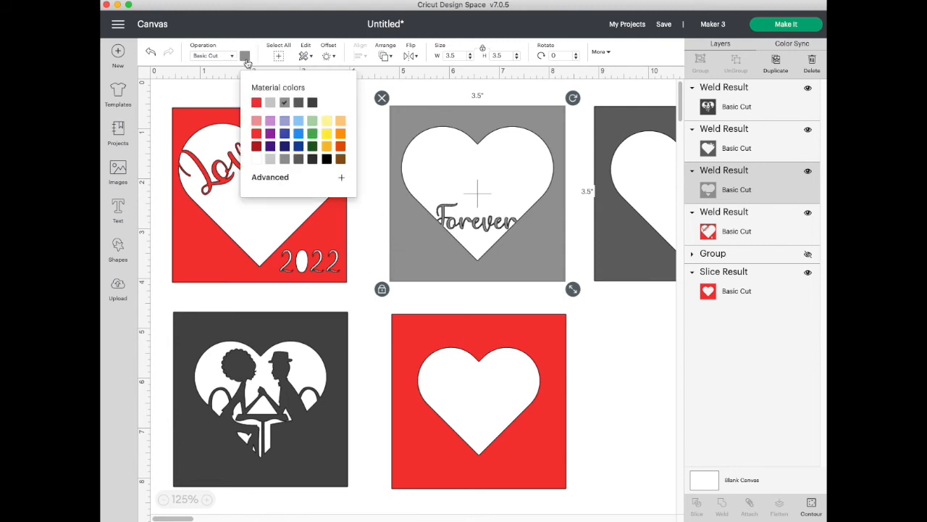
click(259, 124)
click(592, 316)
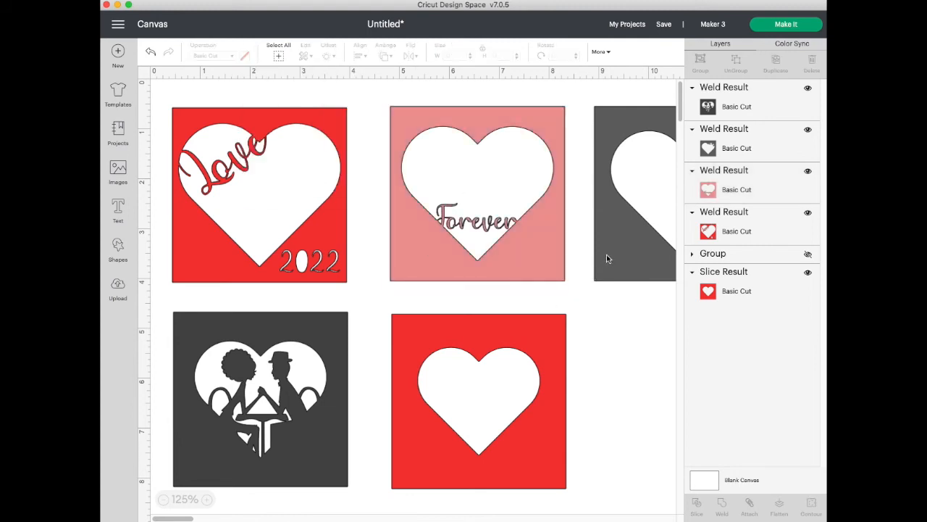
- Change the material color of the dark grey square with the stars and small heart to black
click(607, 258)
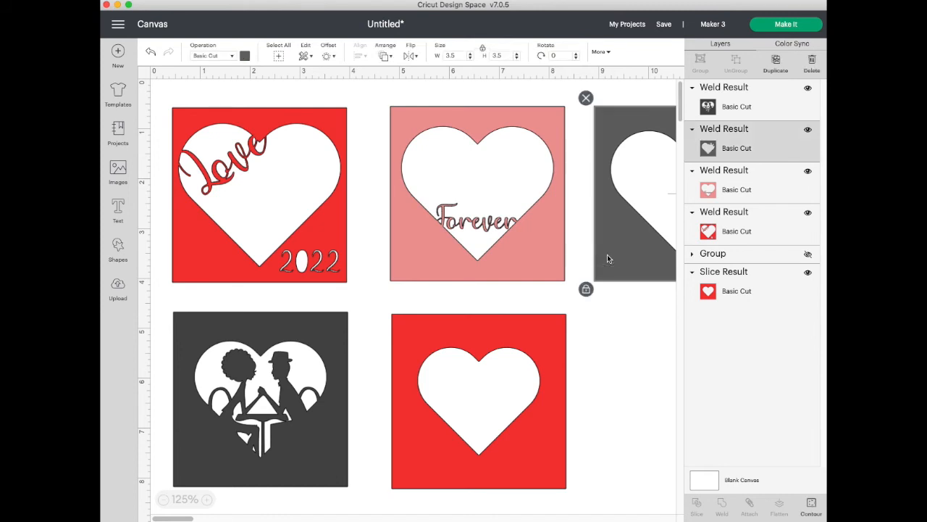
click(245, 57)
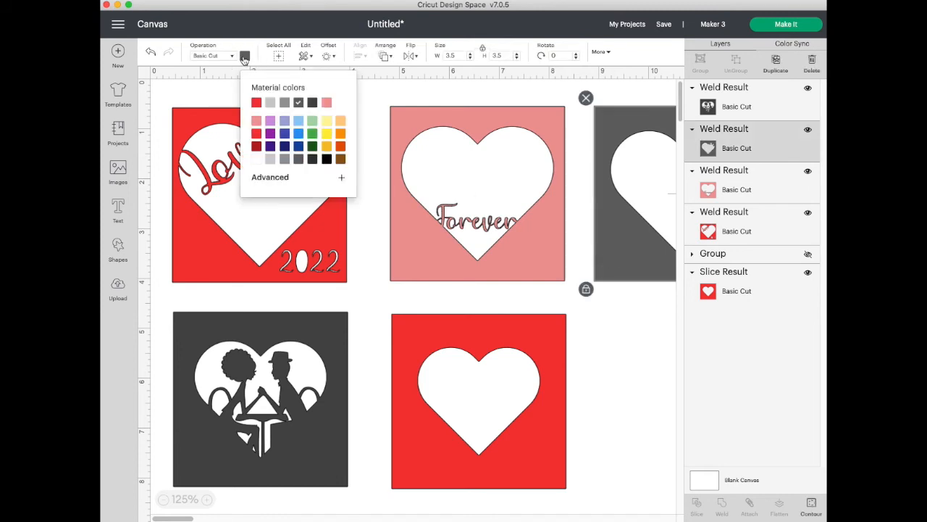
click(327, 158)
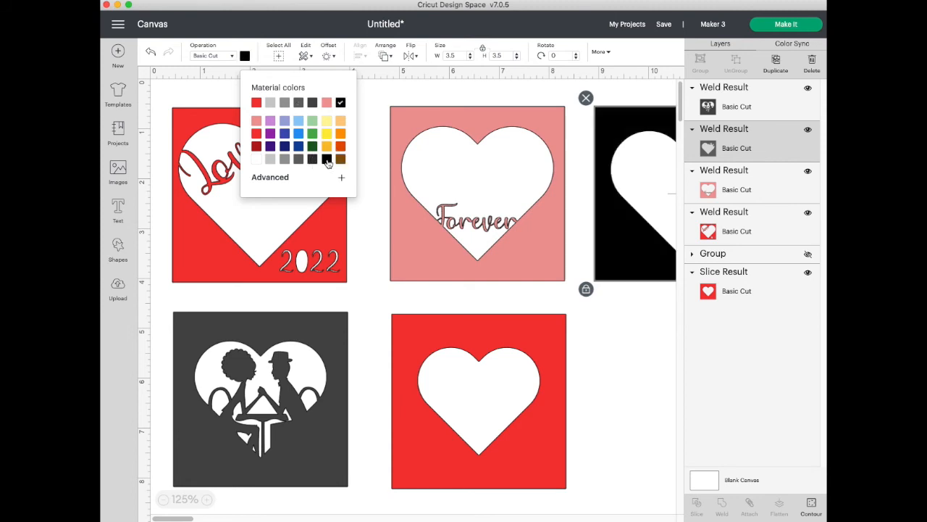
click(596, 333)
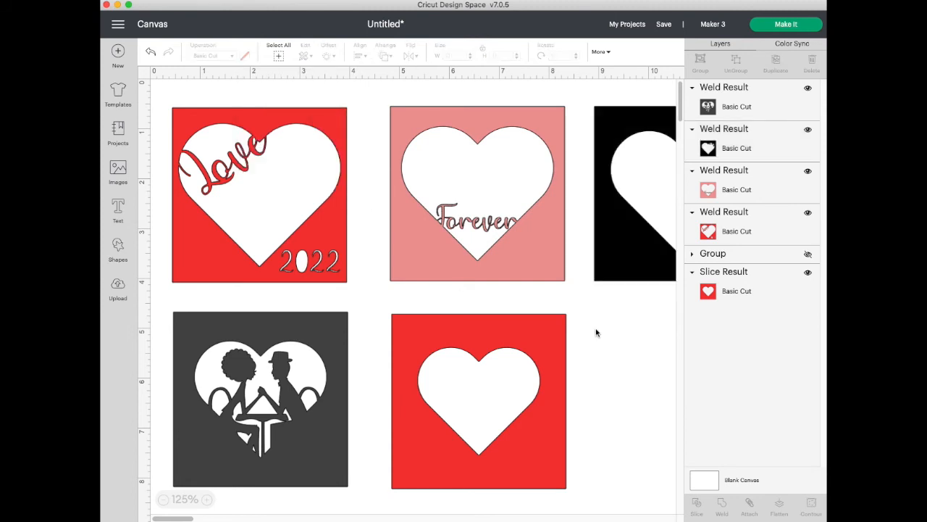
- Set the material color of the square with the stars and small heart to light grey
click(622, 249)
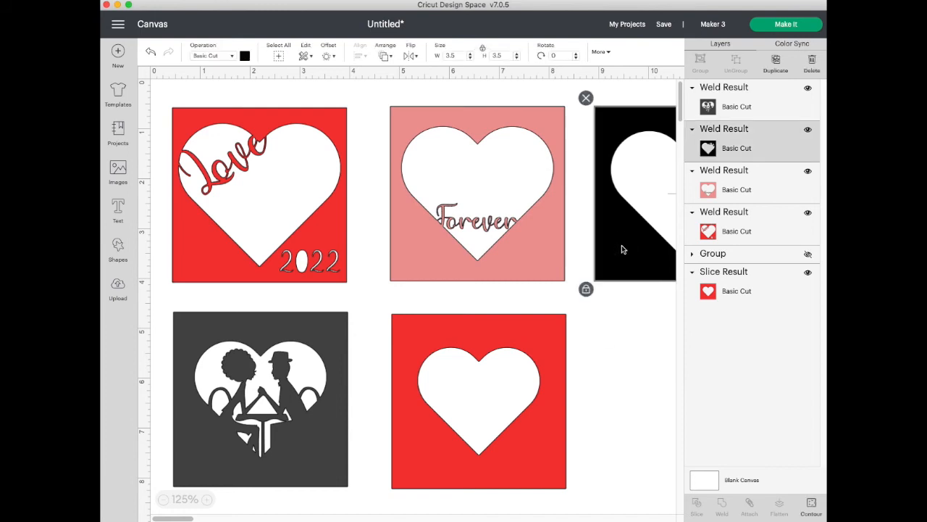
click(245, 56)
click(270, 102)
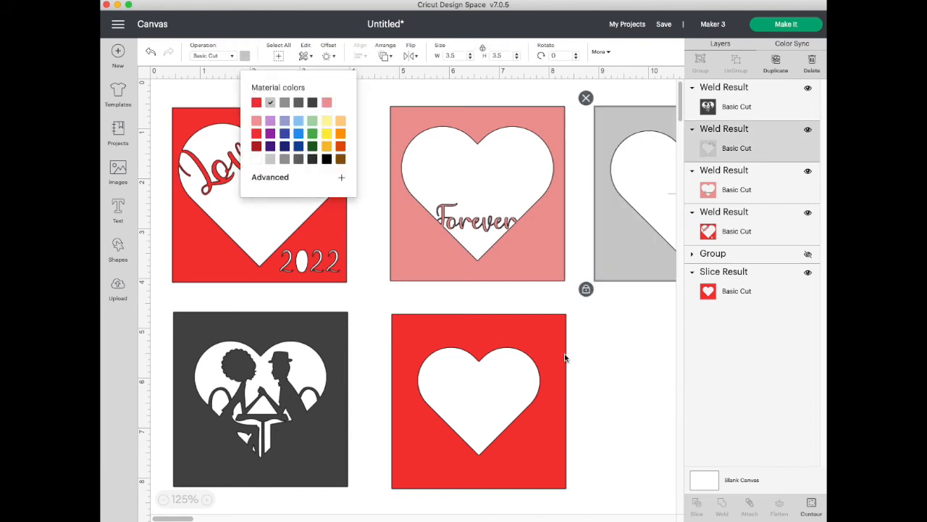
click(590, 366)
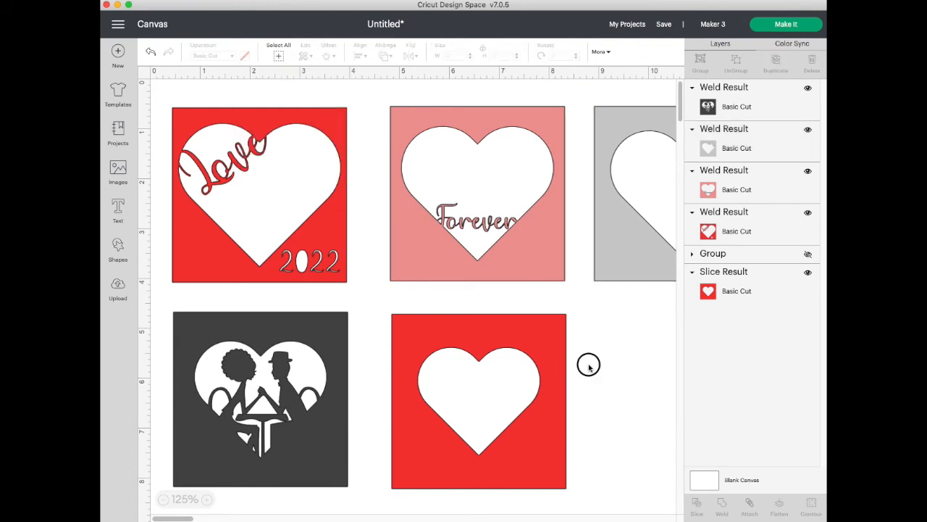
- Change the material color of the couple silhouette square to black
click(336, 395)
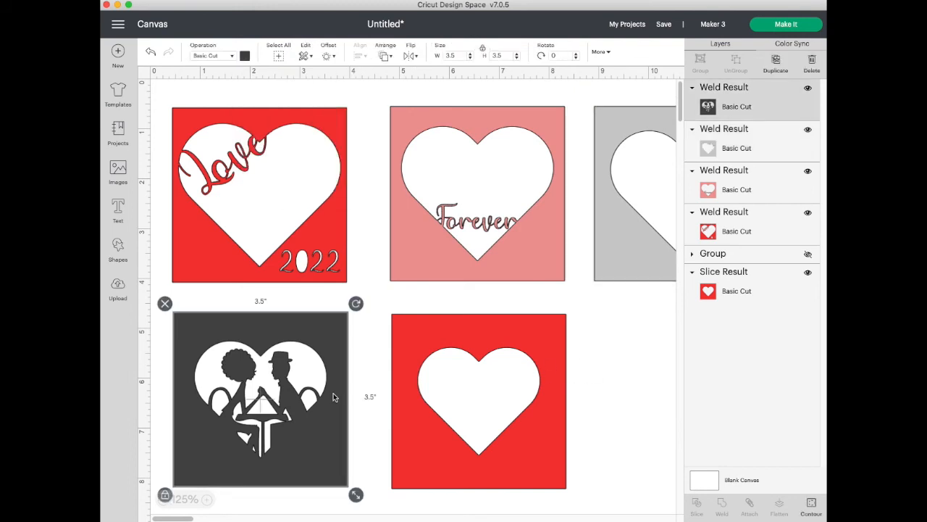
click(245, 57)
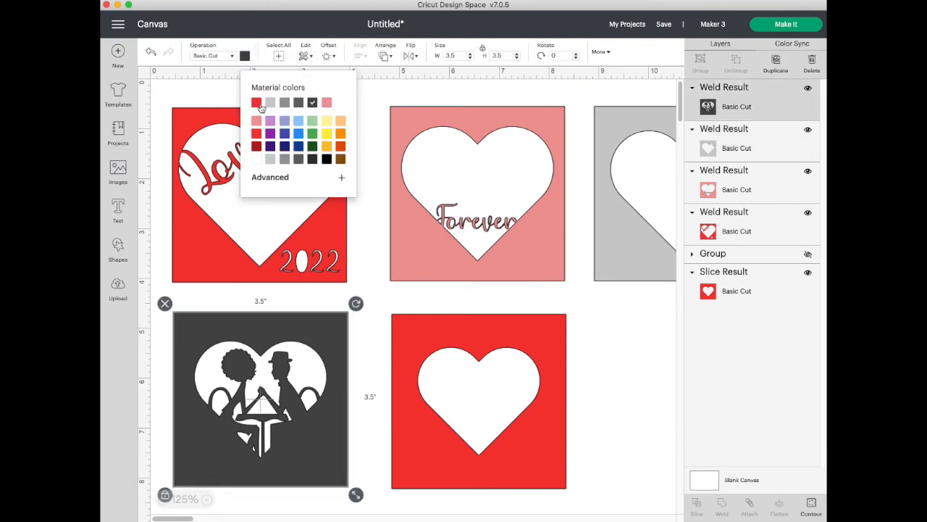
click(327, 159)
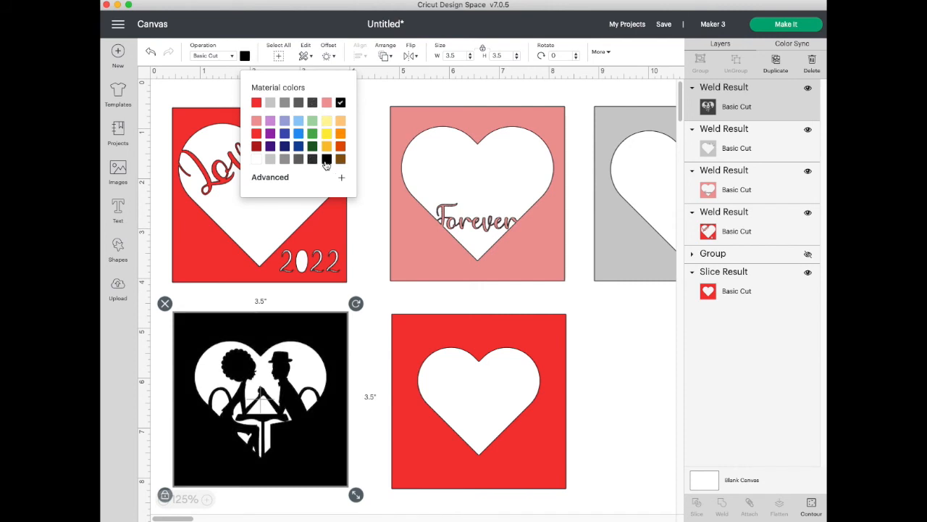
click(364, 254)
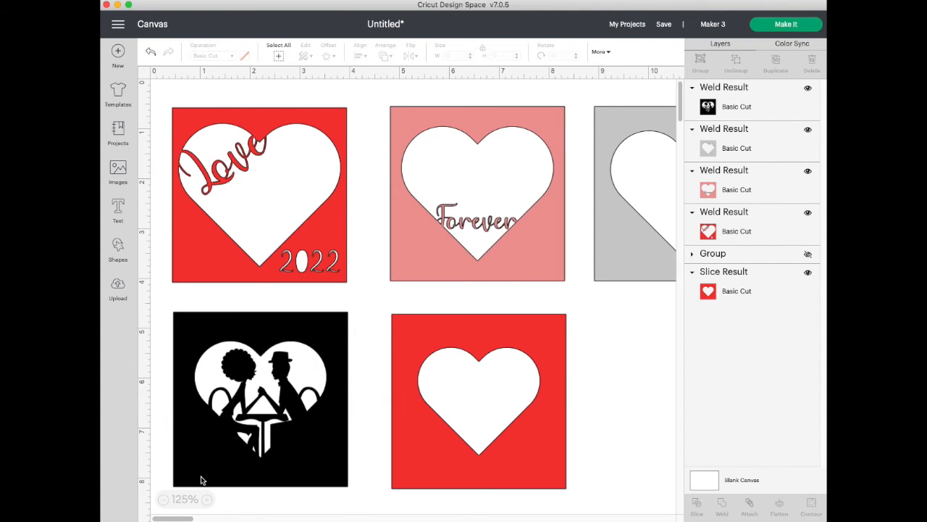
- Select all five squares and stack them on one another with the Center alignment
click(164, 501)
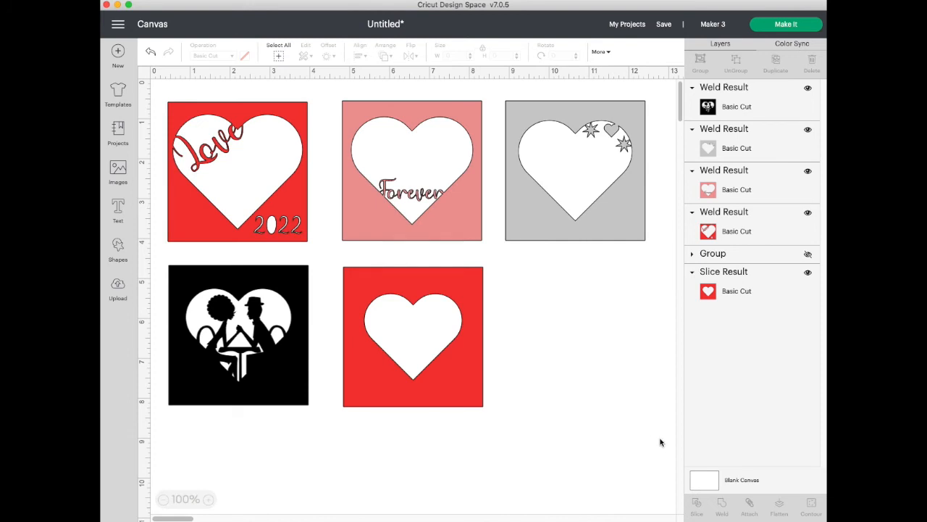
drag(660, 439, 240, 160)
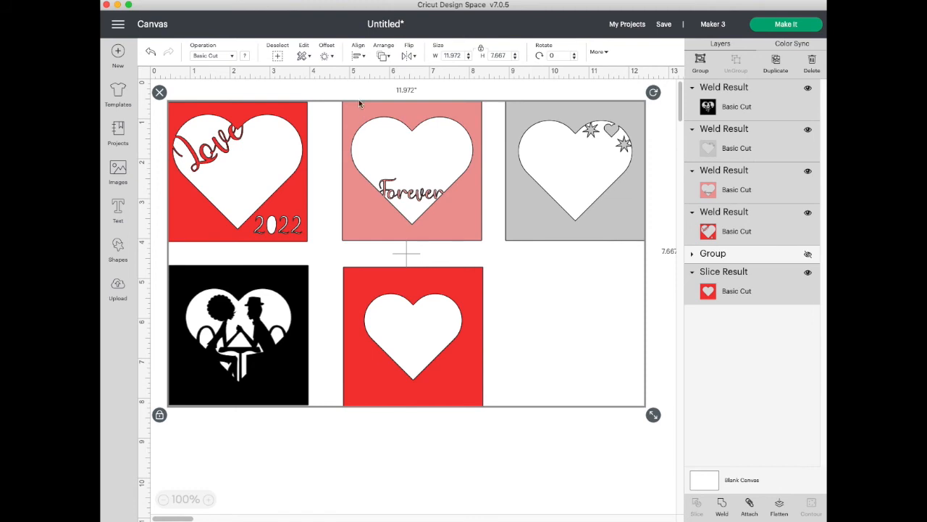
click(358, 56)
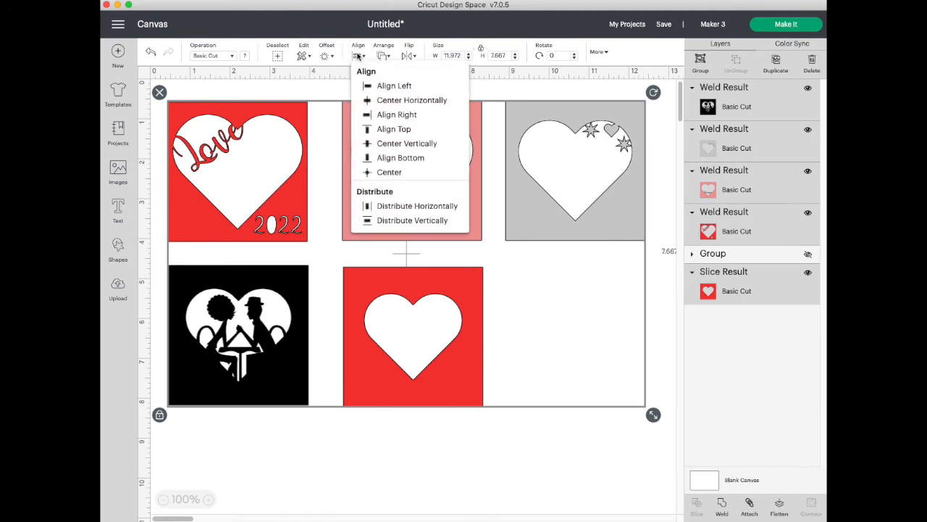
click(381, 173)
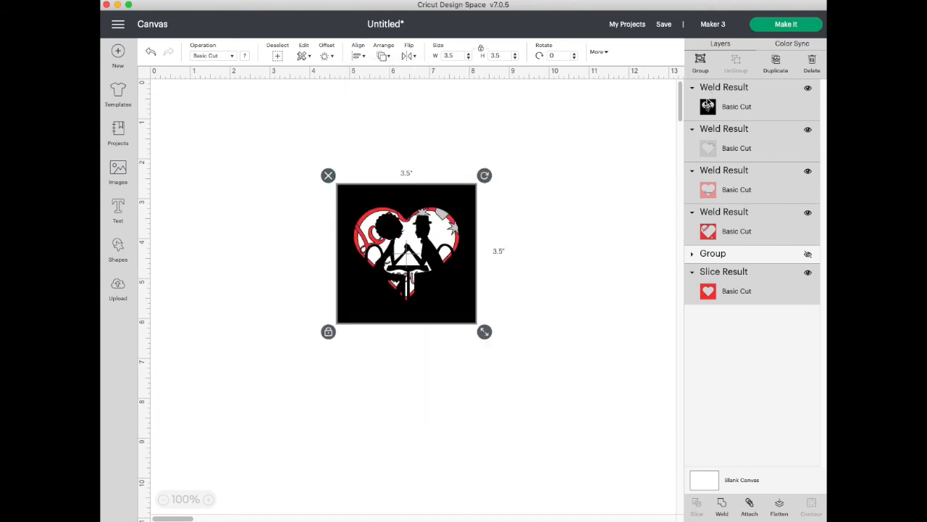
click(598, 211)
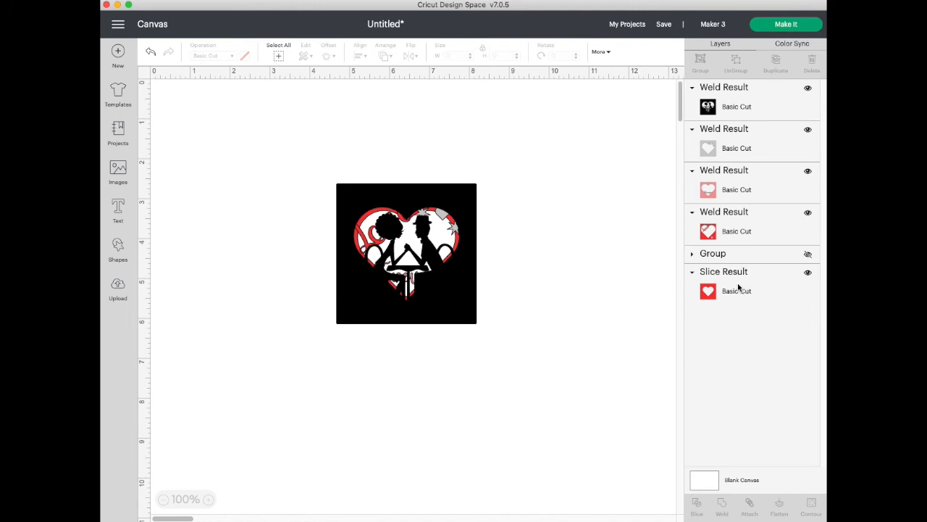
- Reorder the stacked layers front to back: "Love" square, "Forever" square, light grey stars square, black couple square, plain red square
mouse_move(745, 107)
mouse_down()
mouse_move(744, 267)
mouse_move(742, 254)
mouse_up()
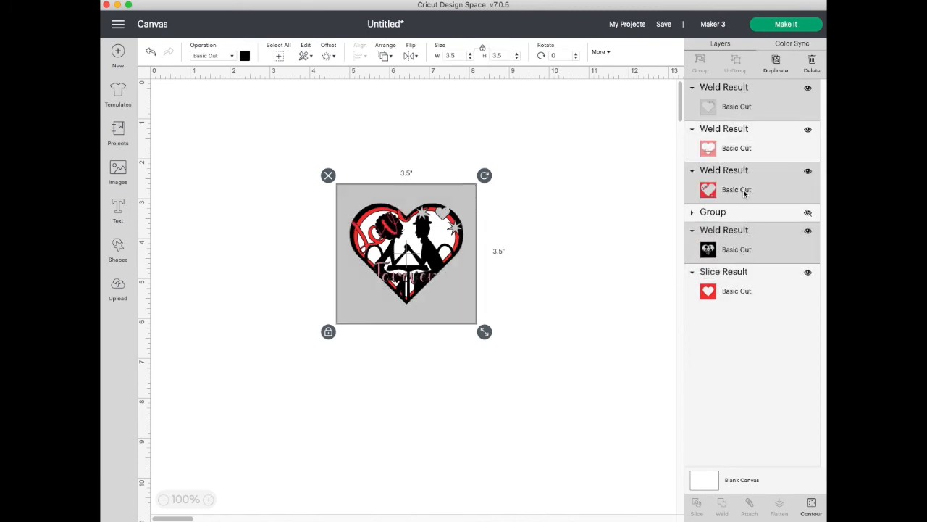
drag(744, 190, 745, 88)
drag(745, 150, 745, 186)
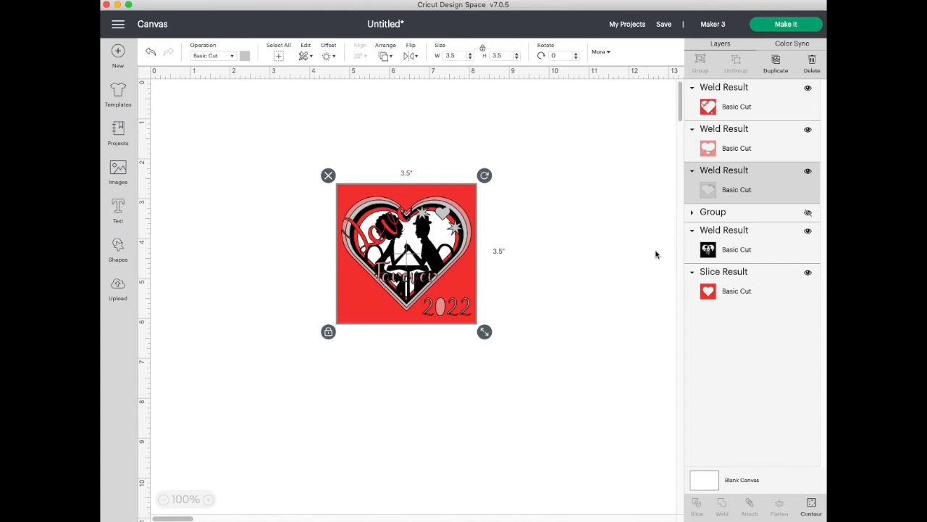
- Group the five stacked layers and move the group down to the lower part of the canvas
drag(550, 364, 287, 210)
click(478, 263)
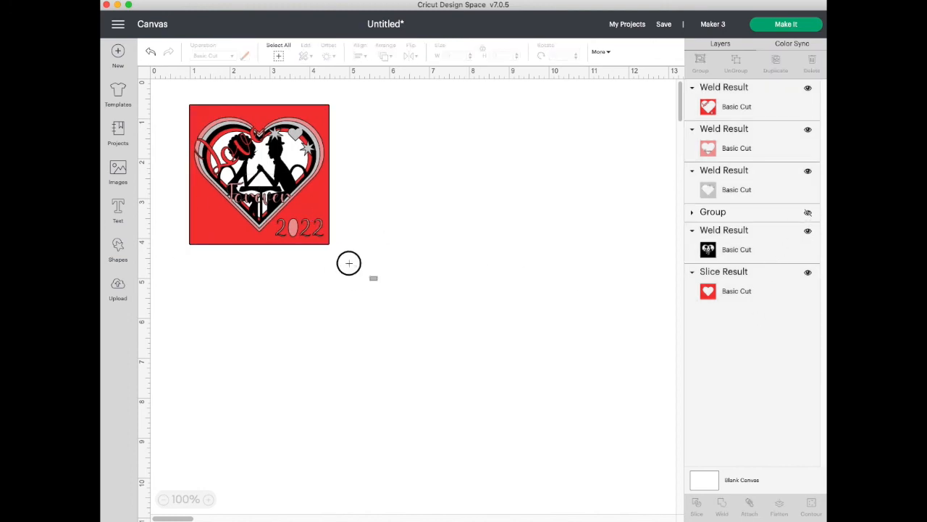
drag(367, 275, 279, 211)
click(700, 61)
click(305, 210)
drag(305, 209, 297, 414)
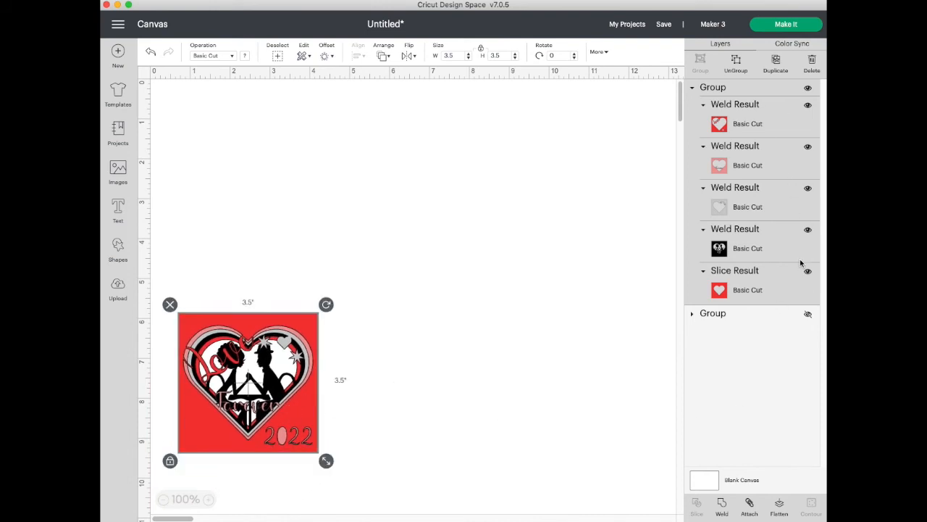
- Unhide the group of plain heart-cutout squares and change its material color to black
click(808, 314)
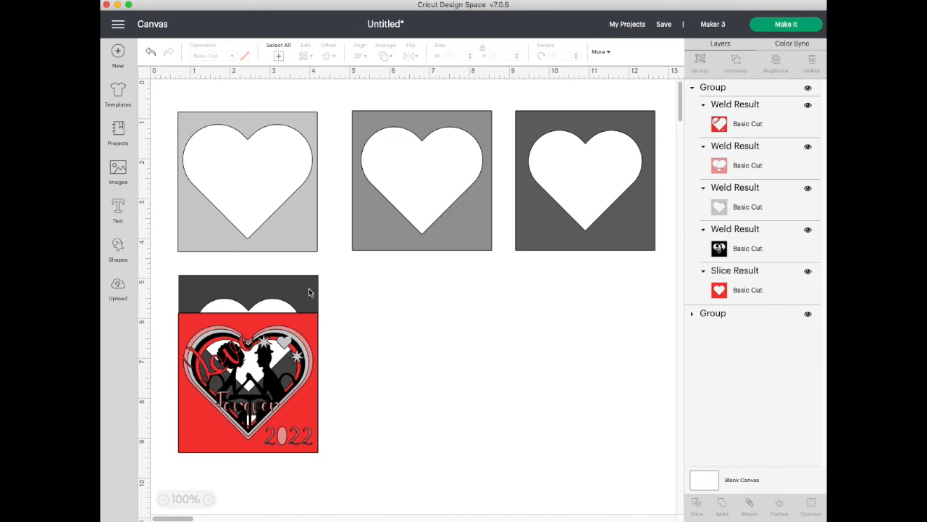
drag(307, 292, 306, 281)
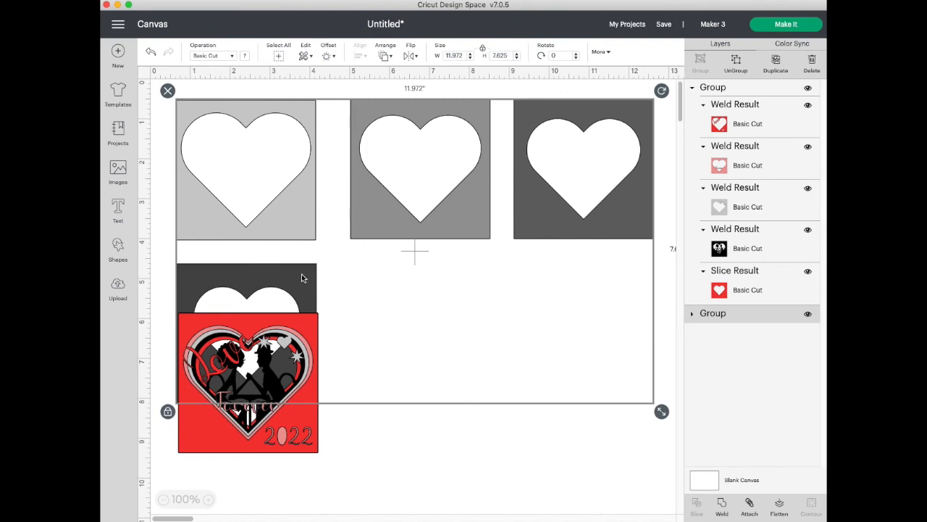
click(246, 58)
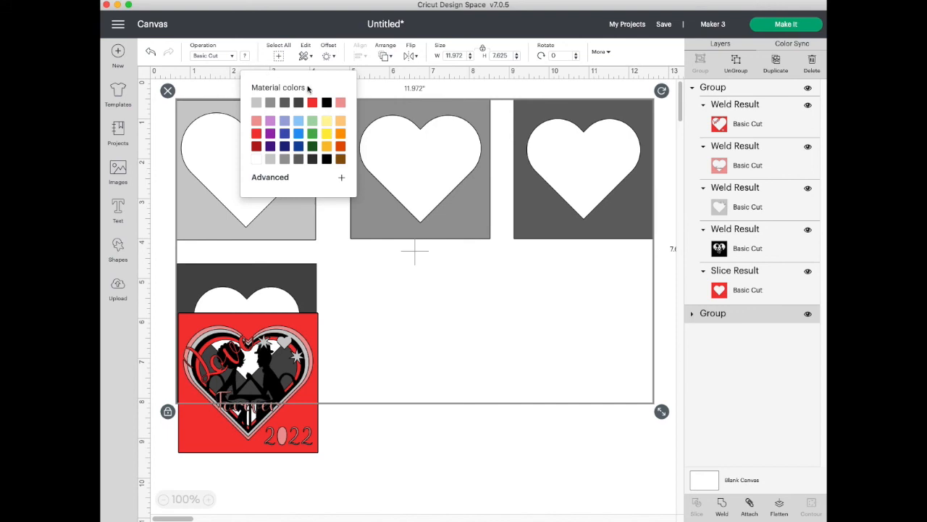
click(326, 106)
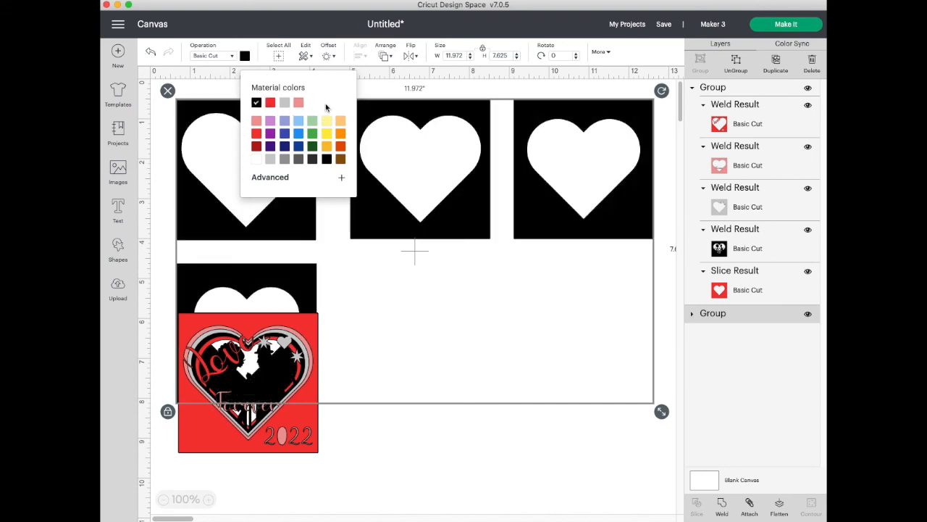
click(437, 437)
- Move the layered design clear of the plain squares and prepare the project for cutting with all materials loaded On Mat
drag(300, 433, 478, 385)
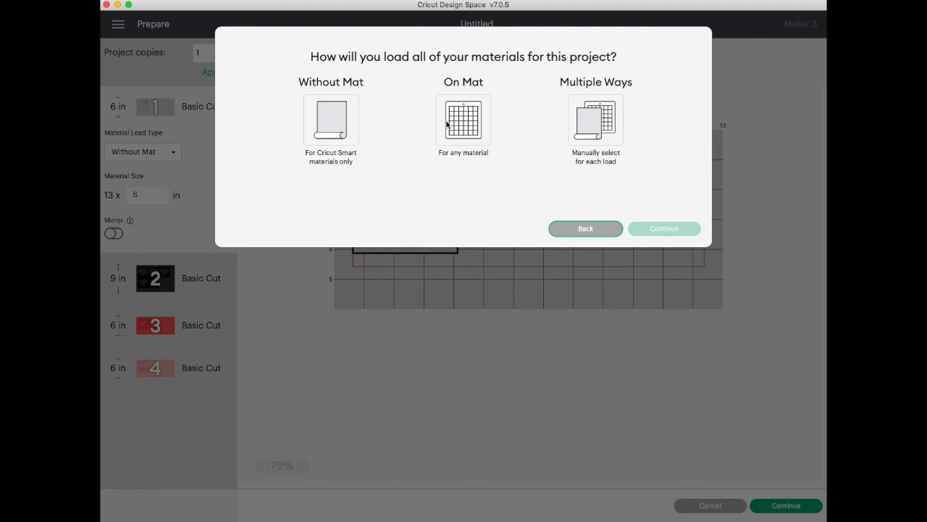
click(447, 125)
click(669, 233)
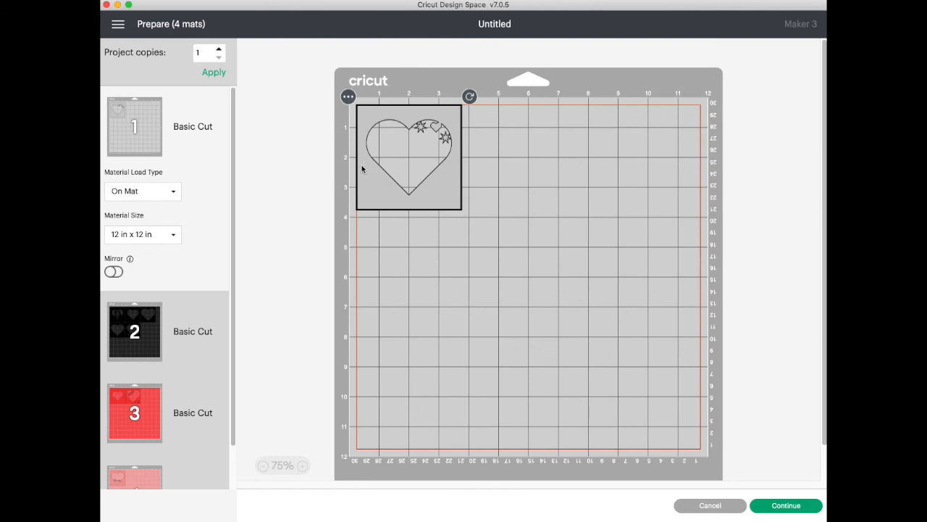
drag(234, 153, 234, 213)
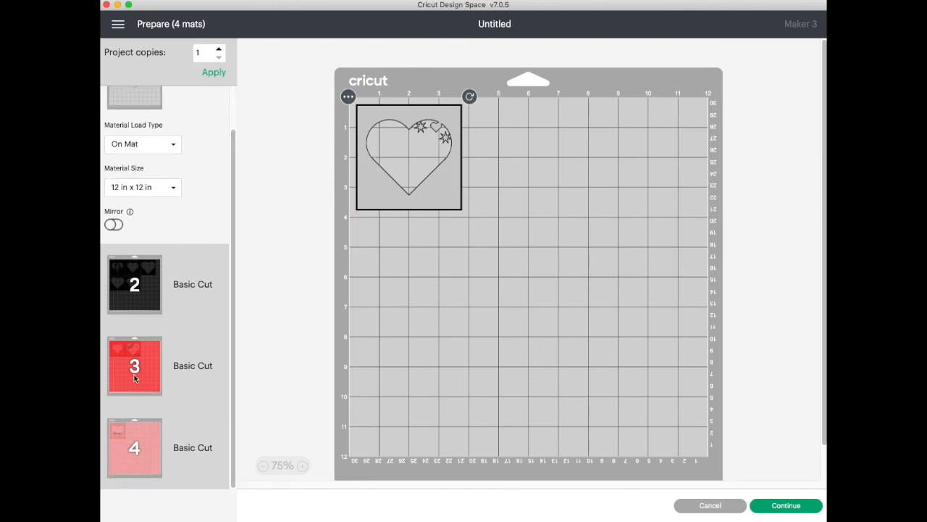
drag(231, 166, 240, 116)
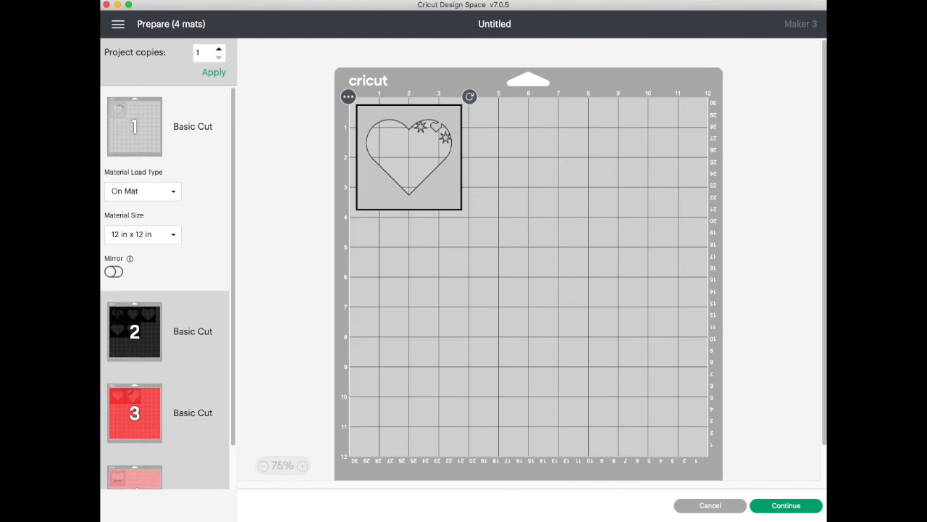